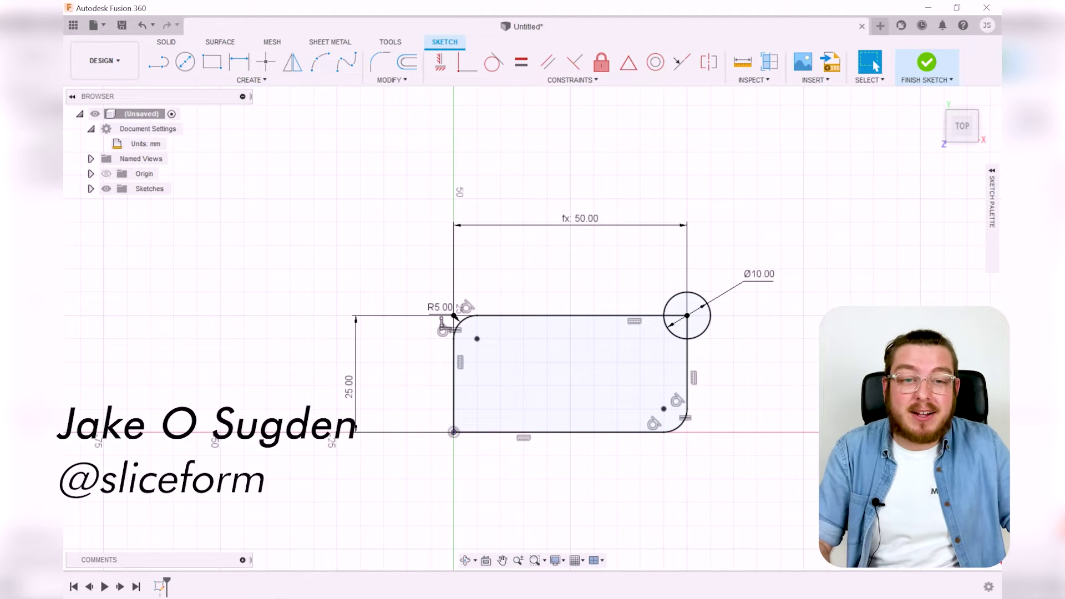
# Step: Finish the sketch and show it in the isometric home view
pyautogui.click(927, 64)
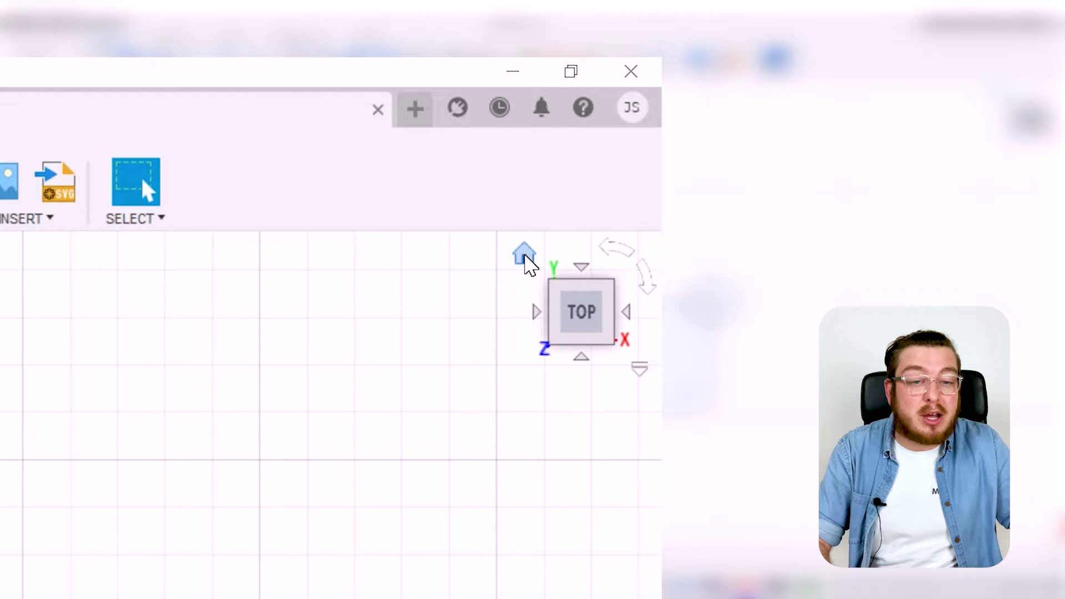
pyautogui.click(525, 257)
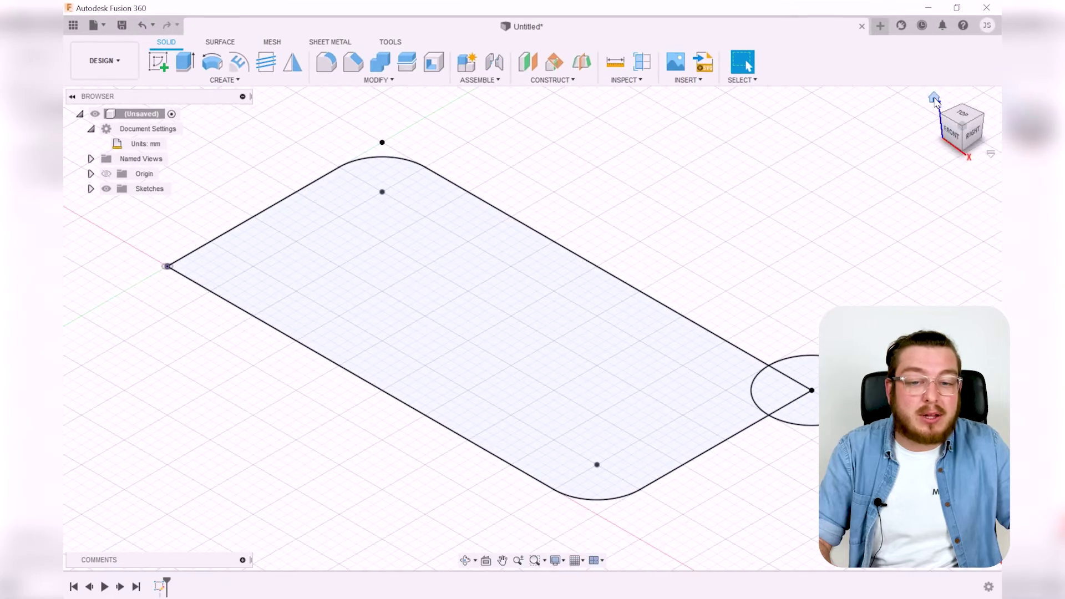
pyautogui.scroll(-4, 508, 237)
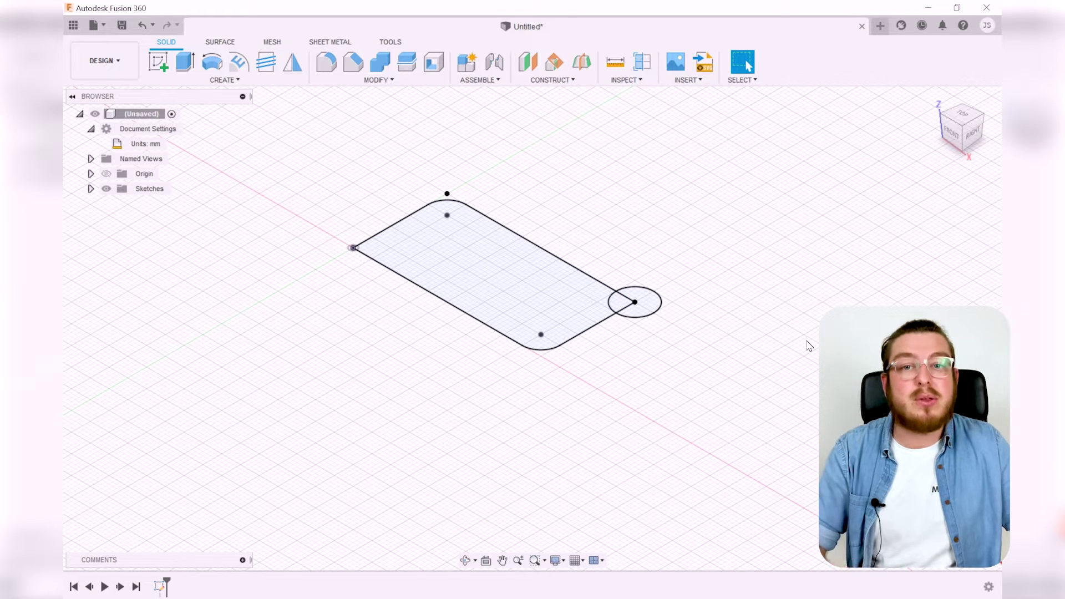
pyautogui.click(262, 83)
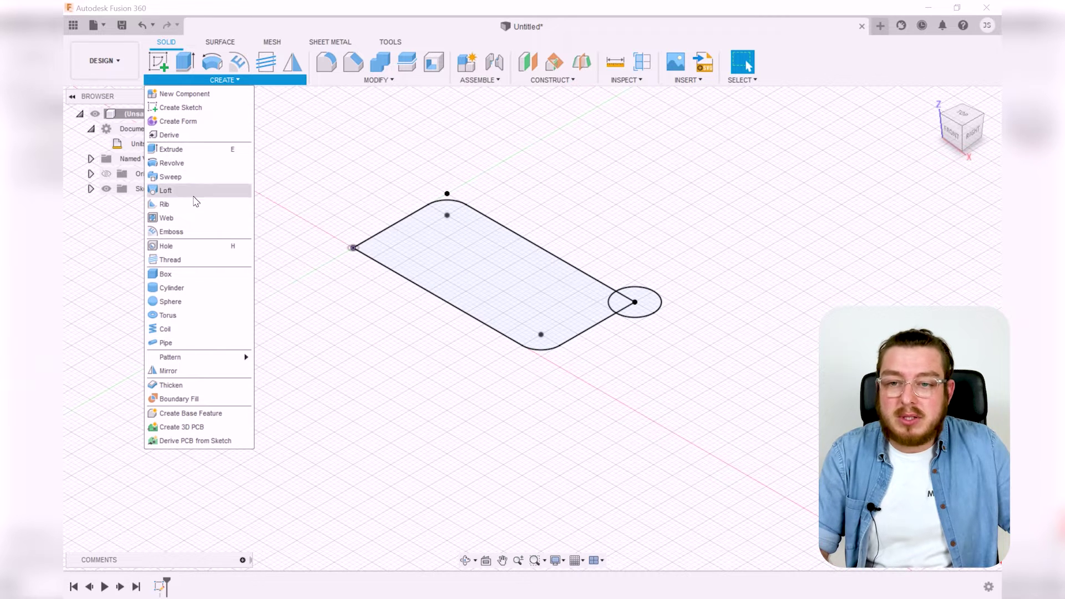
pyautogui.click(351, 133)
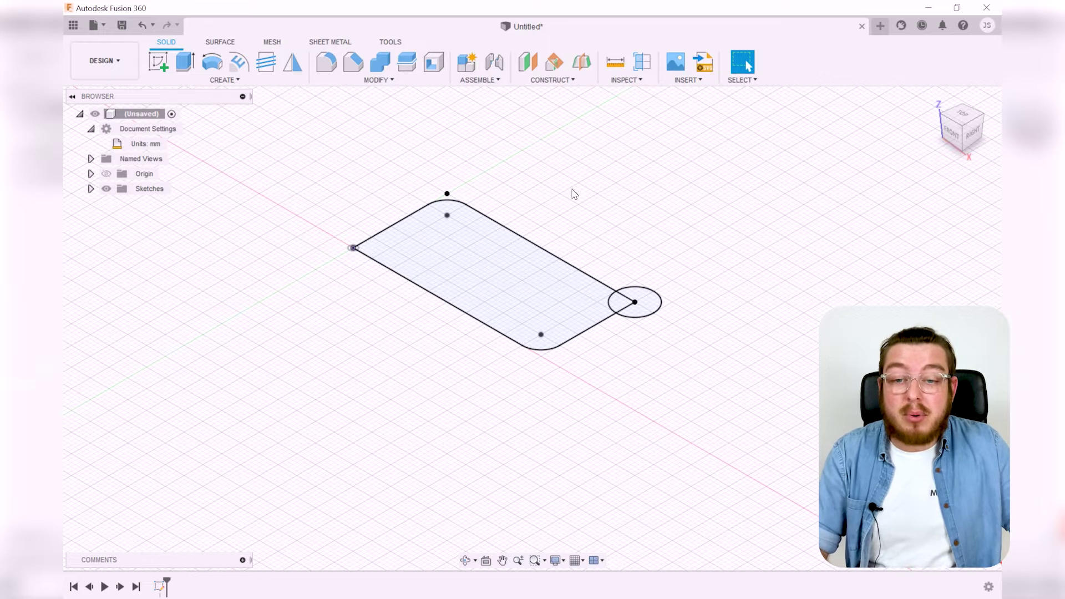
# Step: Extrude the large rounded rectangular profile upward 6 mm as a new body, leaving out the corner circle
pyautogui.click(185, 66)
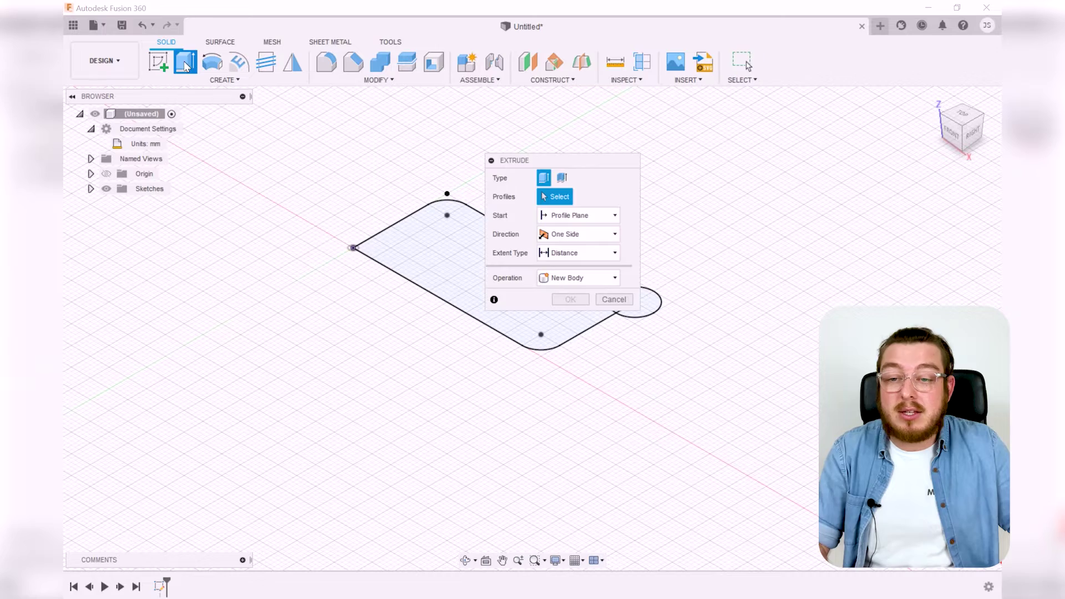
pyautogui.moveTo(518, 162); pyautogui.dragTo(697, 134)
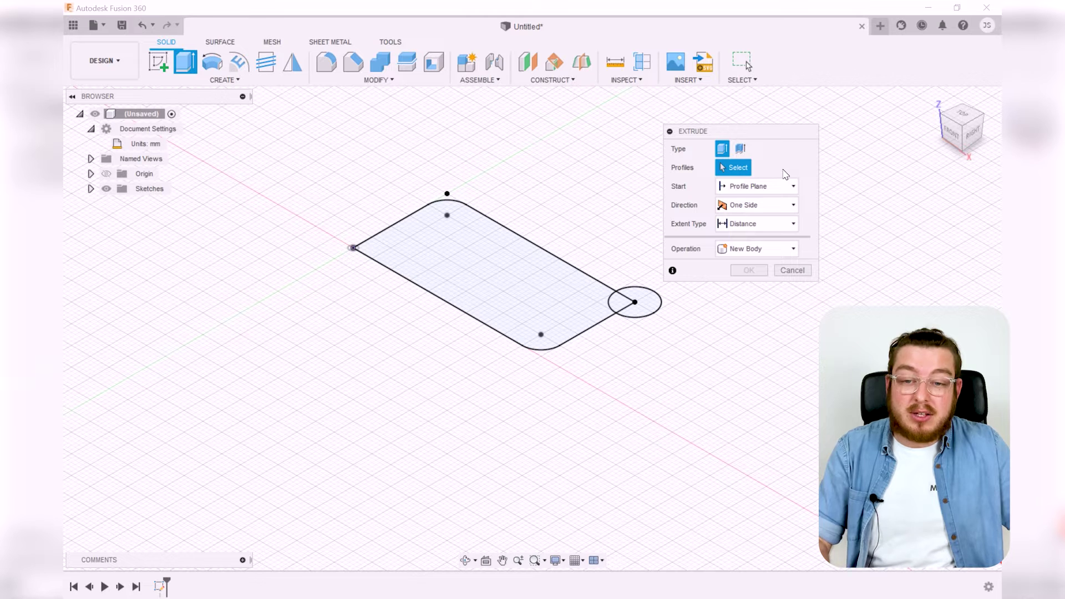
pyautogui.click(486, 274)
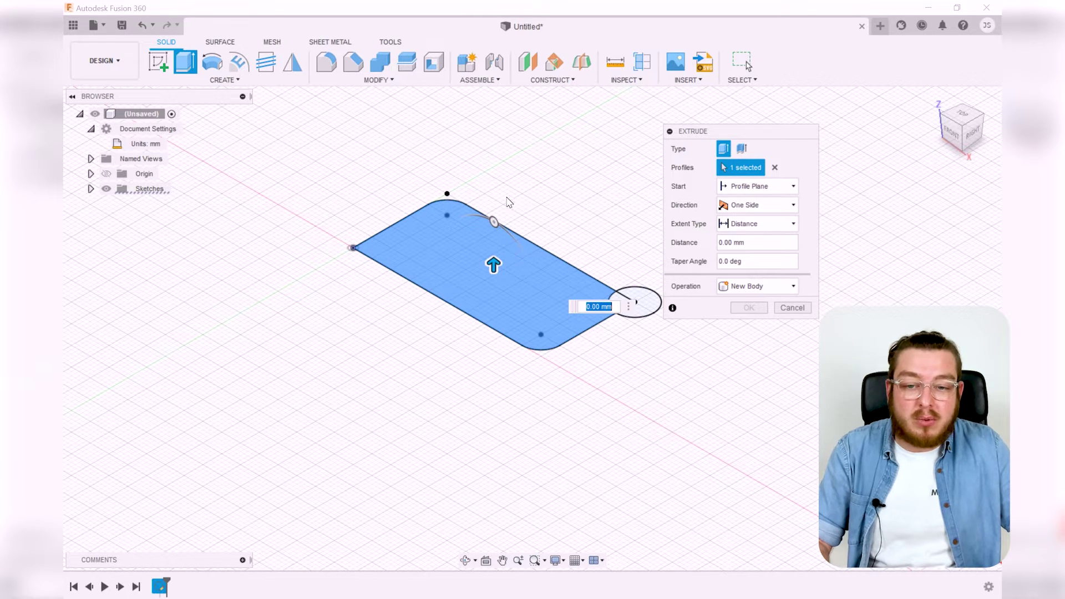
pyautogui.moveTo(494, 266); pyautogui.dragTo(493, 239)
pyautogui.keyDown('shift'); pyautogui.moveTo(560, 398); pyautogui.dragTo(497, 447, button='middle'); pyautogui.keyUp('shift')
pyautogui.scroll(5, 495, 383)
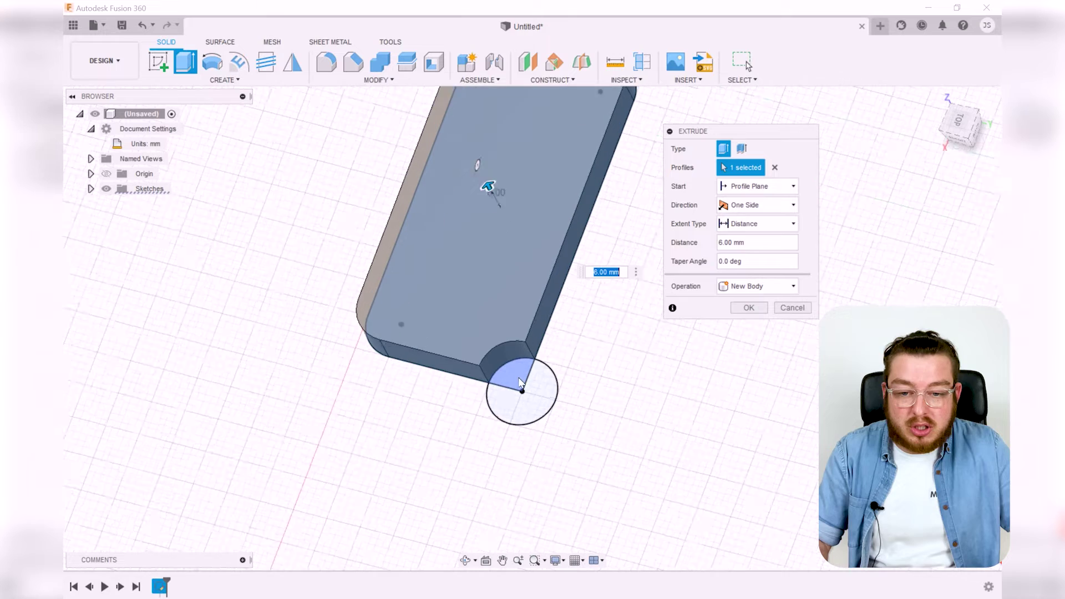
pyautogui.keyDown('shift'); pyautogui.moveTo(505, 280); pyautogui.dragTo(341, 271, button='middle'); pyautogui.keyUp('shift')
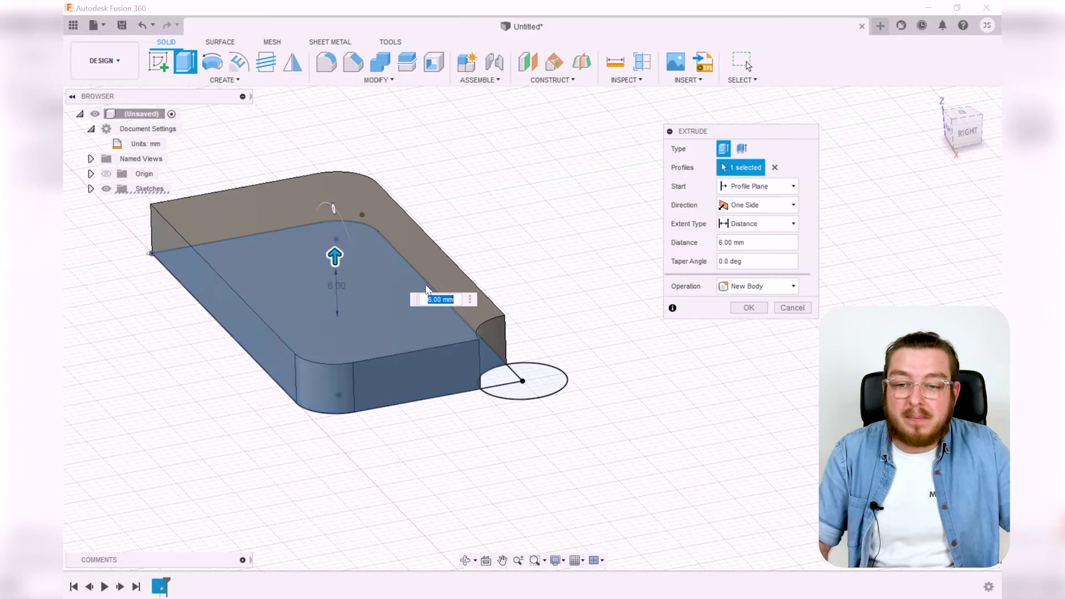
# Step: Set the extrusion distance to 20 mm, keeping the taper angle at 0 degrees
pyautogui.moveTo(344, 274); pyautogui.dragTo(335, 227)
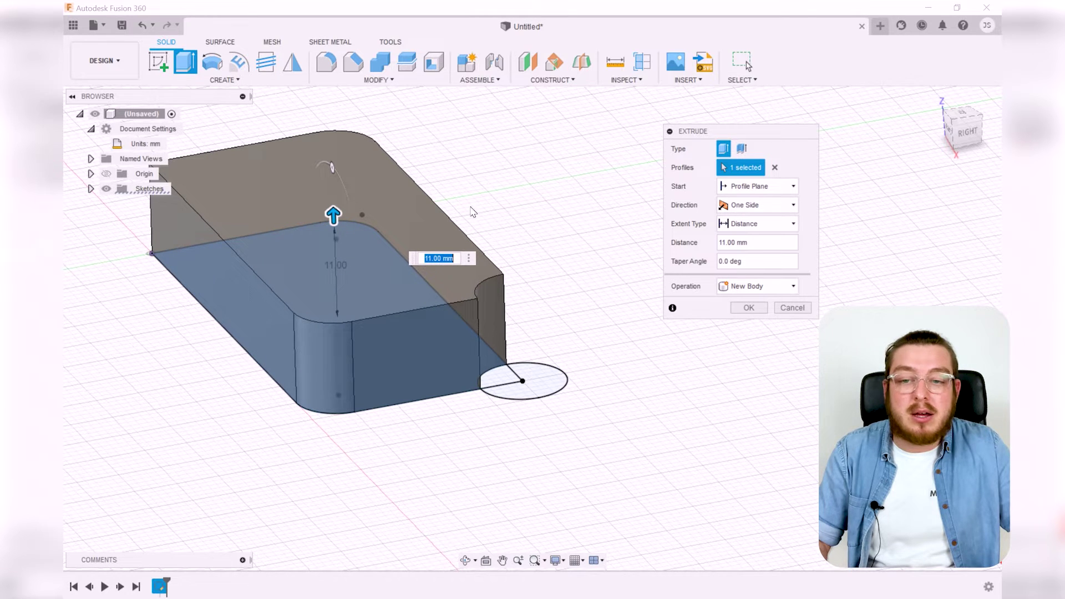
pyautogui.moveTo(334, 215); pyautogui.dragTo(360, 216)
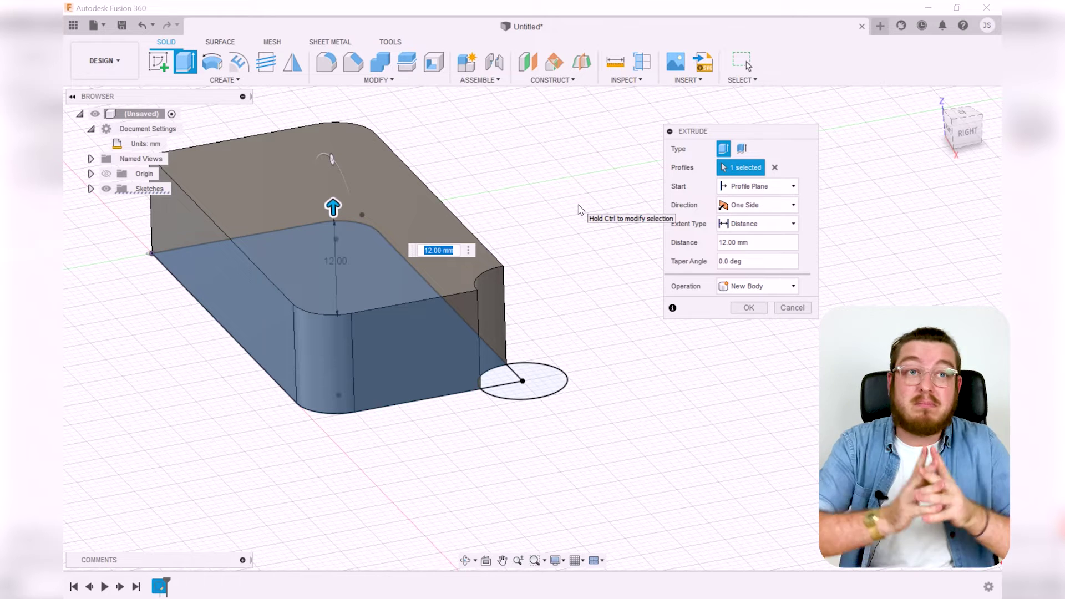
pyautogui.write('20')
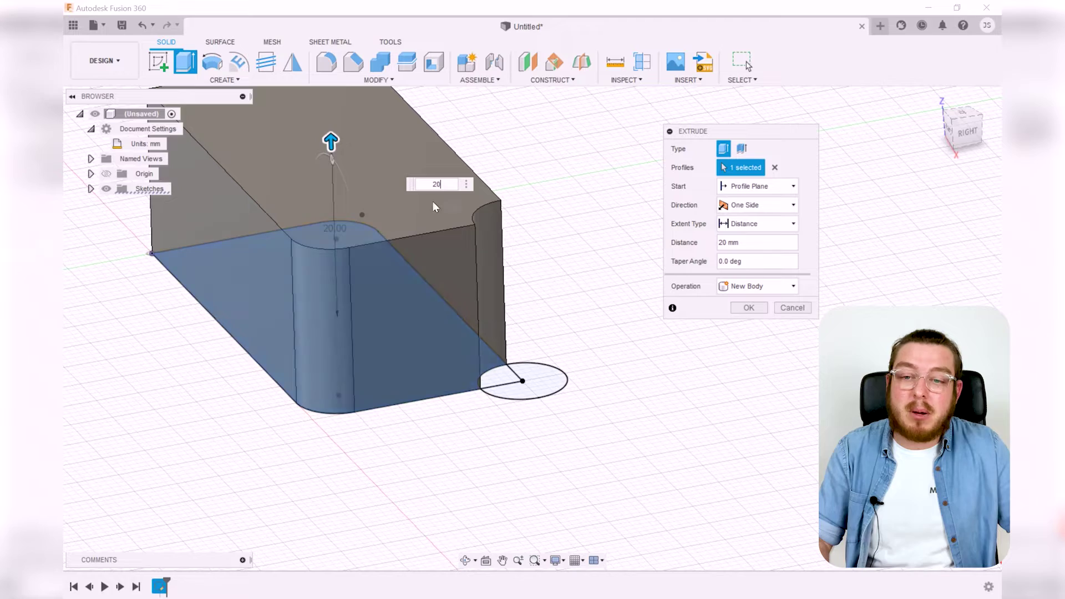
pyautogui.keyDown('shift'); pyautogui.moveTo(469, 505); pyautogui.dragTo(535, 535, button='middle'); pyautogui.keyUp('shift')
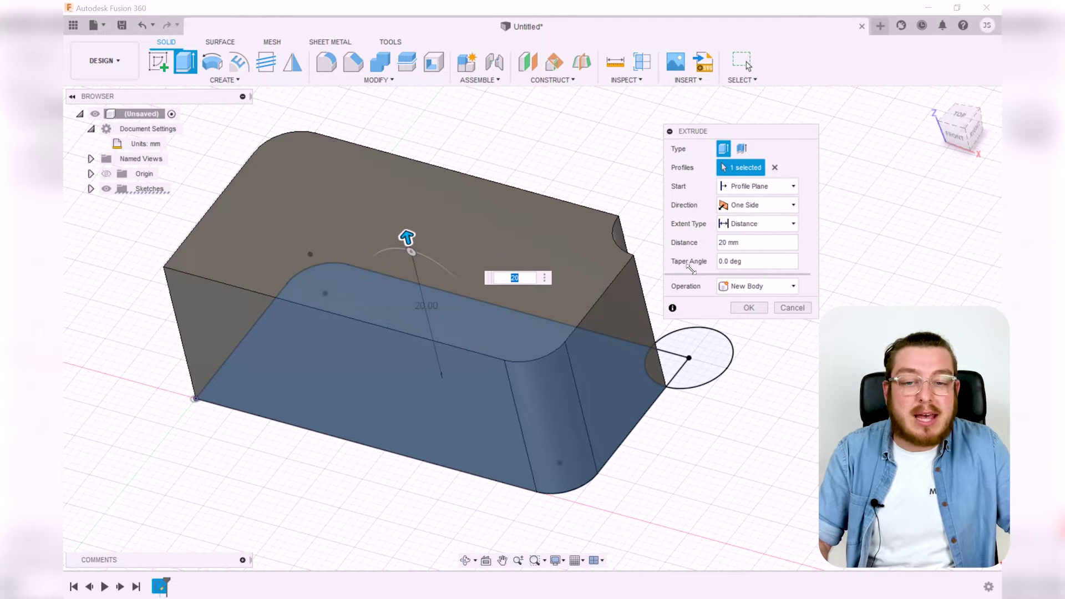
pyautogui.moveTo(415, 253)
pyautogui.mouseDown()
pyautogui.moveTo(423, 259)
pyautogui.moveTo(392, 255)
pyautogui.moveTo(441, 271)
pyautogui.moveTo(415, 257)
pyautogui.mouseUp()
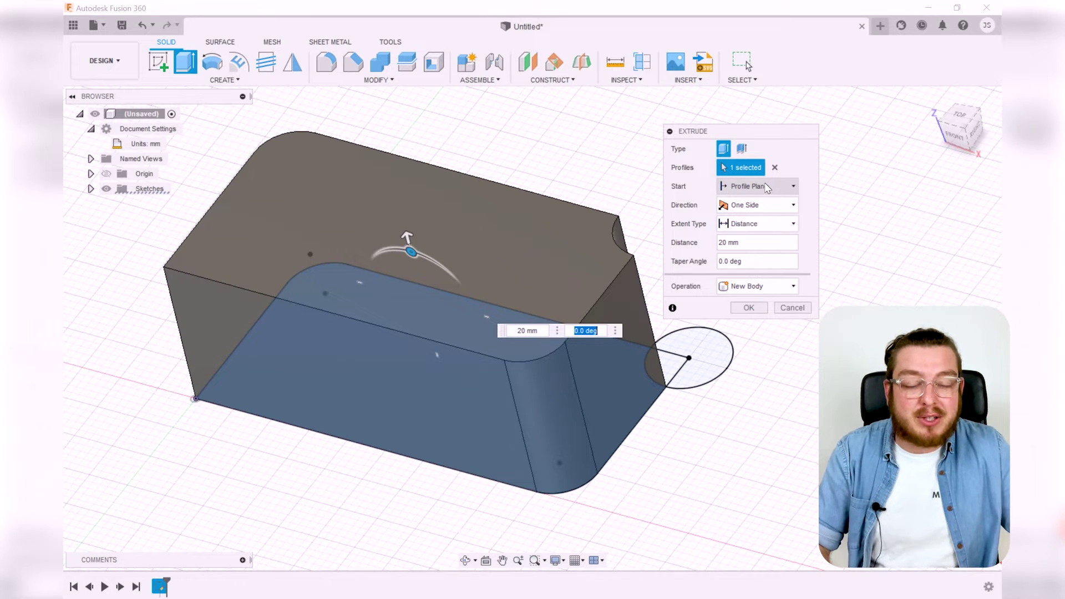
# Step: Try the Two Sides direction for the extrusion and inspect its second side below the profile plane
pyautogui.click(756, 209)
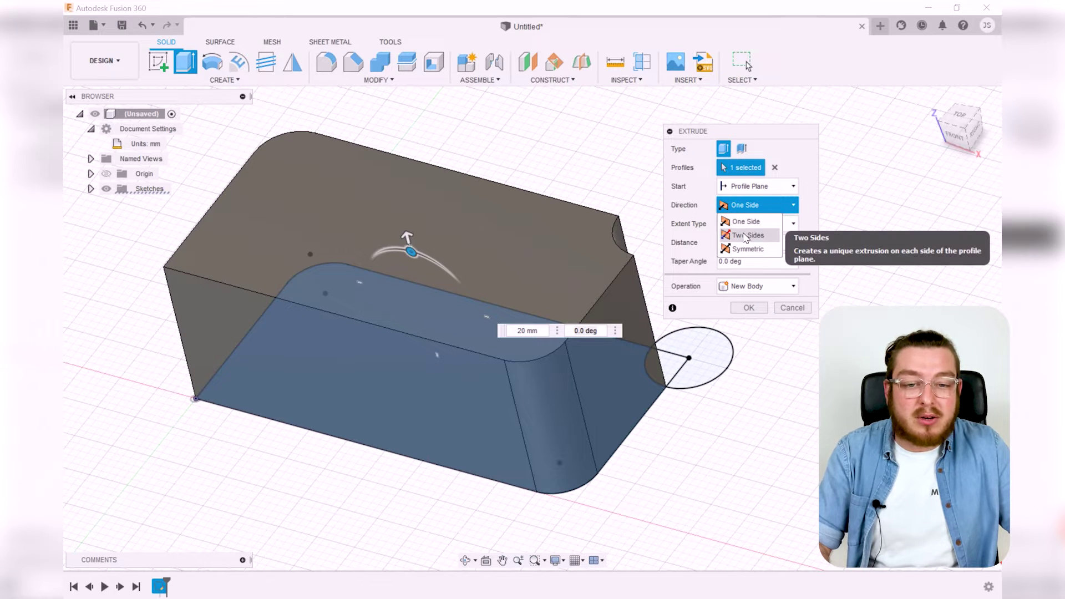
pyautogui.click(746, 235)
pyautogui.keyDown('shift'); pyautogui.moveTo(650, 408); pyautogui.dragTo(623, 433, button='middle'); pyautogui.keyUp('shift')
pyautogui.moveTo(433, 410)
pyautogui.mouseDown()
pyautogui.moveTo(433, 536)
pyautogui.moveTo(434, 425)
pyautogui.mouseUp()
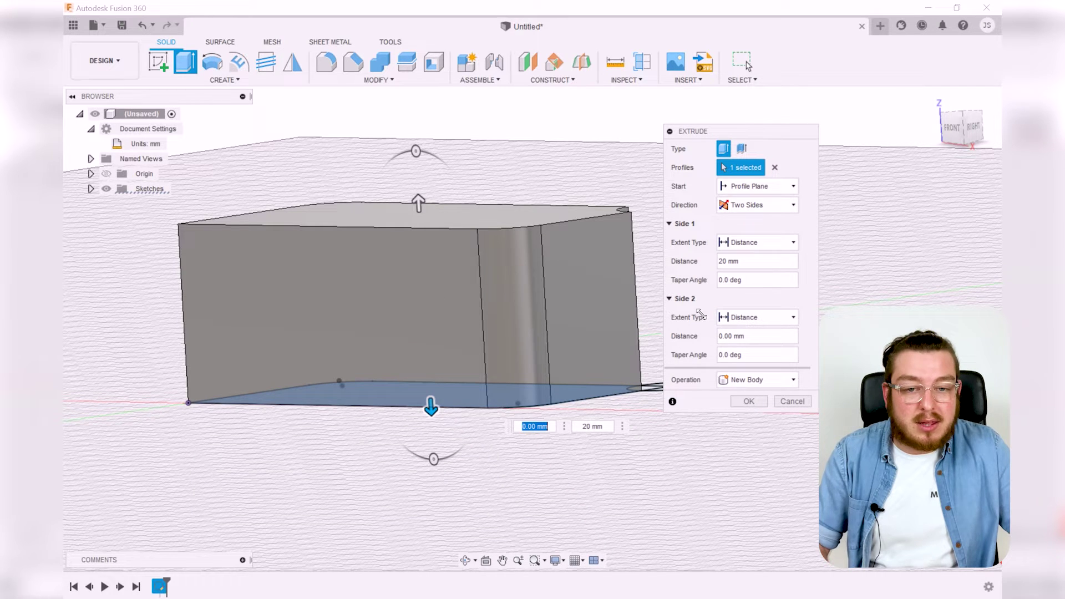
# Step: Try the Symmetric direction with a distance of 13 mm on each side of the profile plane
pyautogui.click(755, 205)
pyautogui.click(746, 248)
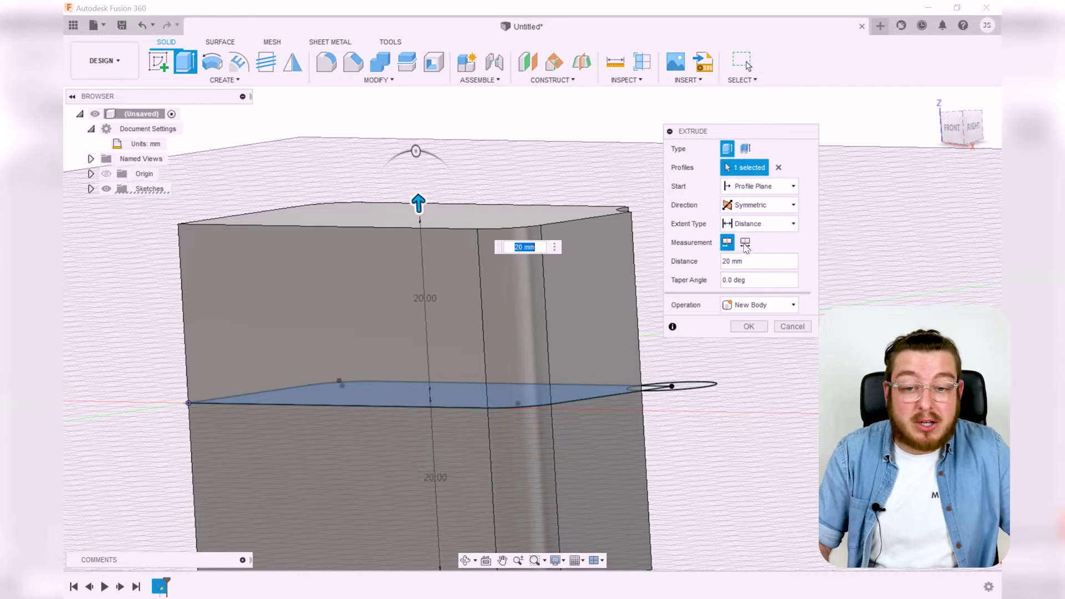
pyautogui.moveTo(422, 209); pyautogui.dragTo(423, 266)
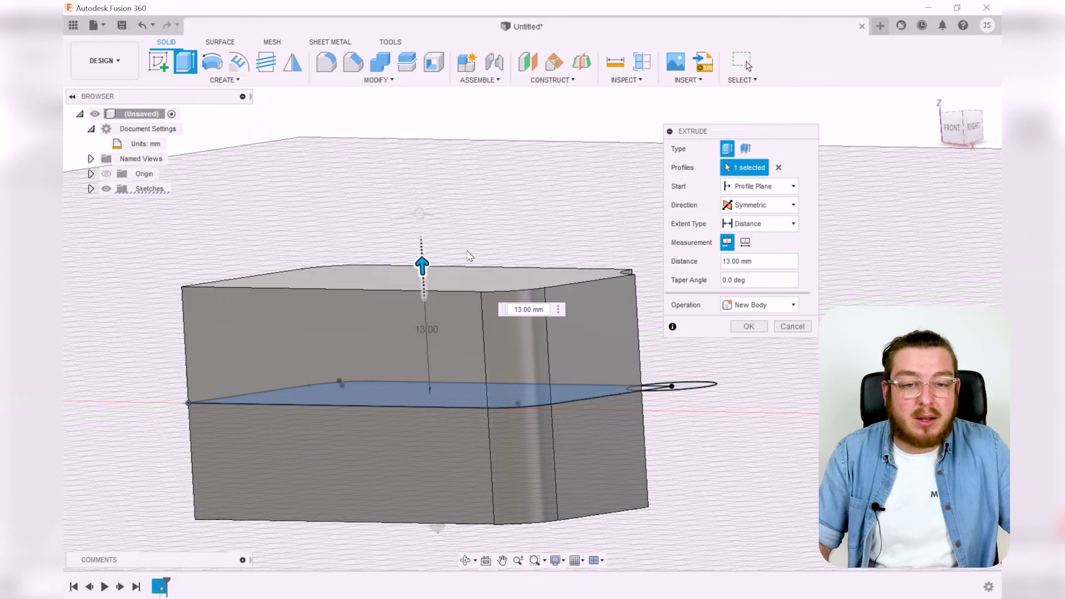
# Step: Return the extrusion to One Side, set its distance to 20 mm and create the new body
pyautogui.click(757, 205)
pyautogui.click(757, 220)
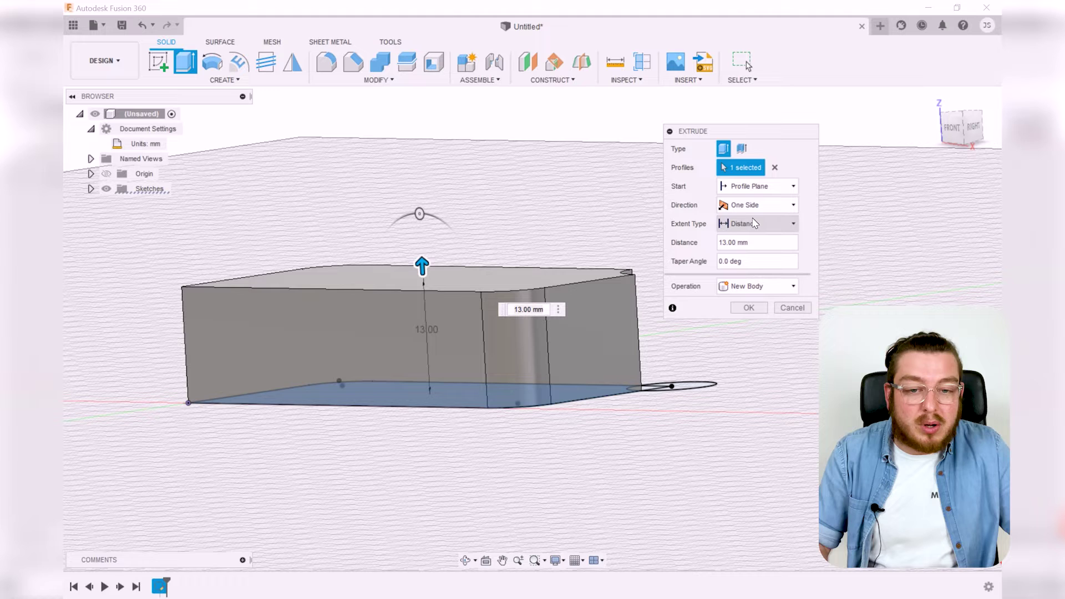
pyautogui.doubleClick(743, 242)
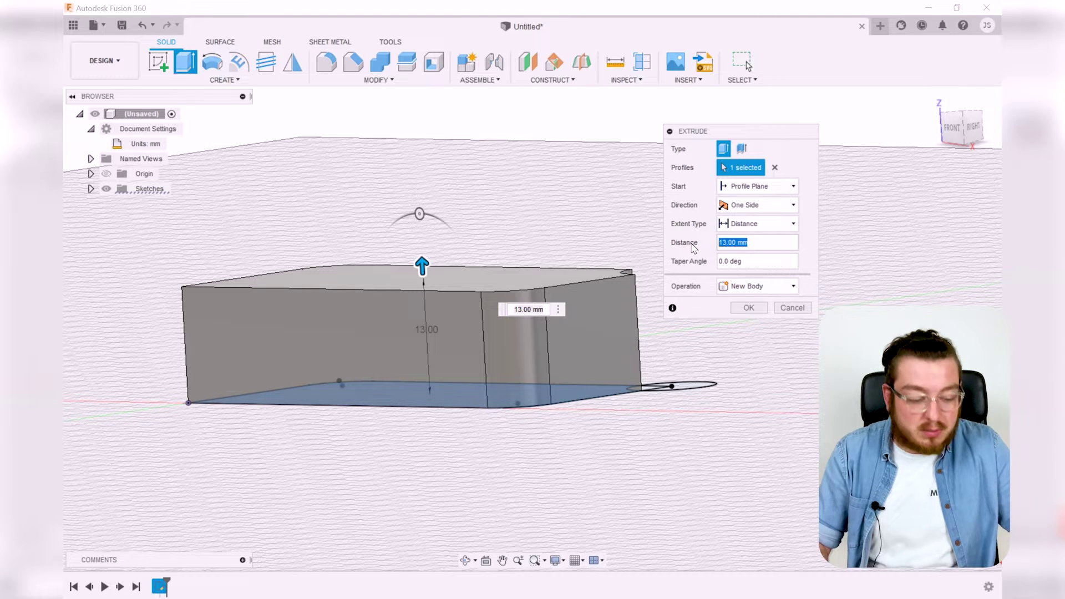
pyautogui.write('20')
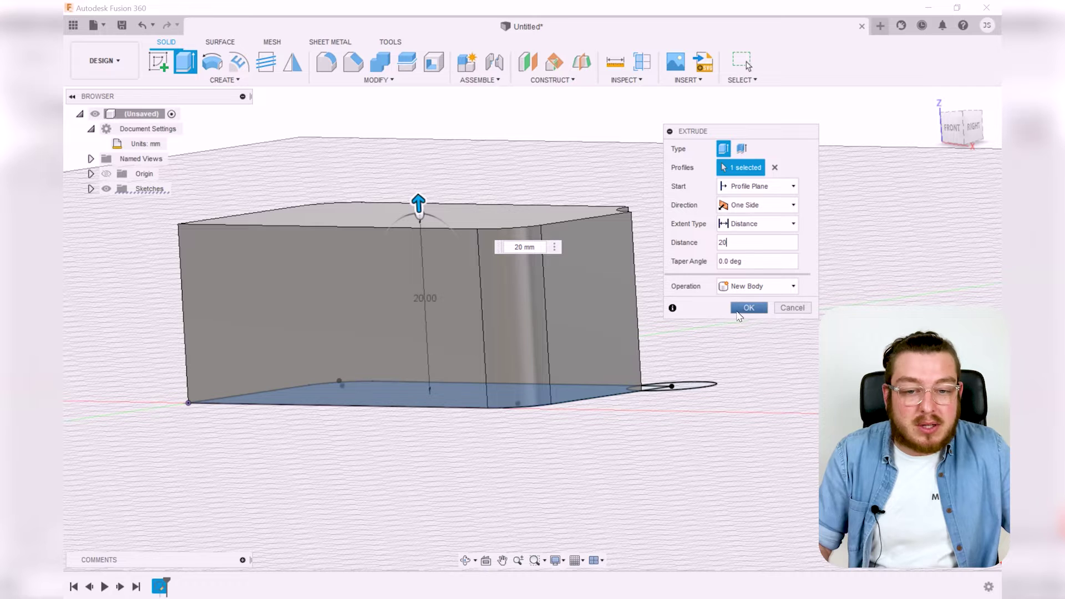
pyautogui.click(746, 309)
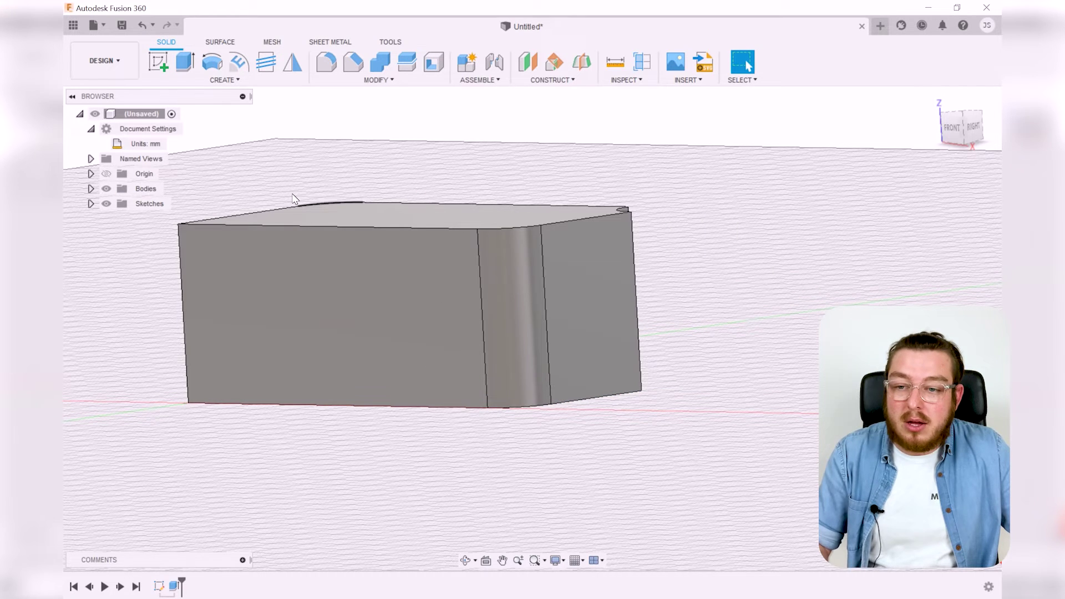
# Step: Expand the Bodies folder and highlight the extruded body in the model
pyautogui.click(91, 190)
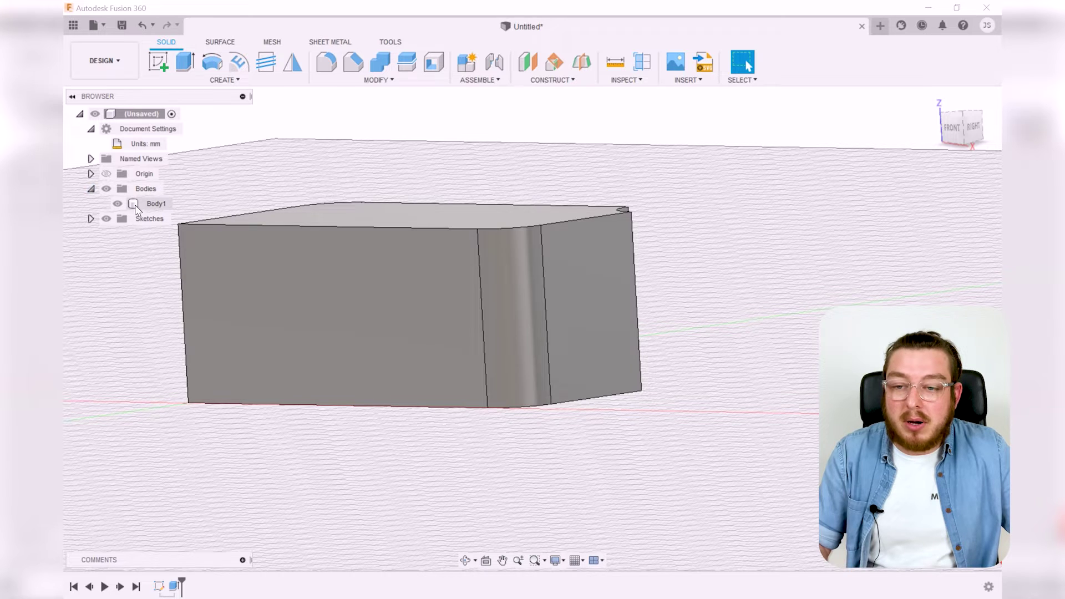
pyautogui.click(154, 204)
pyautogui.moveTo(360, 320); pyautogui.dragTo(509, 314, button='middle')
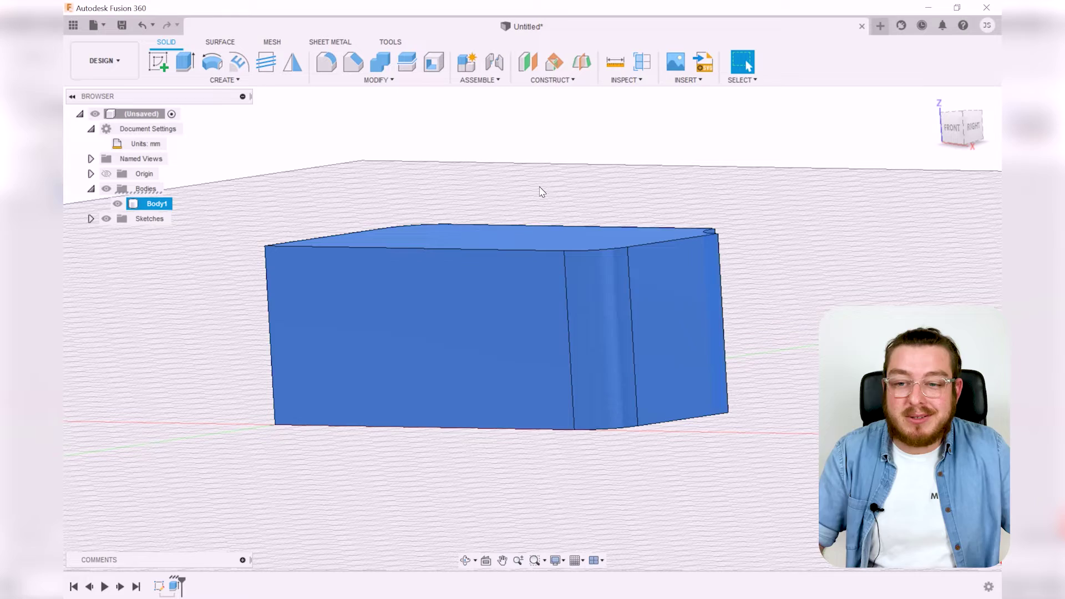
pyautogui.click(242, 302)
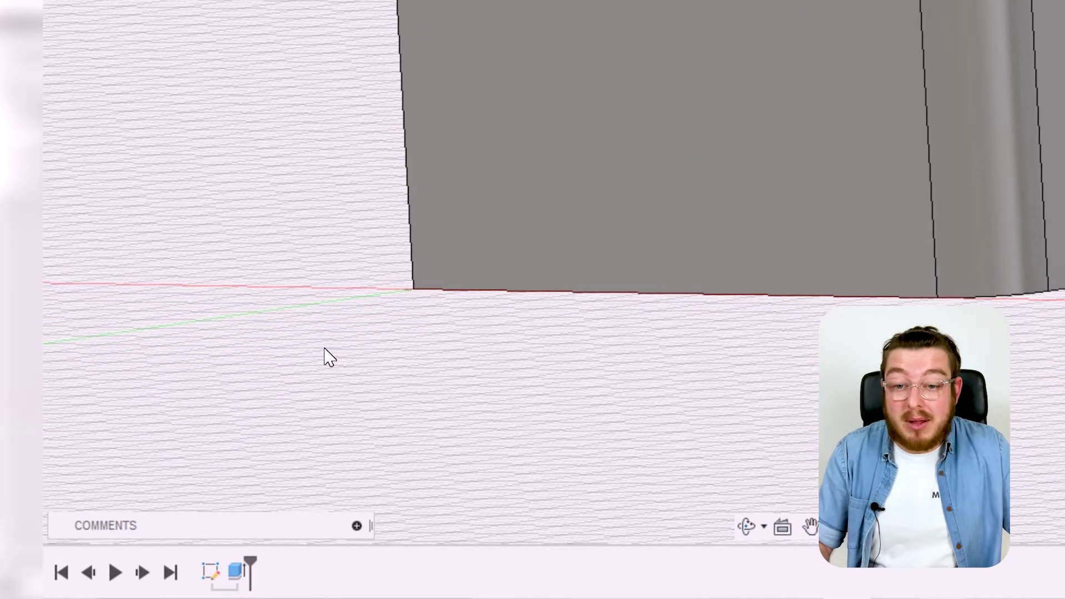
# Step: Edit the base sketch, set the rectangle's height dimension to 35 mm and finish the sketch to update the body
pyautogui.moveTo(381, 259)
pyautogui.keyDown('shift'); pyautogui.mouseDown(button='middle')
pyautogui.moveTo(357, 228)
pyautogui.moveTo(395, 261)
pyautogui.mouseUp(button='middle'); pyautogui.keyUp('shift')
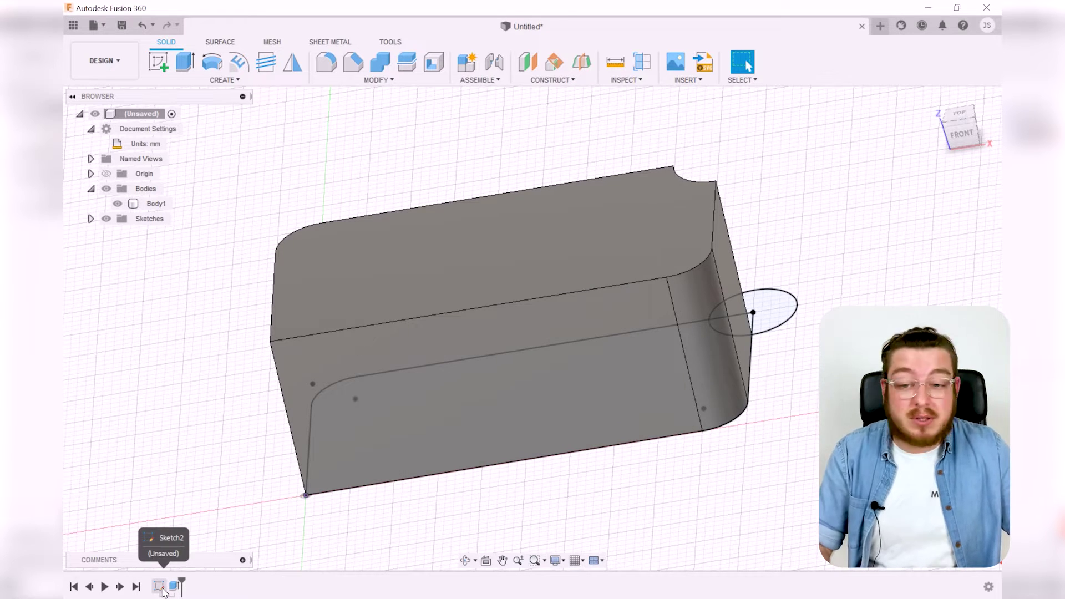
pyautogui.rightClick(162, 589)
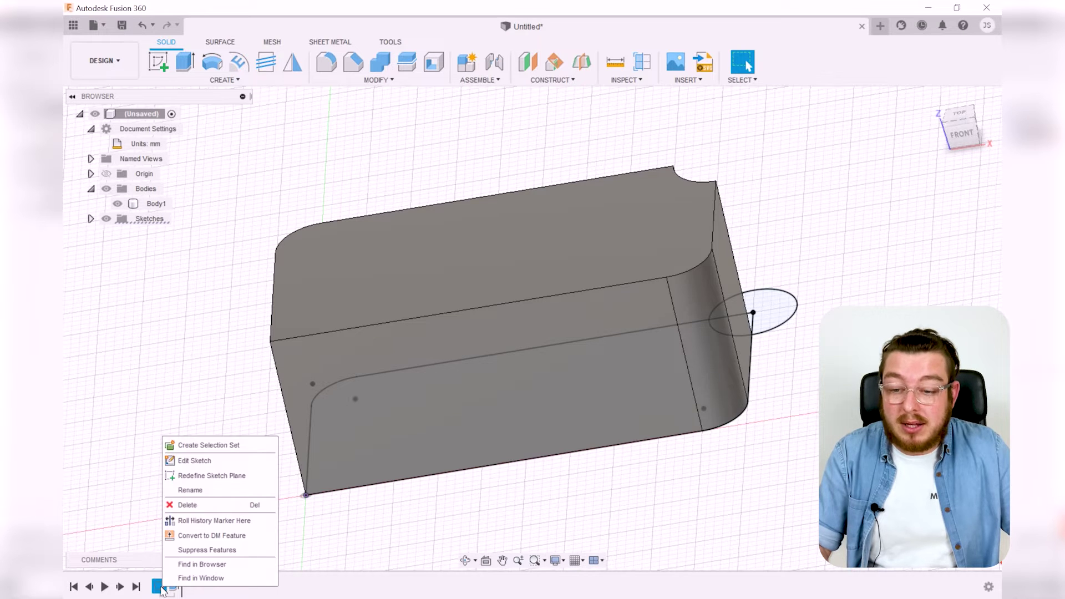
pyautogui.click(207, 465)
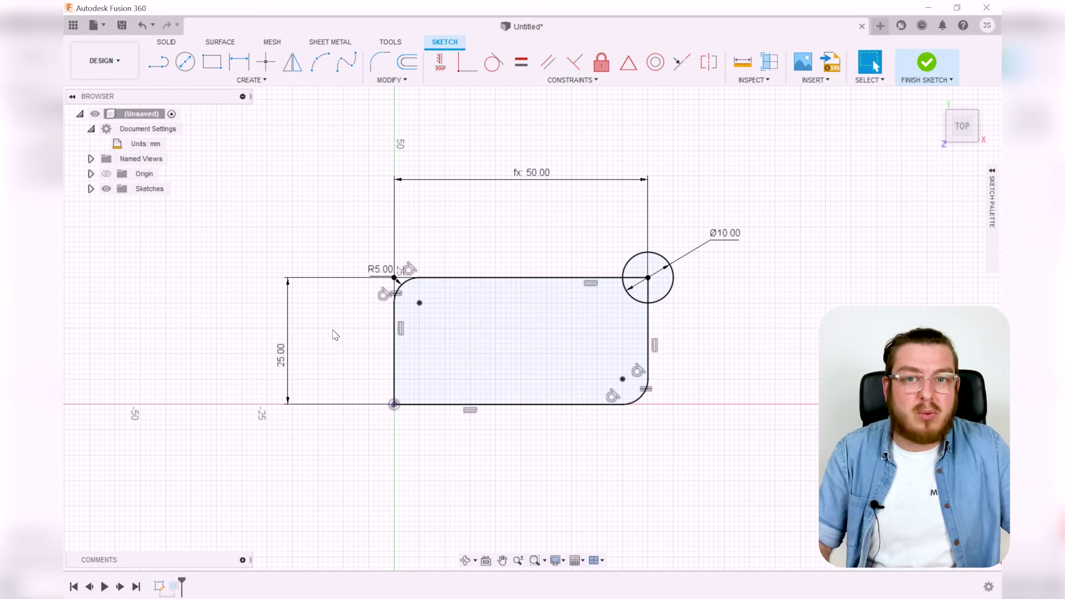
pyautogui.doubleClick(282, 355)
pyautogui.write('3')
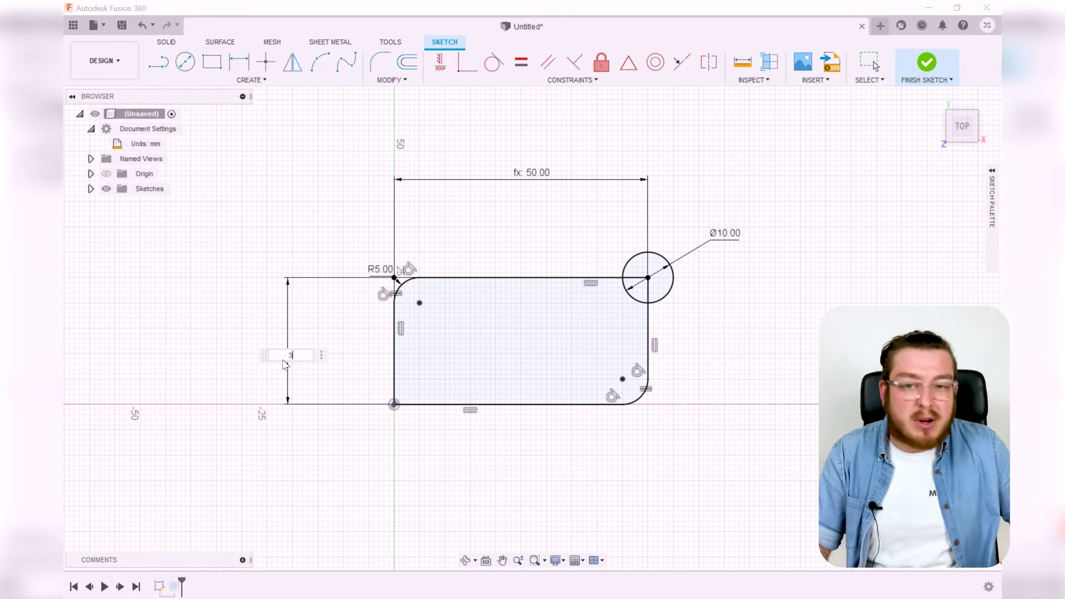
pyautogui.write('5')
pyautogui.press('Return')
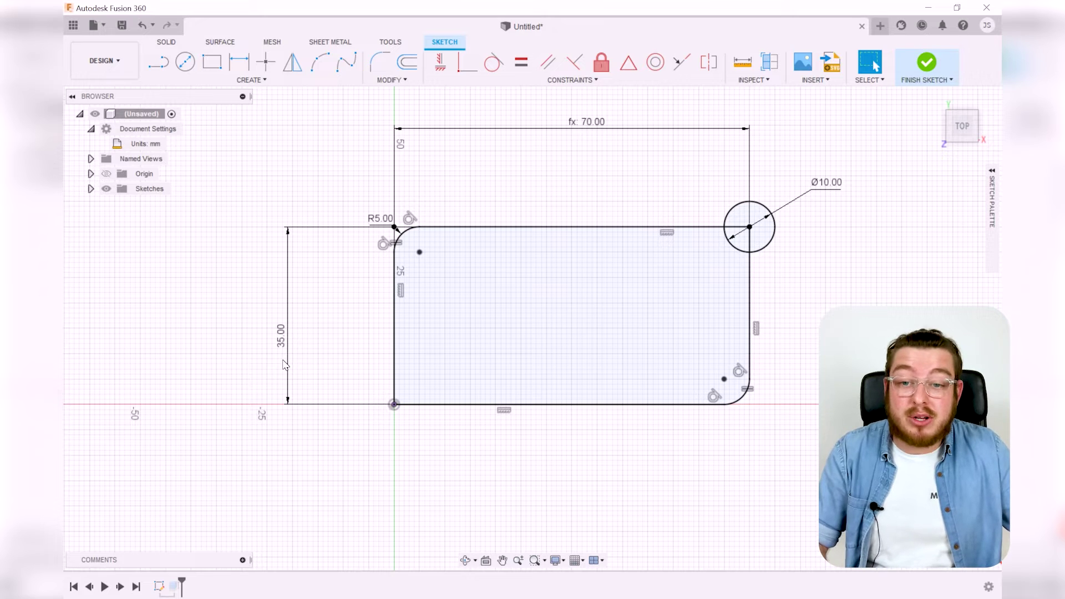
pyautogui.click(926, 65)
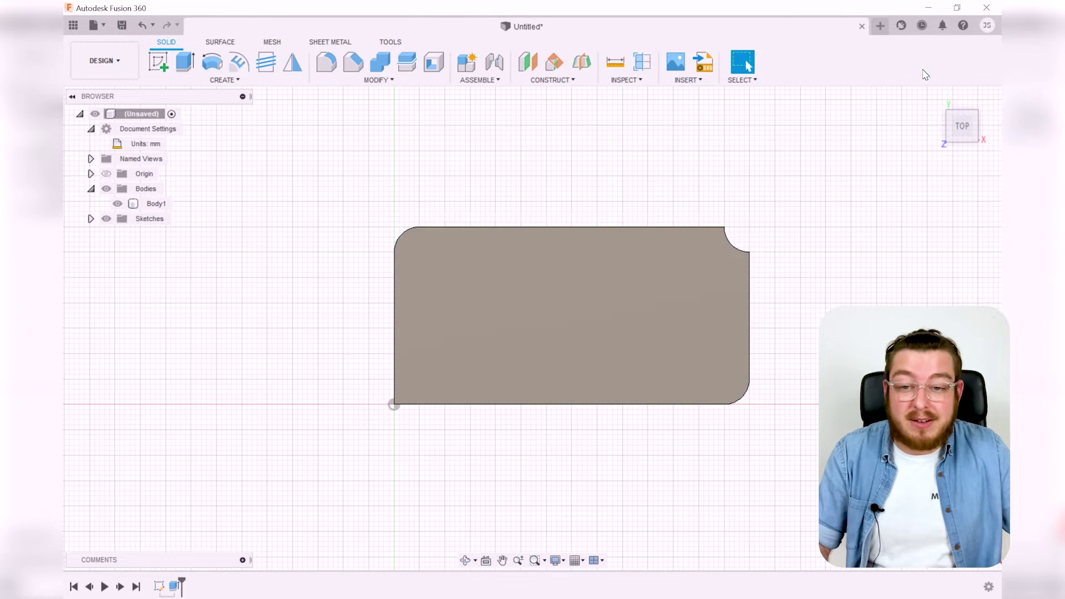
pyautogui.keyDown('shift'); pyautogui.moveTo(328, 442); pyautogui.dragTo(335, 363, button='middle'); pyautogui.keyUp('shift')
pyautogui.keyDown('shift'); pyautogui.moveTo(449, 327); pyautogui.dragTo(383, 385, button='middle'); pyautogui.keyUp('shift')
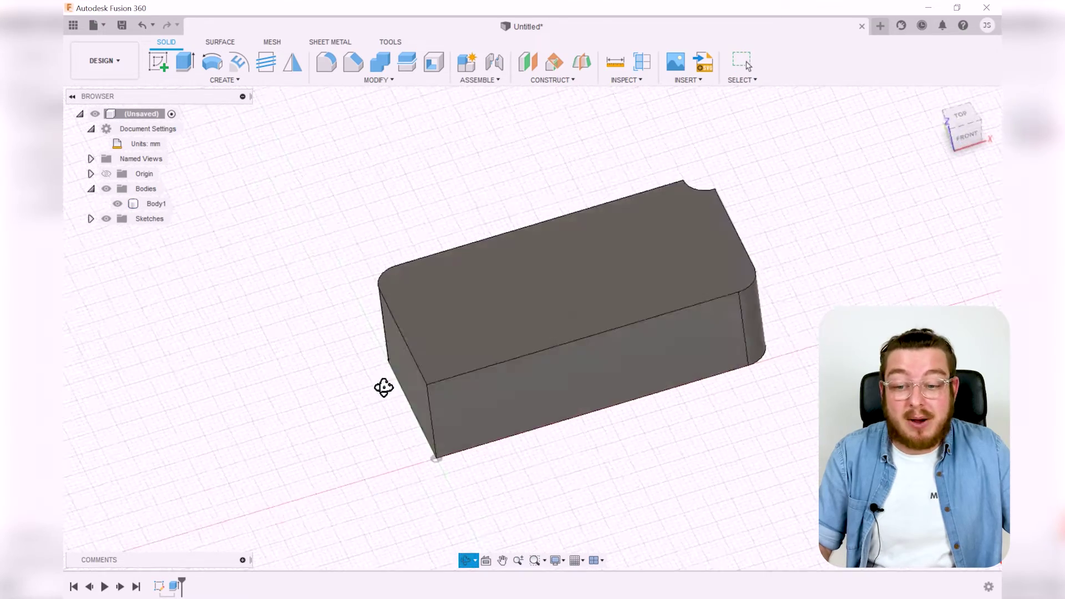
pyautogui.rightClick(177, 589)
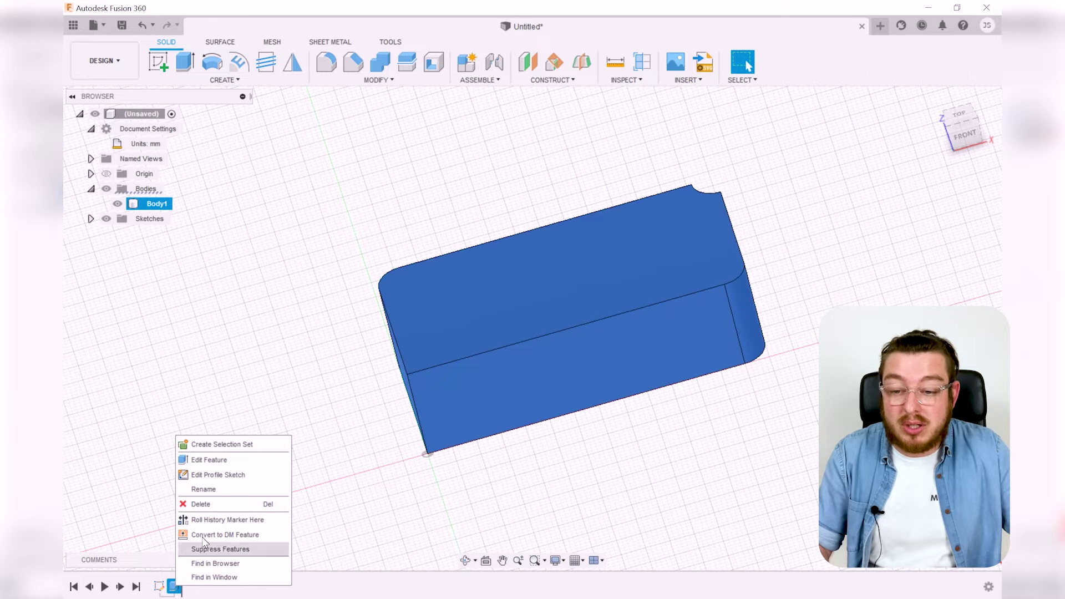
pyautogui.click(254, 372)
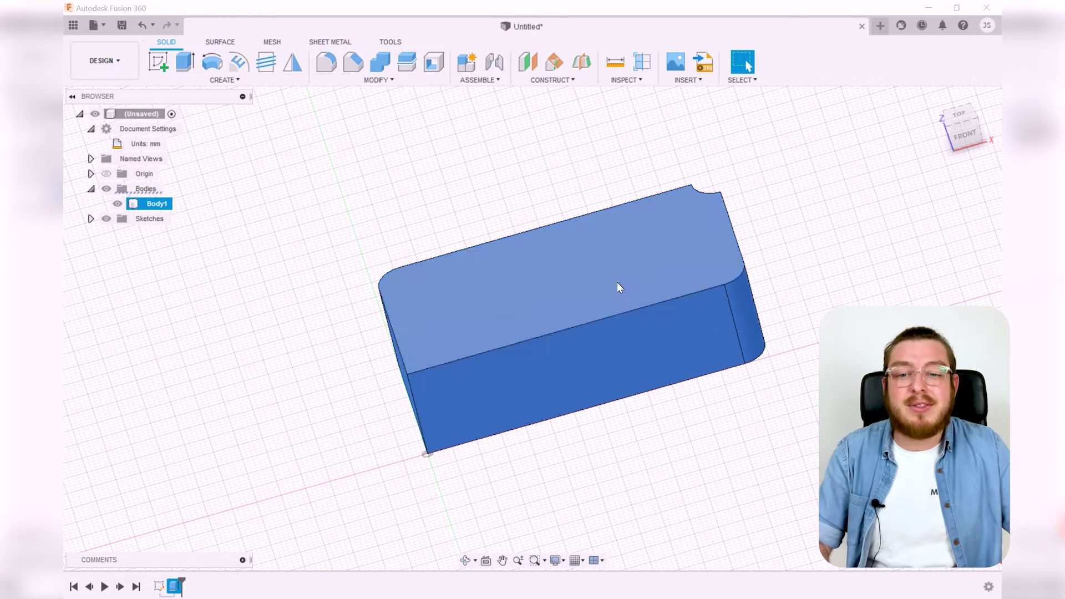
pyautogui.click(476, 173)
pyautogui.keyDown('shift'); pyautogui.moveTo(725, 400); pyautogui.dragTo(720, 480, button='middle'); pyautogui.keyUp('shift')
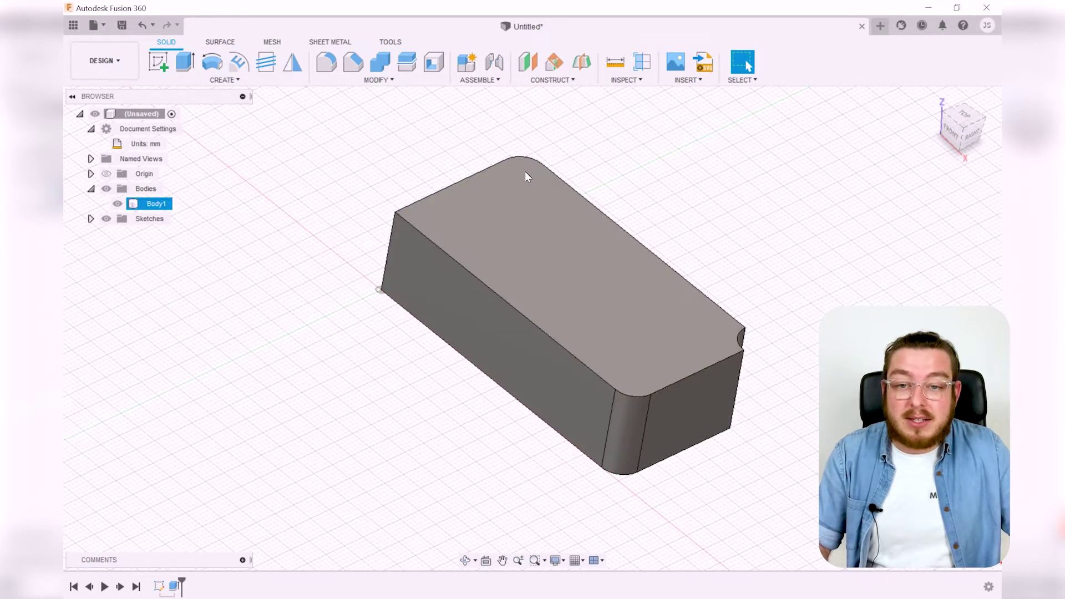
pyautogui.scroll(-2, 526, 173)
pyautogui.click(225, 80)
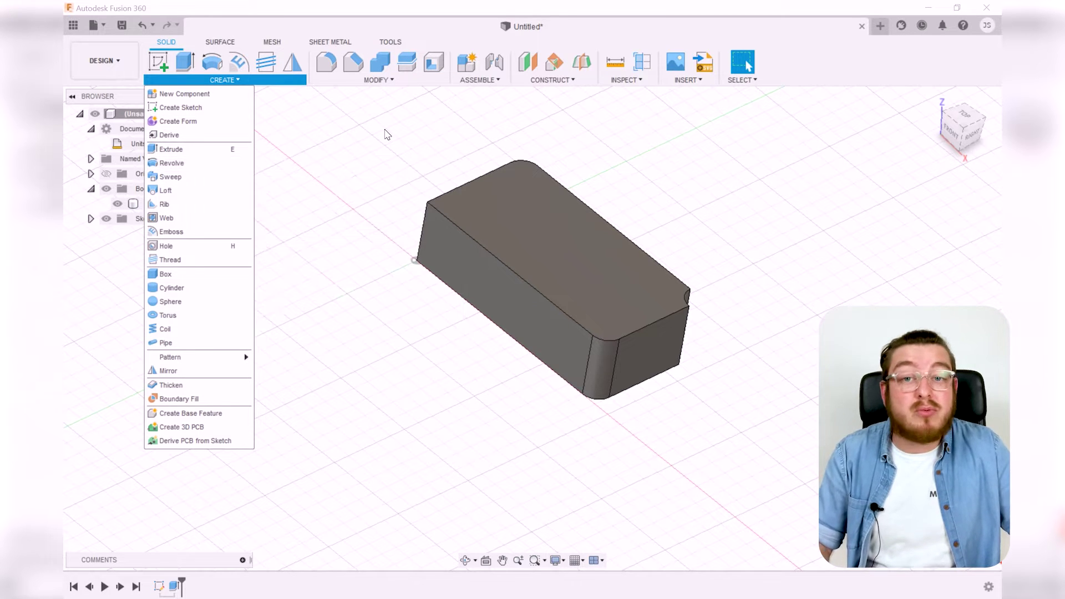
pyautogui.click(387, 134)
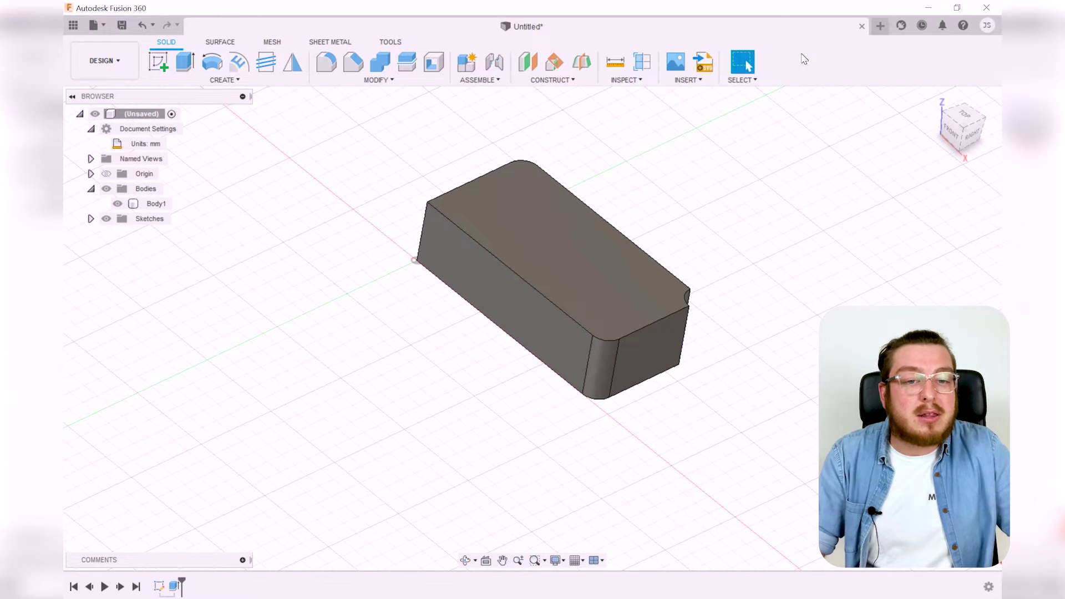
# Step: Create a new design and start a sketch on the front (XZ) plane
pyautogui.click(880, 26)
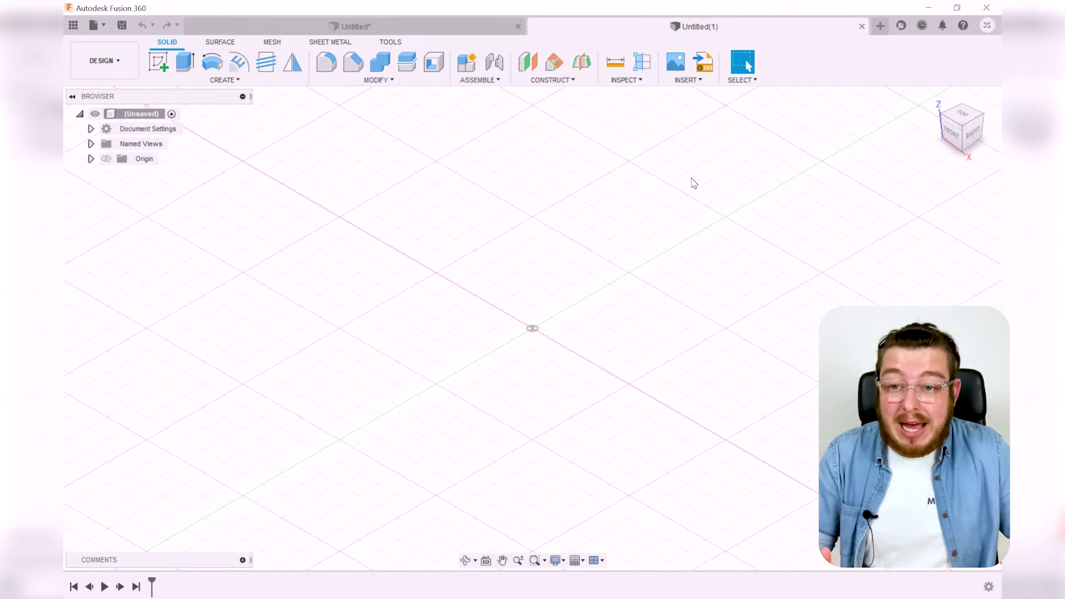
pyautogui.click(227, 82)
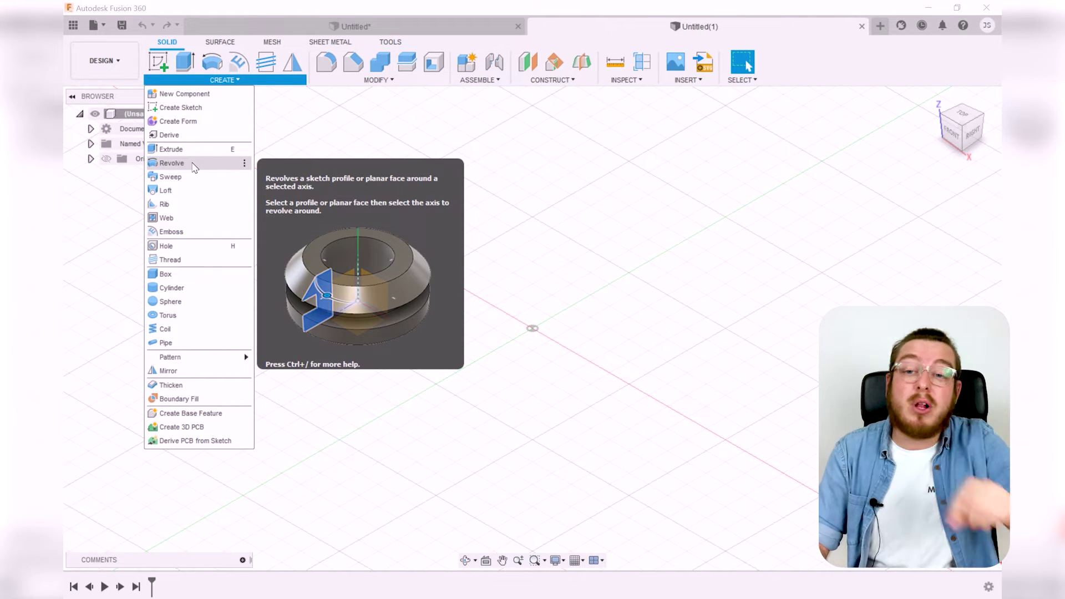
pyautogui.click(526, 202)
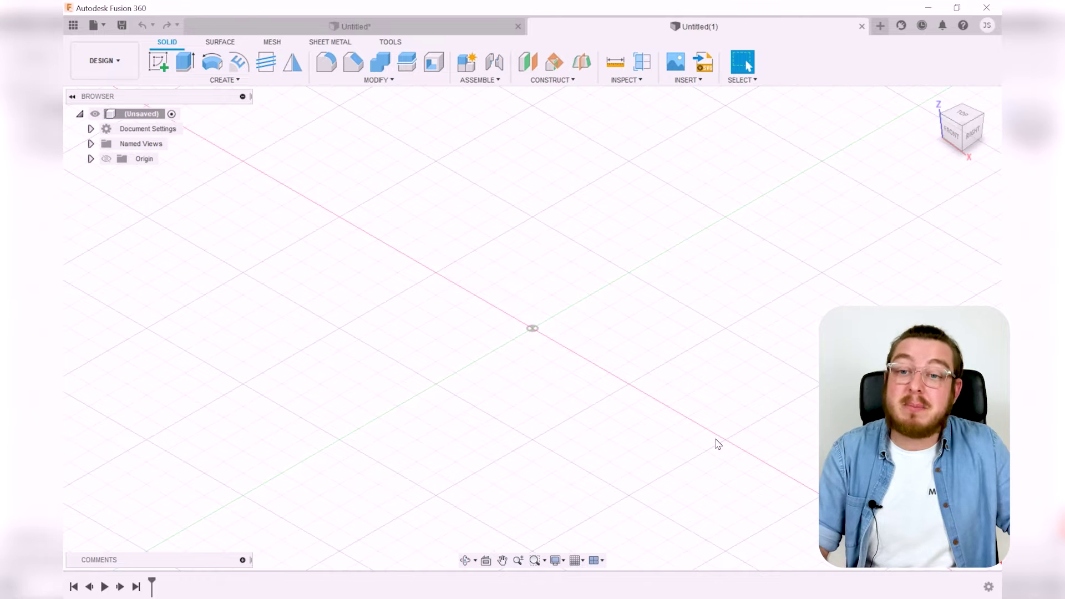
pyautogui.click(159, 66)
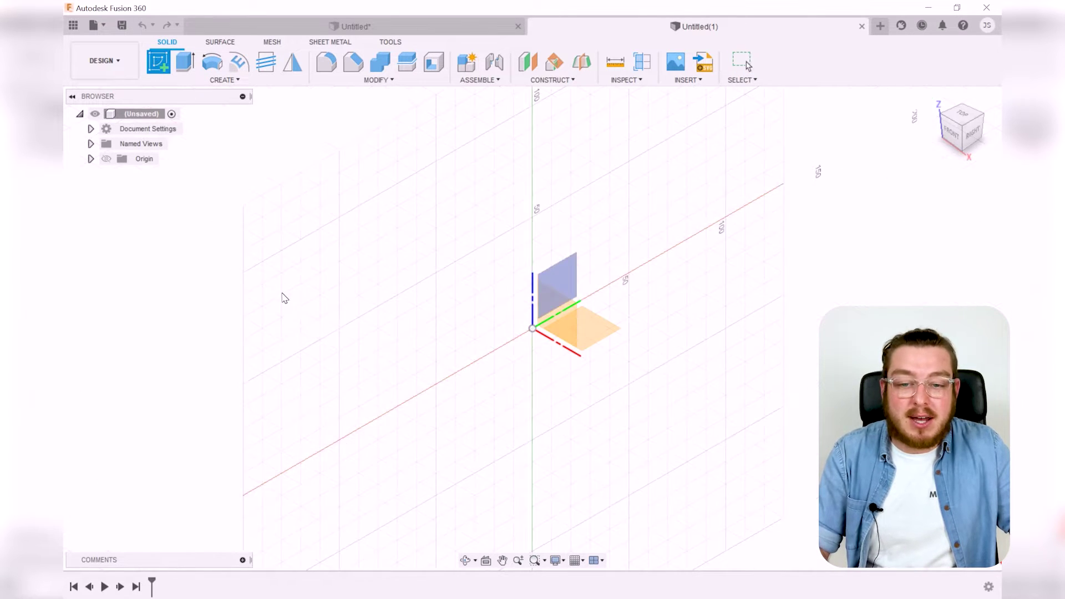
pyautogui.click(562, 316)
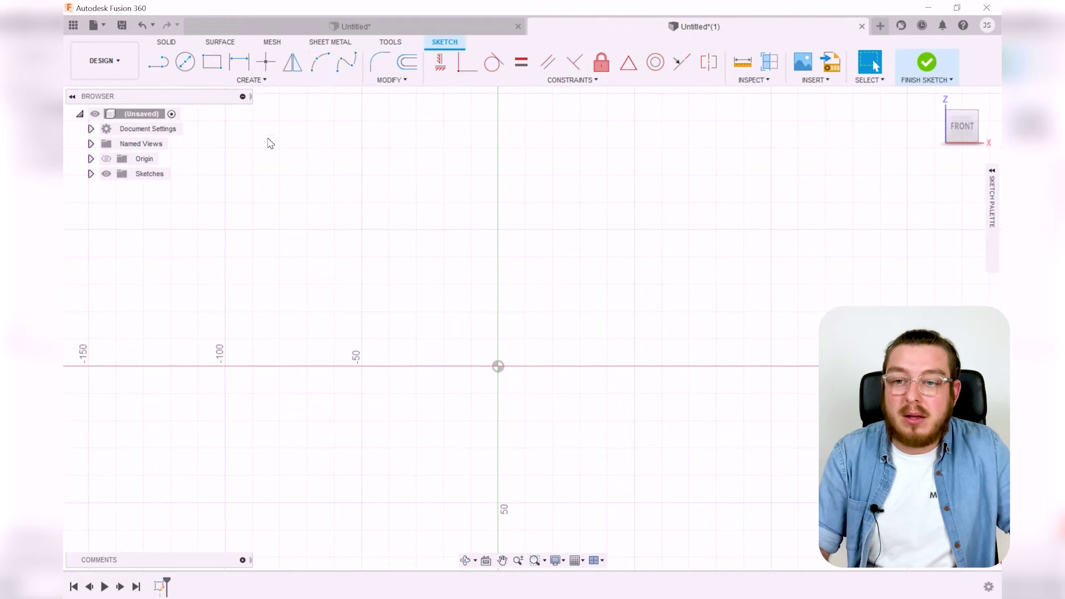
# Step: Sketch a circle about 43 mm in diameter on the positive X side of the origin, clear of the vertical axis
pyautogui.click(186, 61)
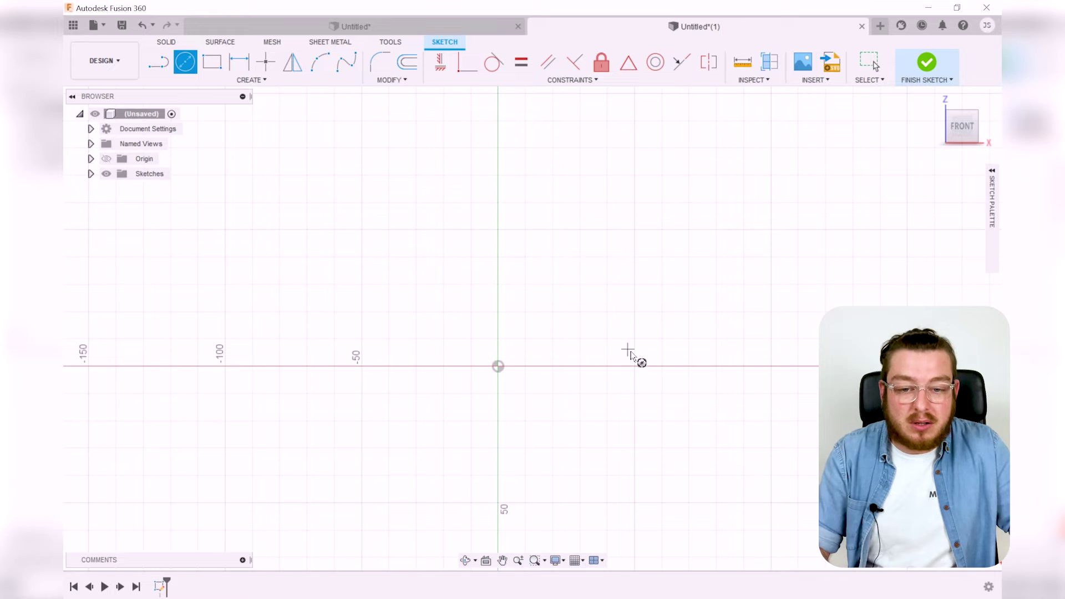
pyautogui.click(654, 351)
pyautogui.click(696, 311)
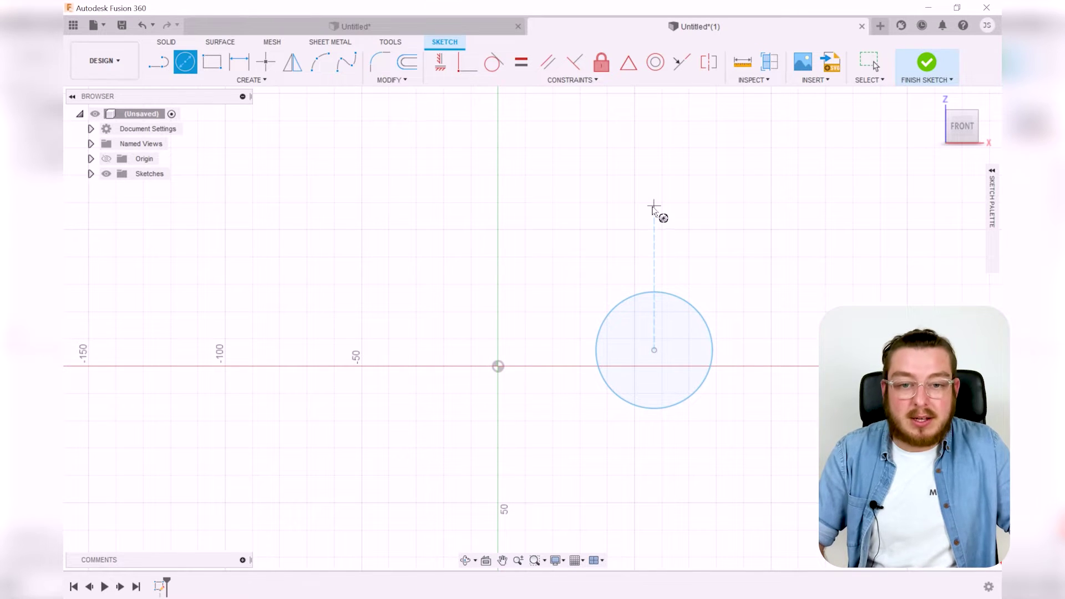
# Step: Dimension the circle's diameter to 50 mm and constrain its centre horizontally to the origin
pyautogui.press('d')
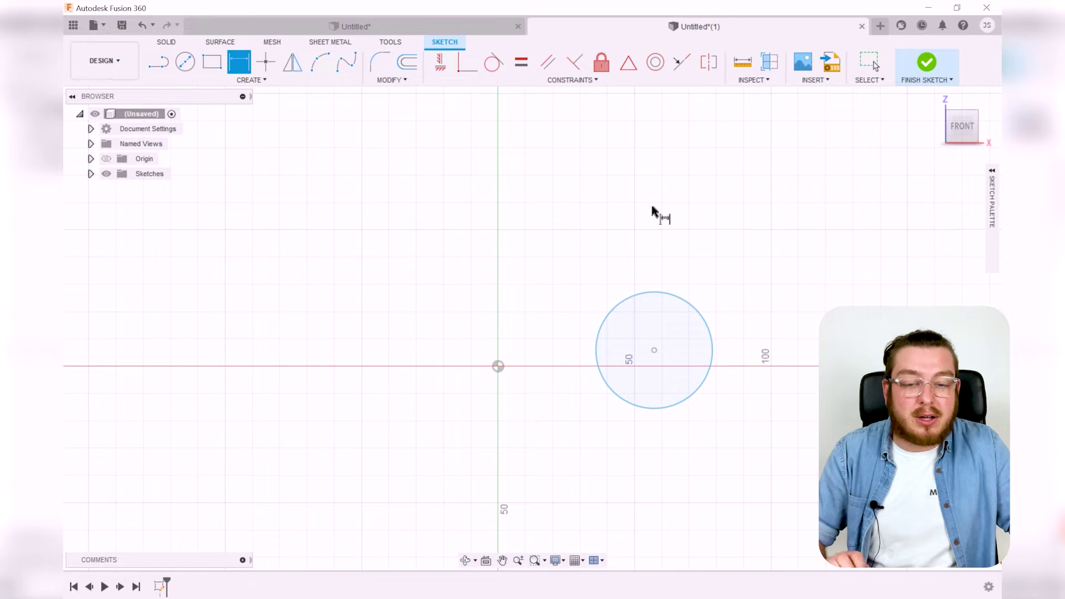
pyautogui.click(689, 303)
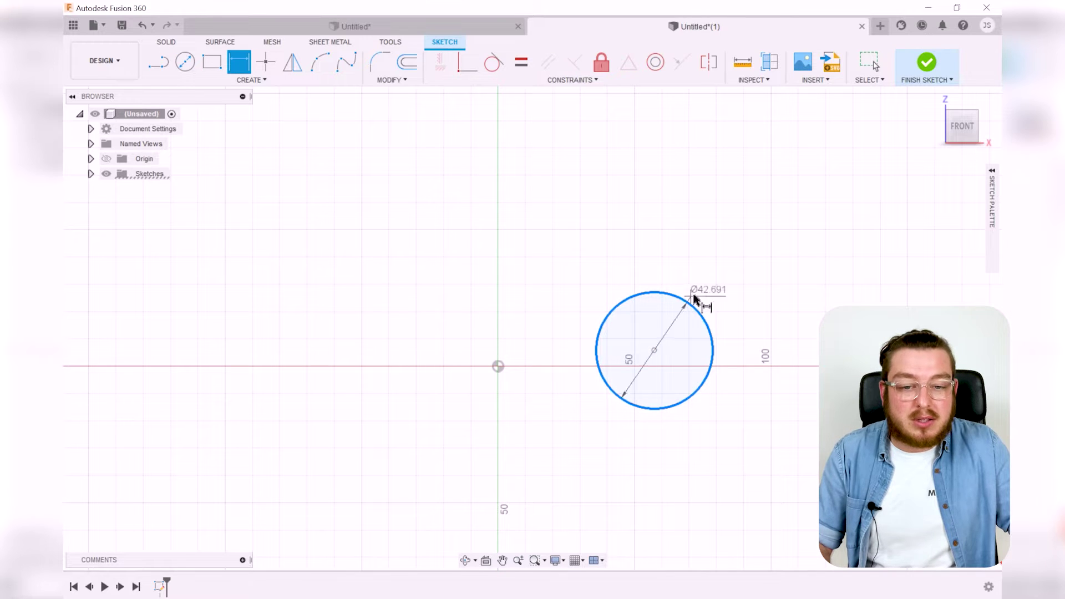
pyautogui.click(736, 268)
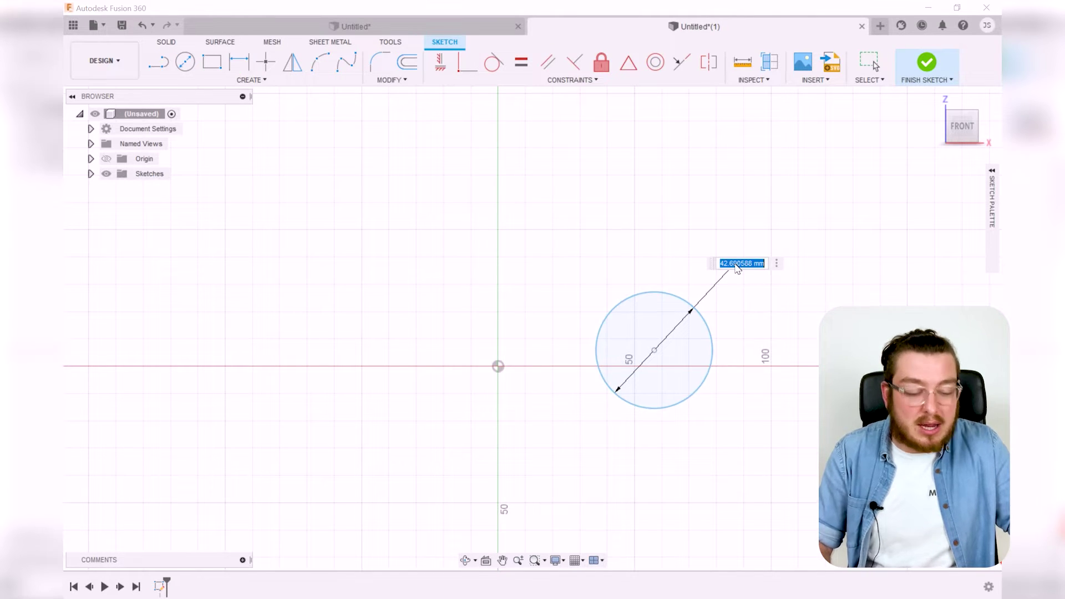
pyautogui.write('50')
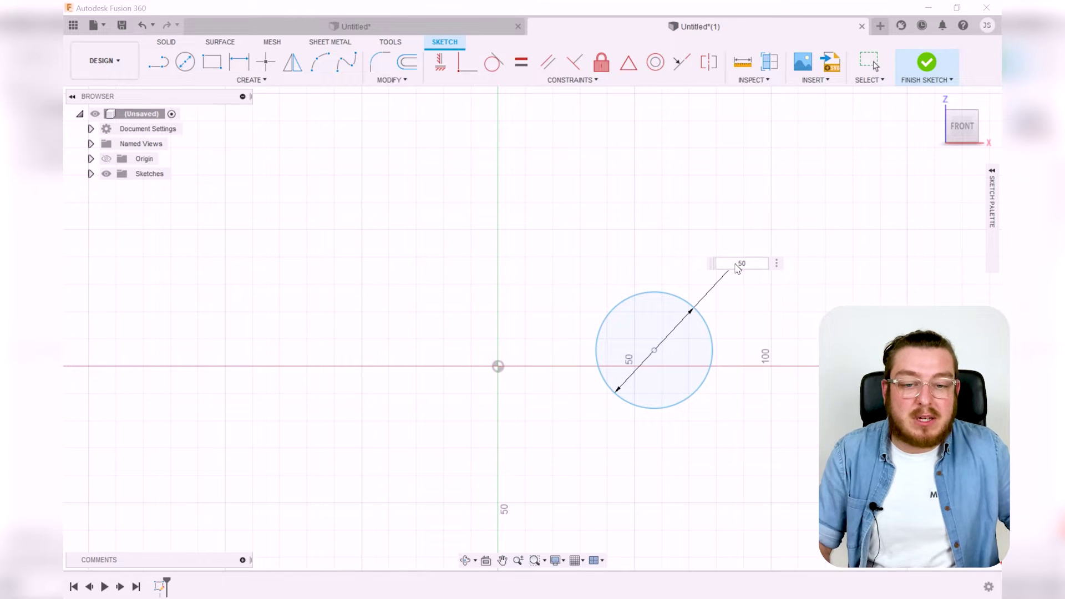
pyautogui.press('Return')
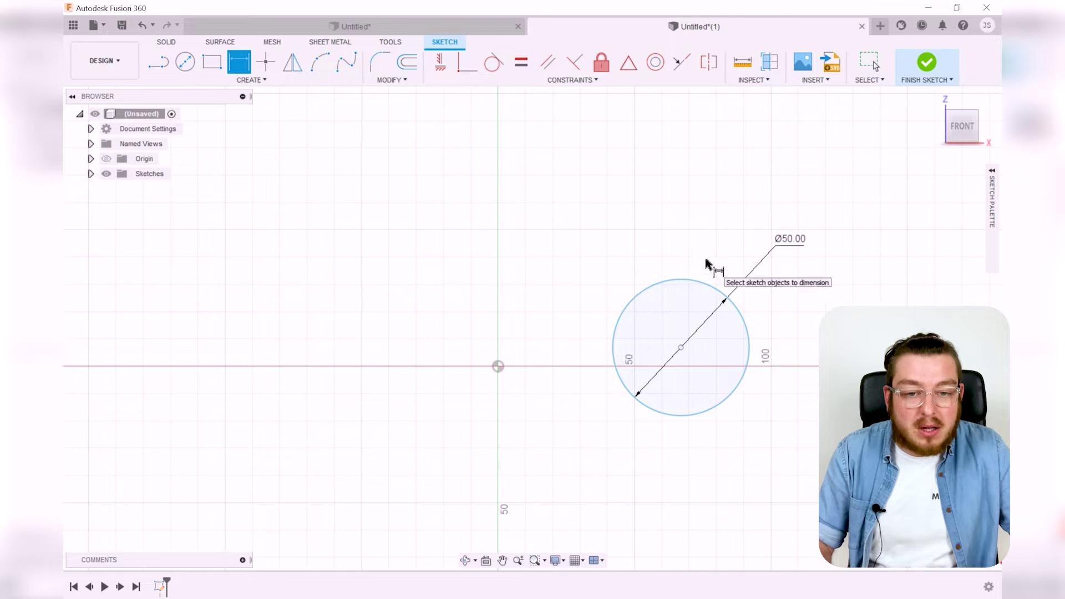
pyautogui.press('Escape')
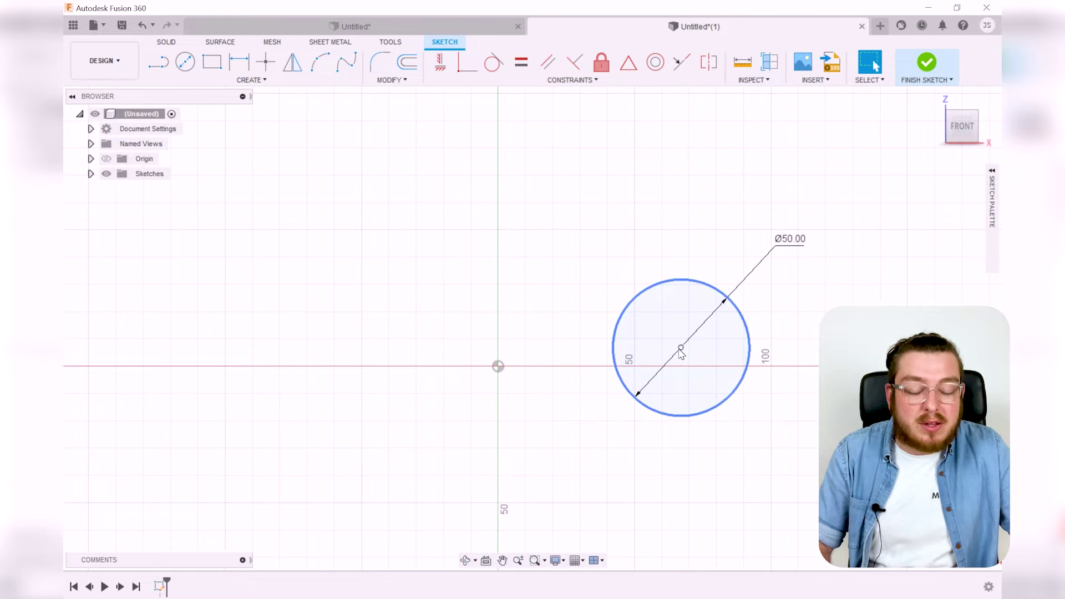
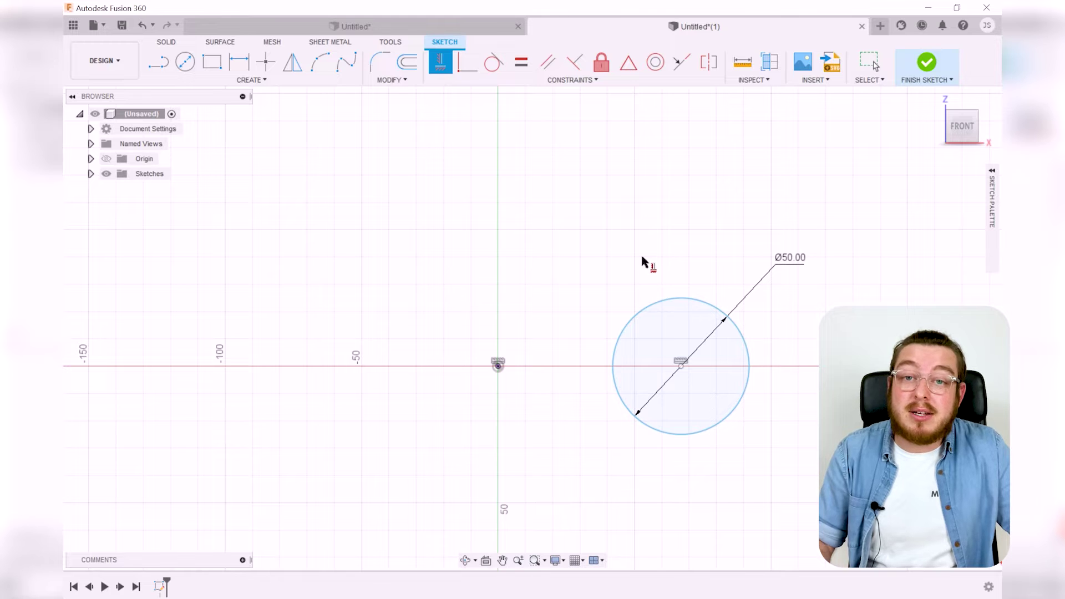
pyautogui.press('Escape')
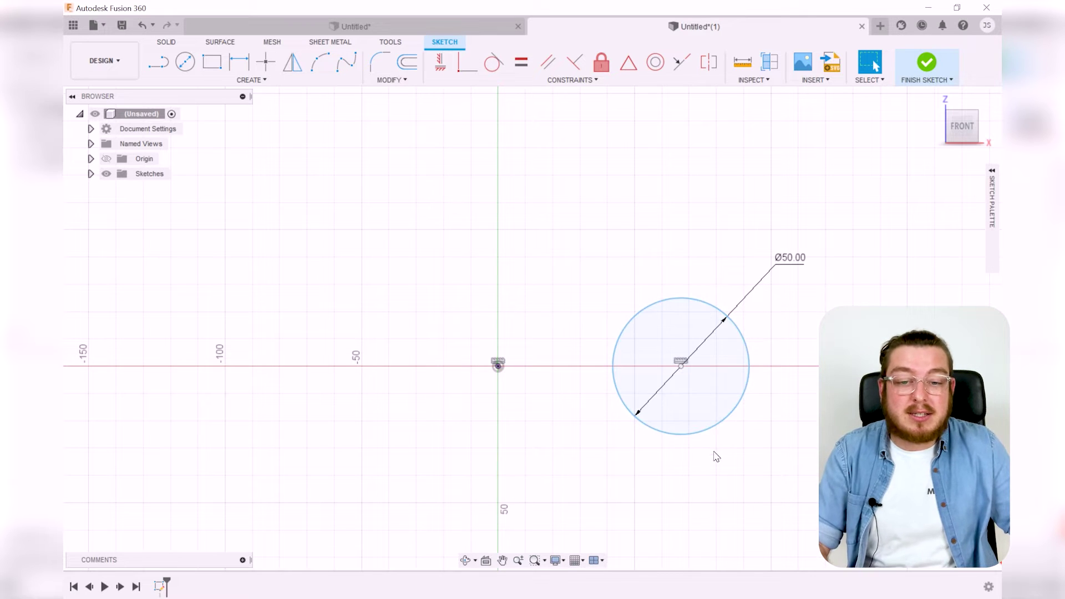
# Step: Set the horizontal distance from the origin to the circle's centre to 60 mm and place that dimension below the horizontal axis
pyautogui.moveTo(681, 365)
pyautogui.mouseDown()
pyautogui.moveTo(707, 364)
pyautogui.moveTo(253, 367)
pyautogui.moveTo(675, 366)
pyautogui.mouseUp()
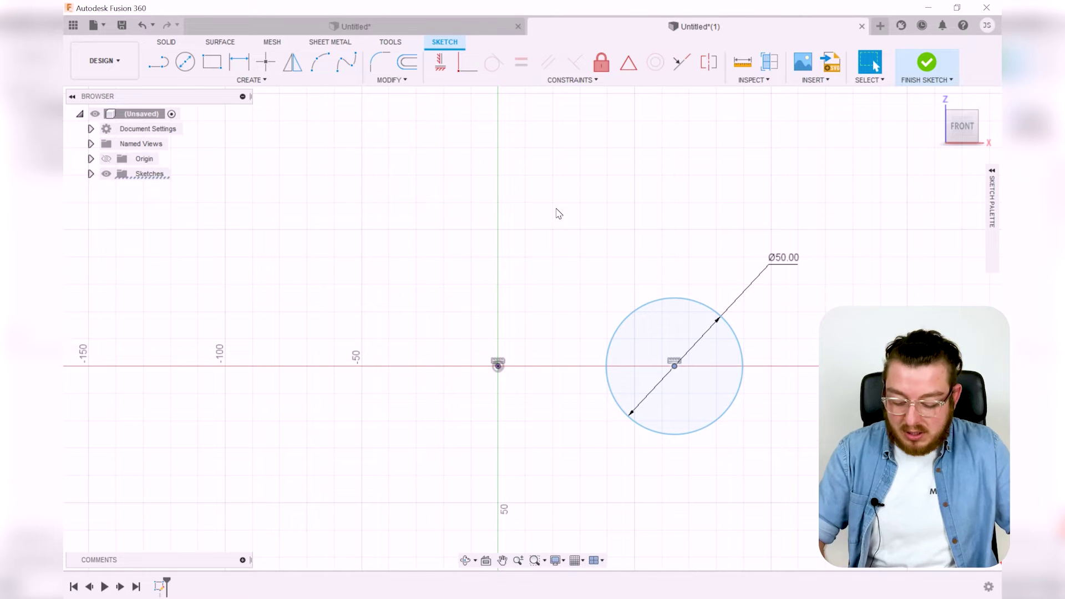
pyautogui.press('d')
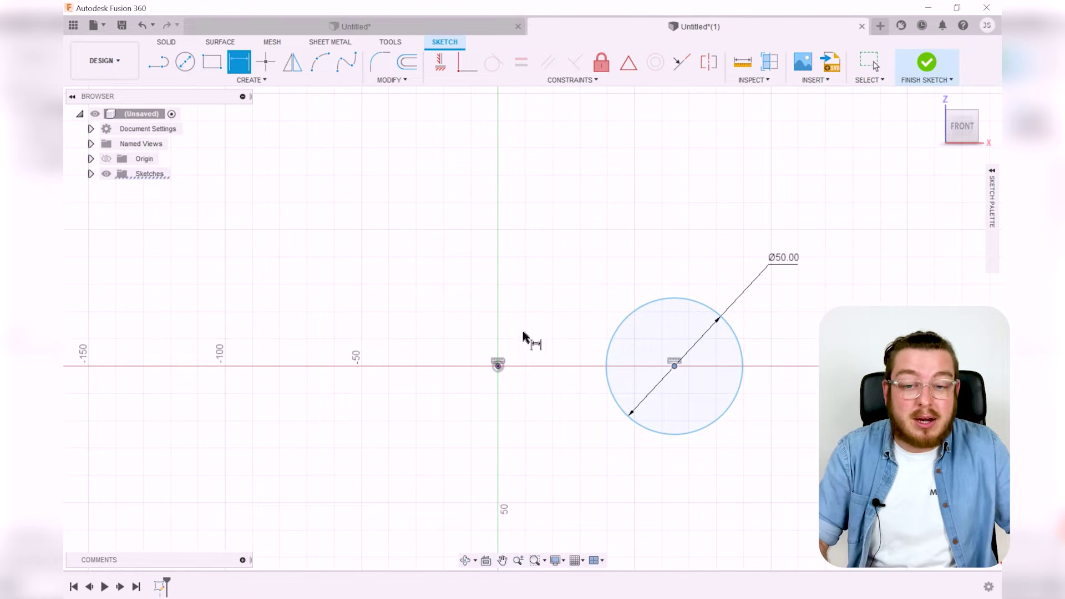
pyautogui.click(499, 366)
pyautogui.click(674, 366)
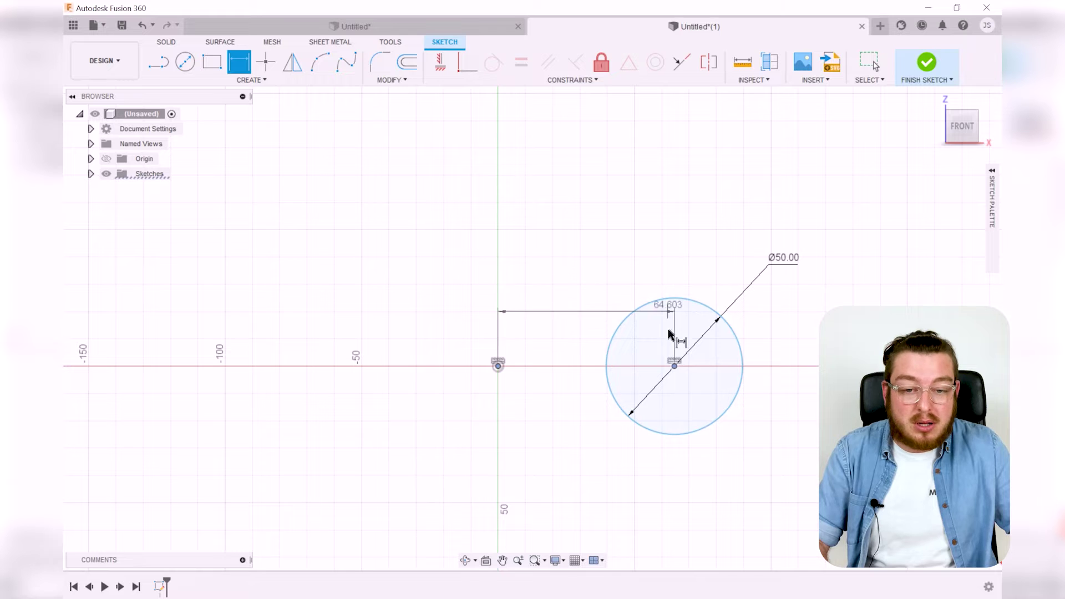
pyautogui.click(596, 239)
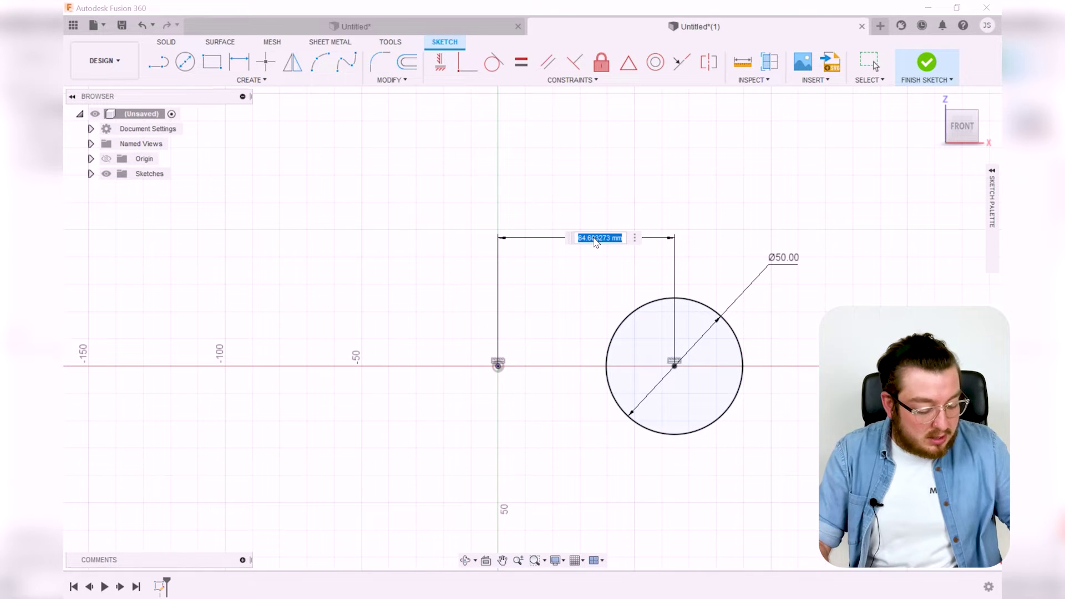
pyautogui.write('60')
pyautogui.press('Return')
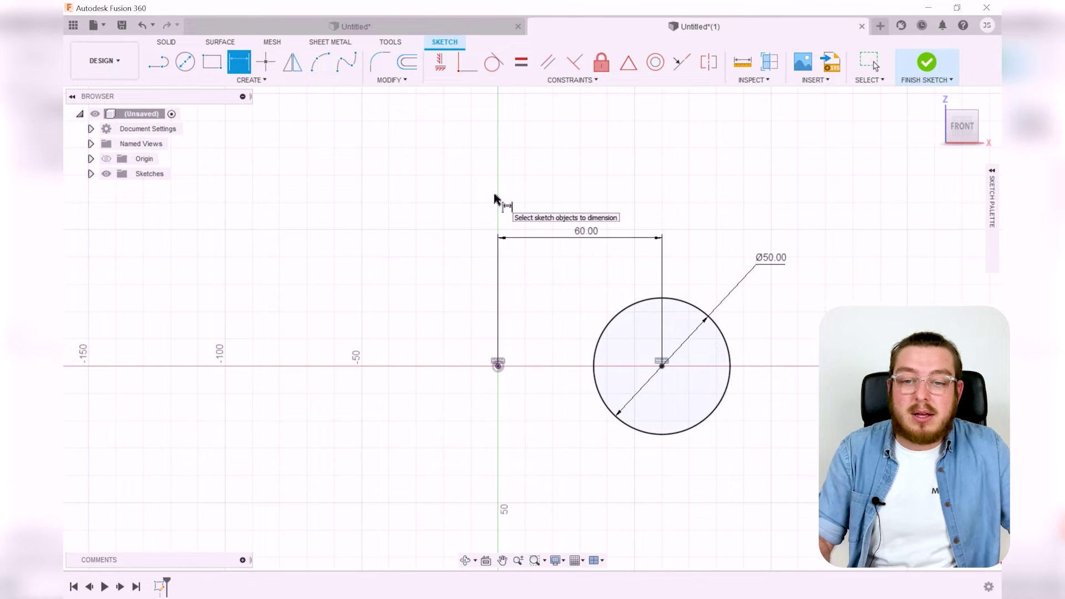
pyautogui.press('Escape')
pyautogui.moveTo(577, 229); pyautogui.dragTo(575, 405)
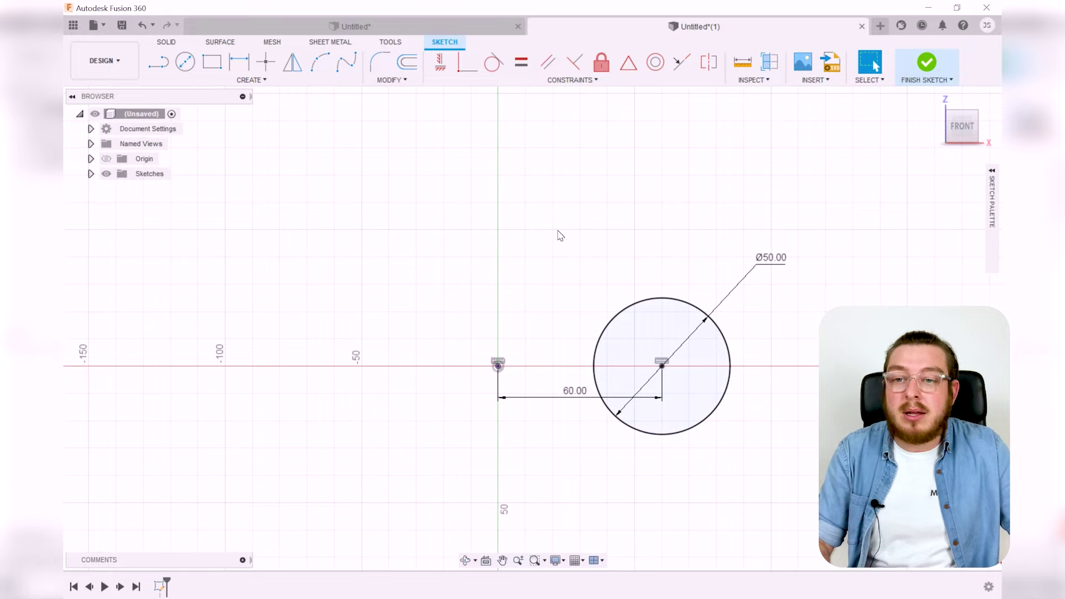
# Step: Draw a vertical line upward from the origin as the revolve axis and finish the sketch
pyautogui.click(165, 67)
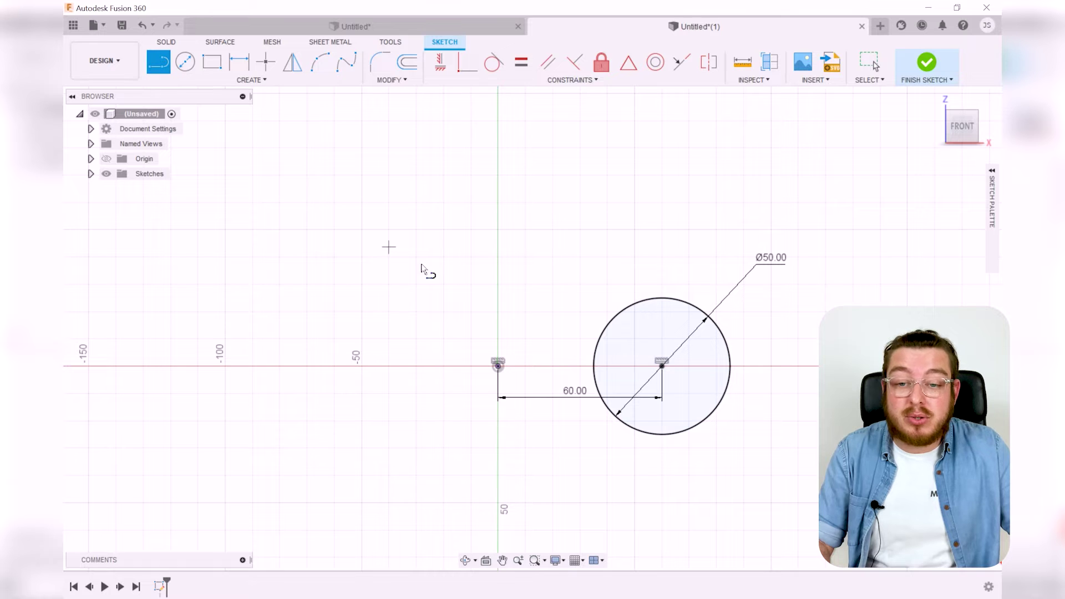
pyautogui.click(499, 366)
pyautogui.click(497, 197)
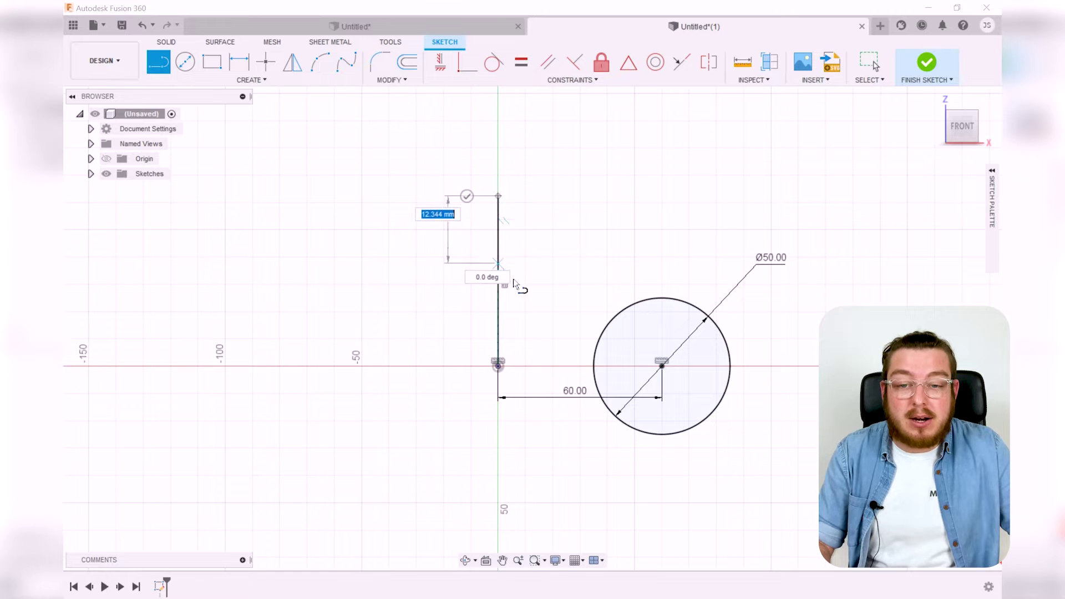
pyautogui.click(469, 200)
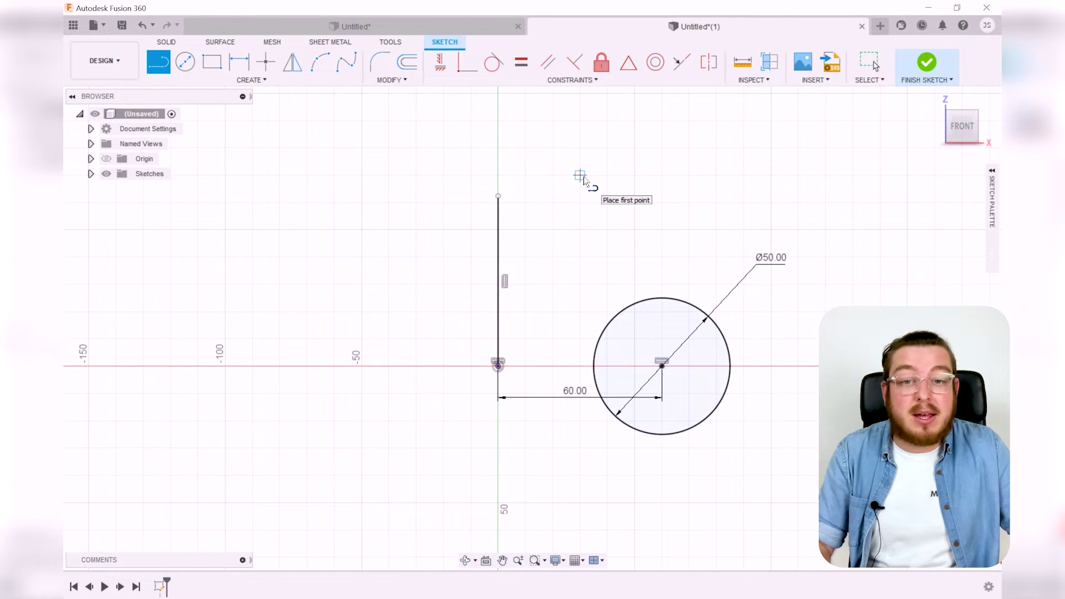
pyautogui.press('Escape')
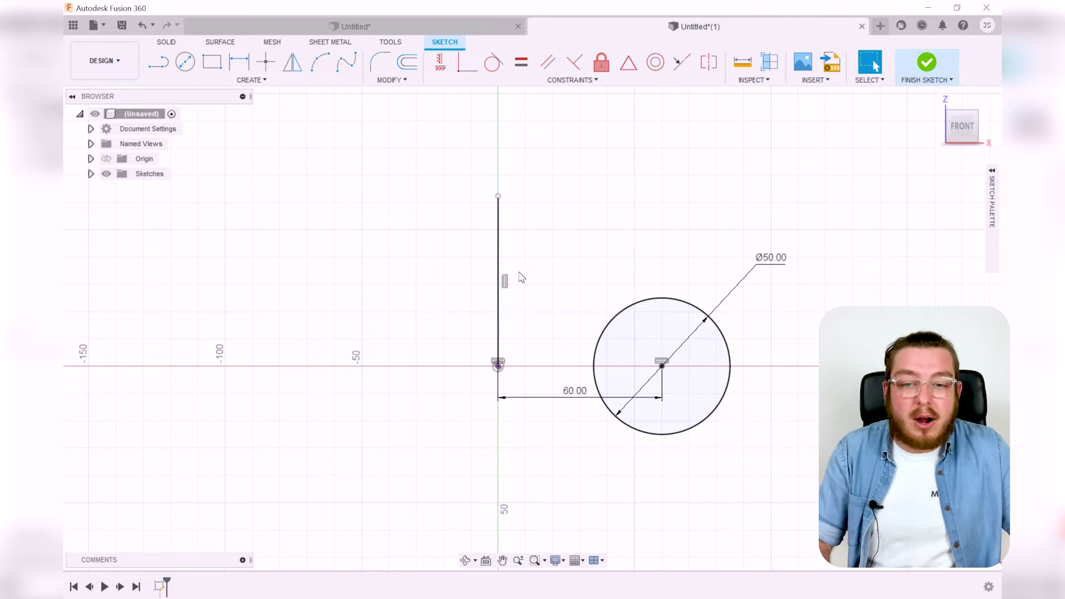
pyautogui.click(926, 63)
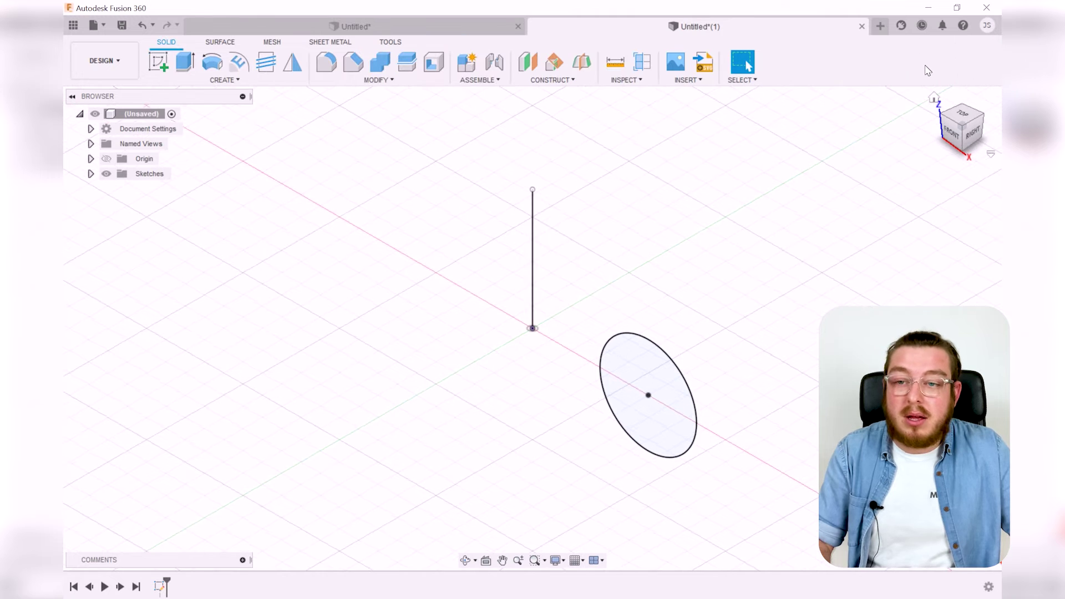
# Step: Revolve the circle profile 360 degrees around the vertical sketch line as a one-sided new body
pyautogui.click(272, 85)
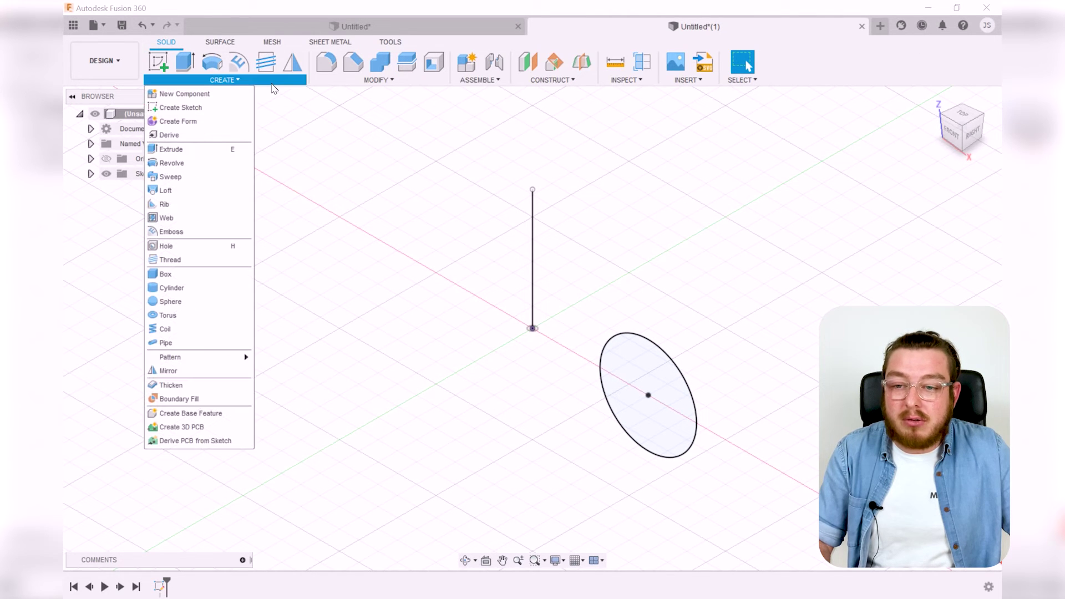
pyautogui.click(199, 165)
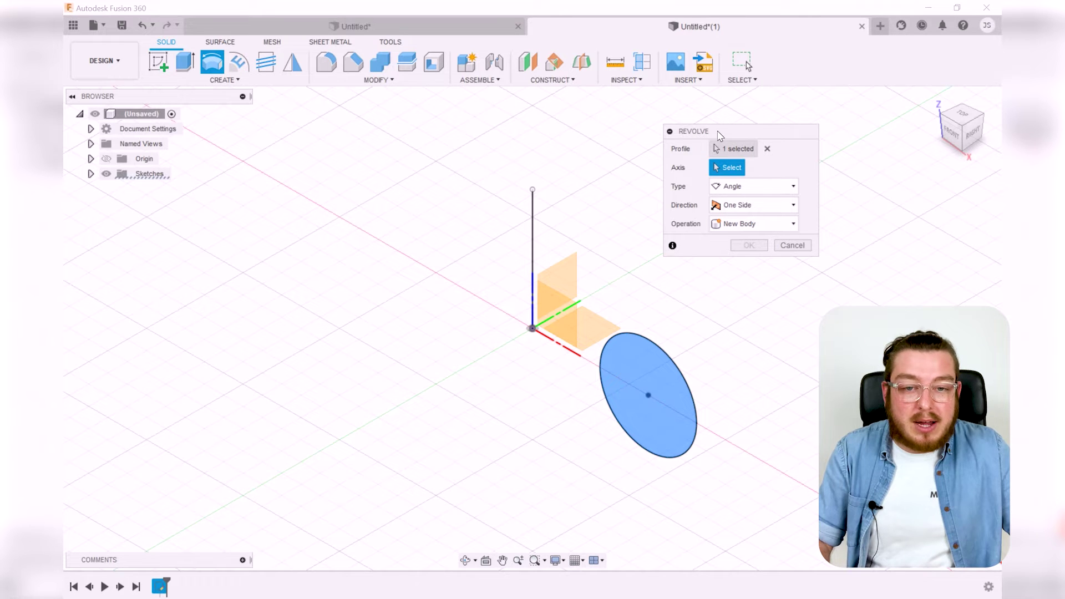
pyautogui.moveTo(713, 134); pyautogui.dragTo(702, 149)
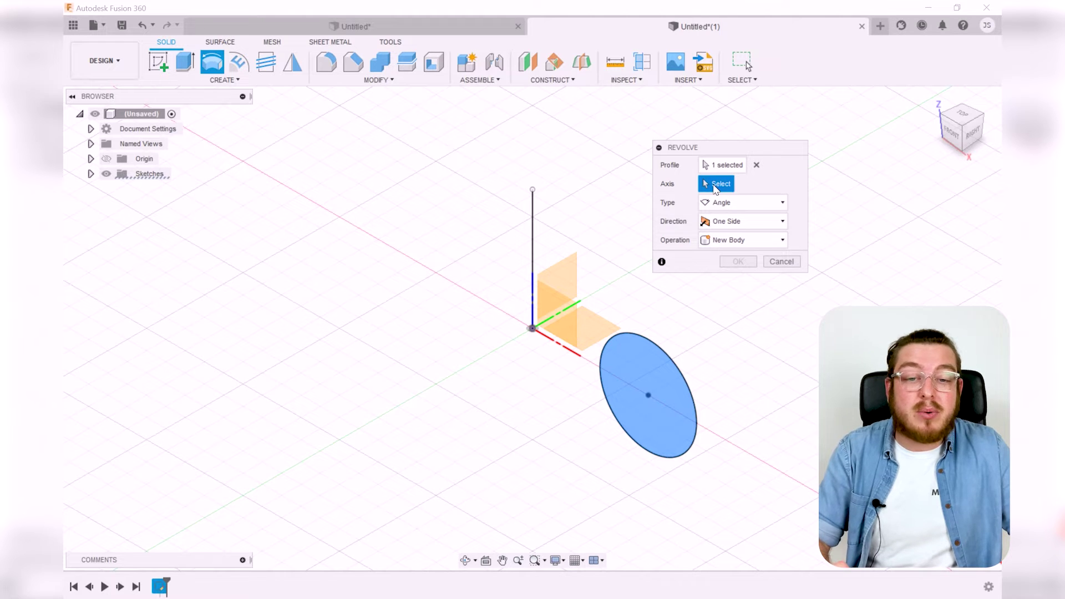
pyautogui.click(533, 215)
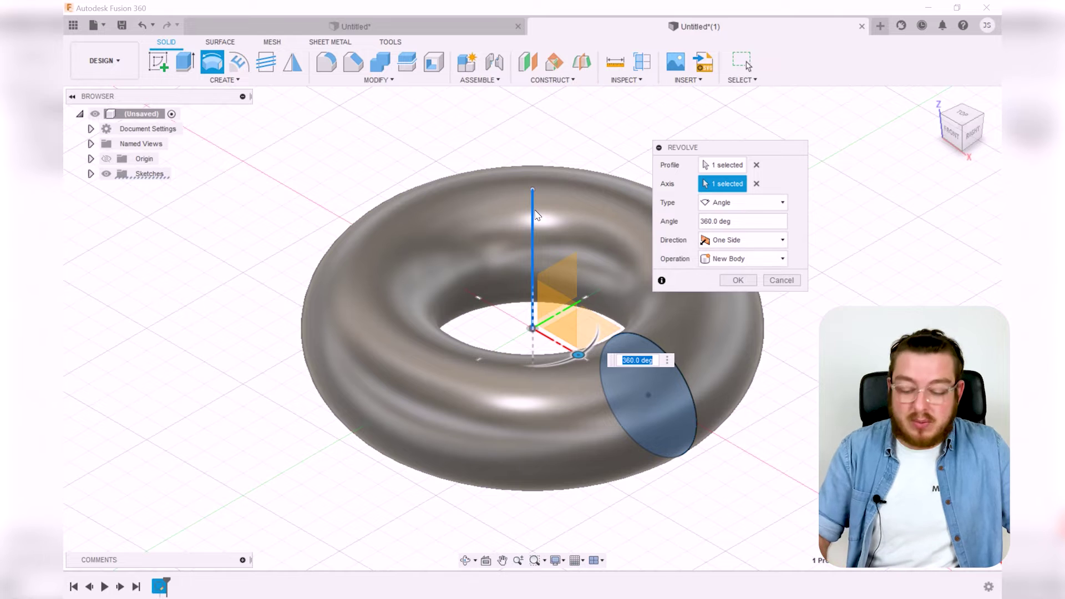
pyautogui.click(738, 280)
pyautogui.moveTo(616, 297)
pyautogui.keyDown('shift'); pyautogui.mouseDown(button='middle')
pyautogui.moveTo(601, 302)
pyautogui.moveTo(649, 229)
pyautogui.moveTo(626, 274)
pyautogui.moveTo(683, 328)
pyautogui.moveTo(669, 294)
pyautogui.moveTo(701, 319)
pyautogui.moveTo(690, 385)
pyautogui.moveTo(619, 260)
pyautogui.mouseUp(button='middle'); pyautogui.keyUp('shift')
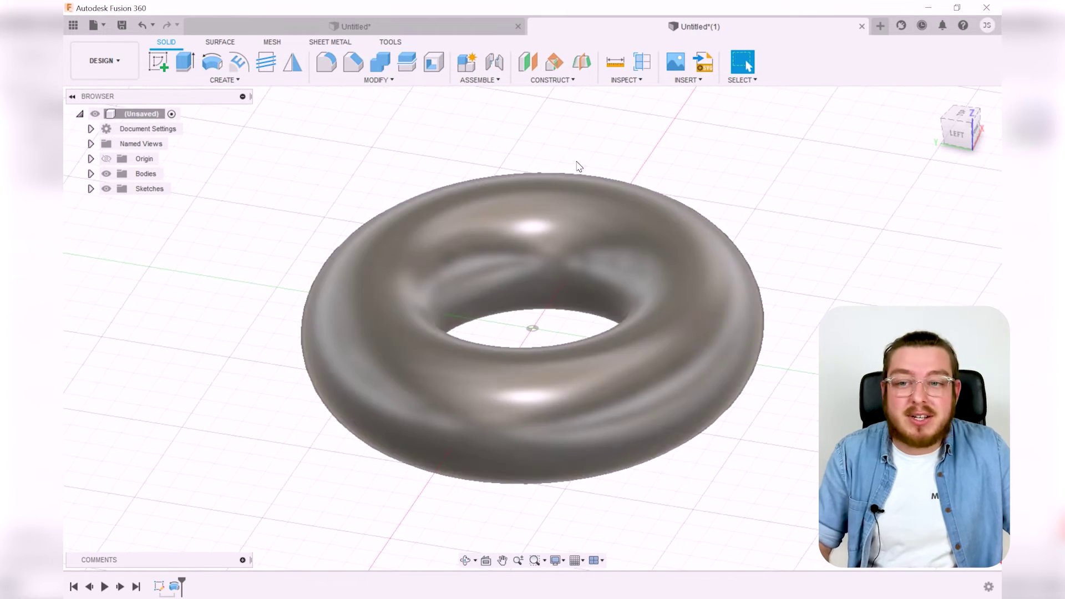
pyautogui.click(244, 84)
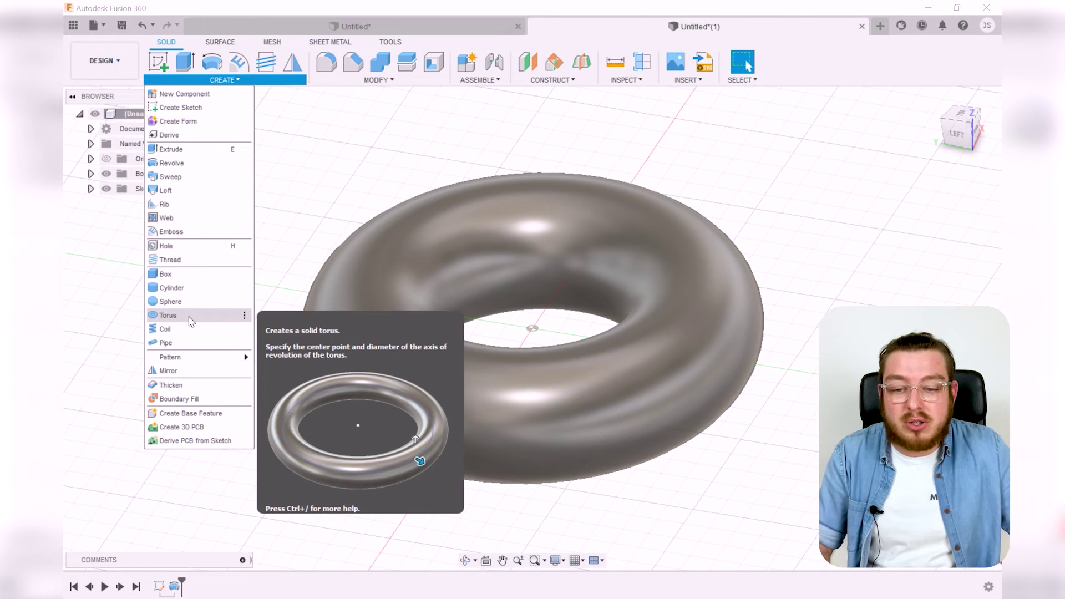
# Step: Delete the revolved ring body from the model
pyautogui.scroll(-3, 580, 267)
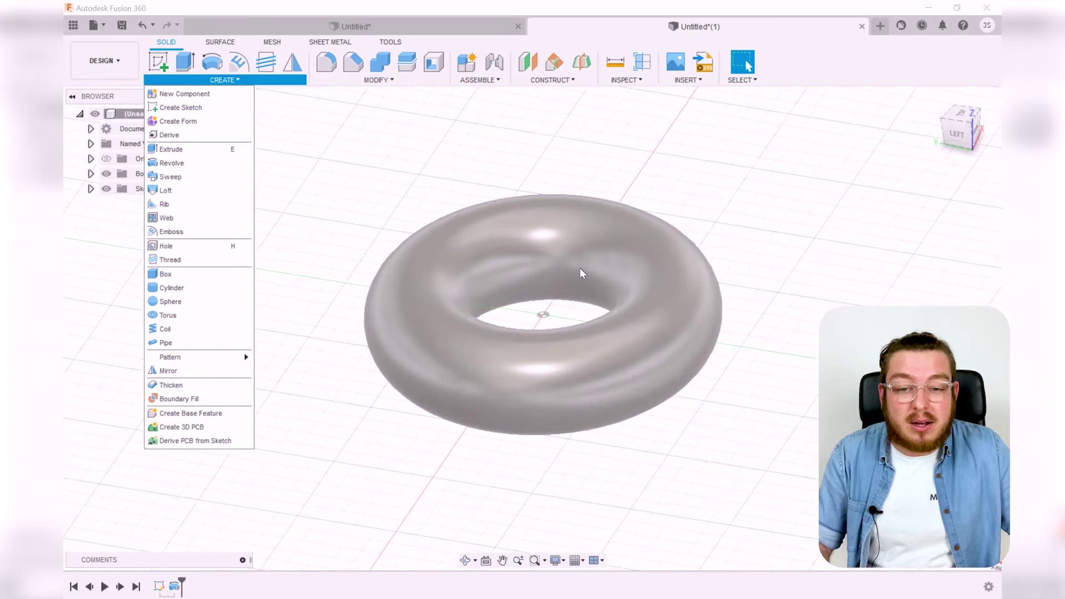
pyautogui.click(564, 250)
pyautogui.press('Delete')
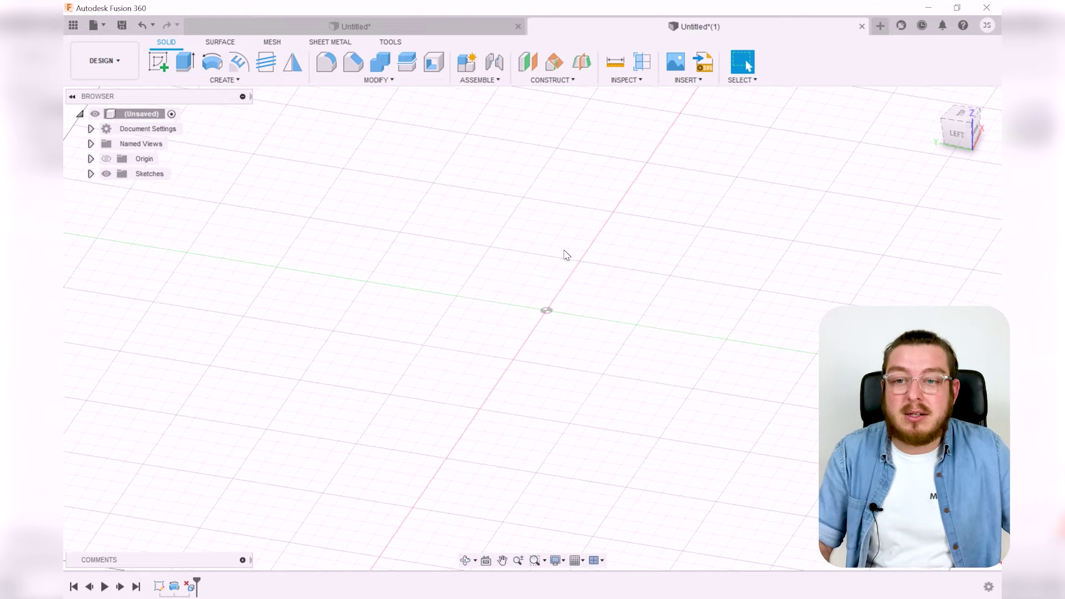
# Step: Place a torus on the horizontal origin plane, centred on the origin, with a 160 mm inner diameter
pyautogui.click(190, 84)
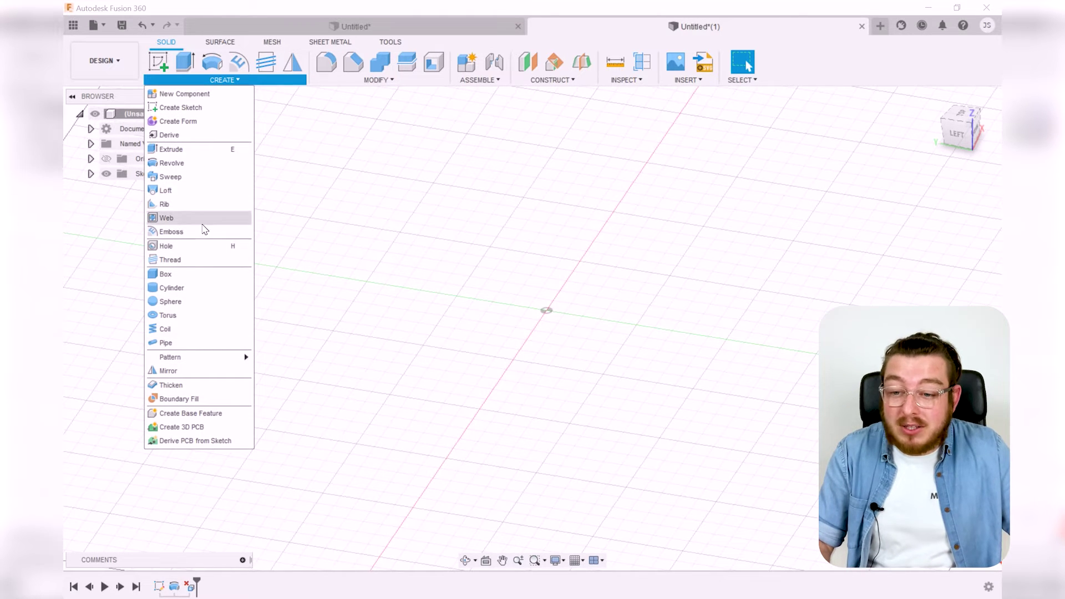
pyautogui.click(181, 319)
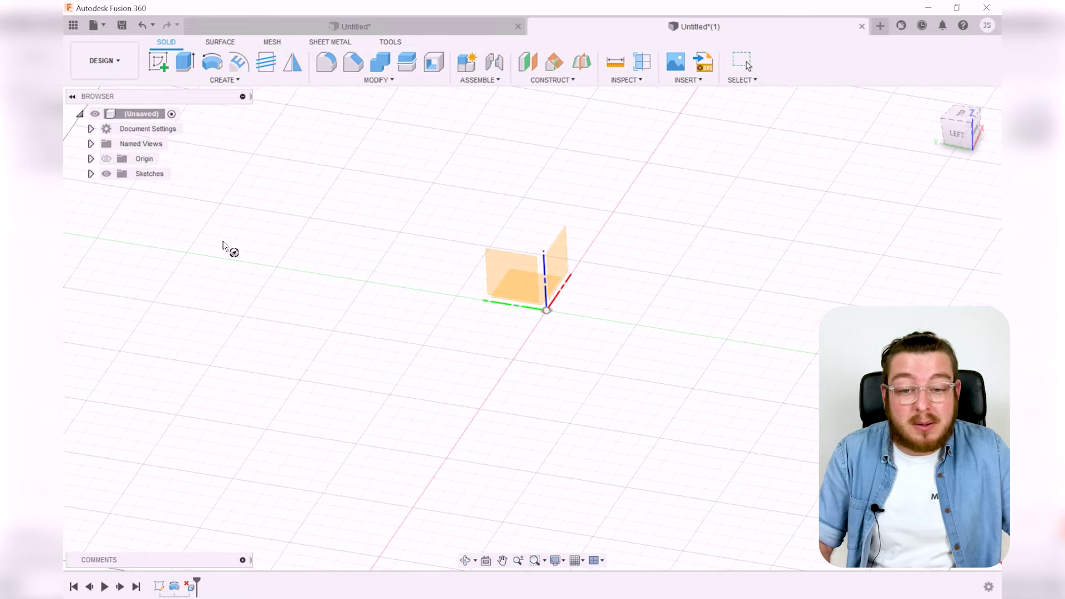
pyautogui.moveTo(498, 206); pyautogui.dragTo(517, 224, button='middle')
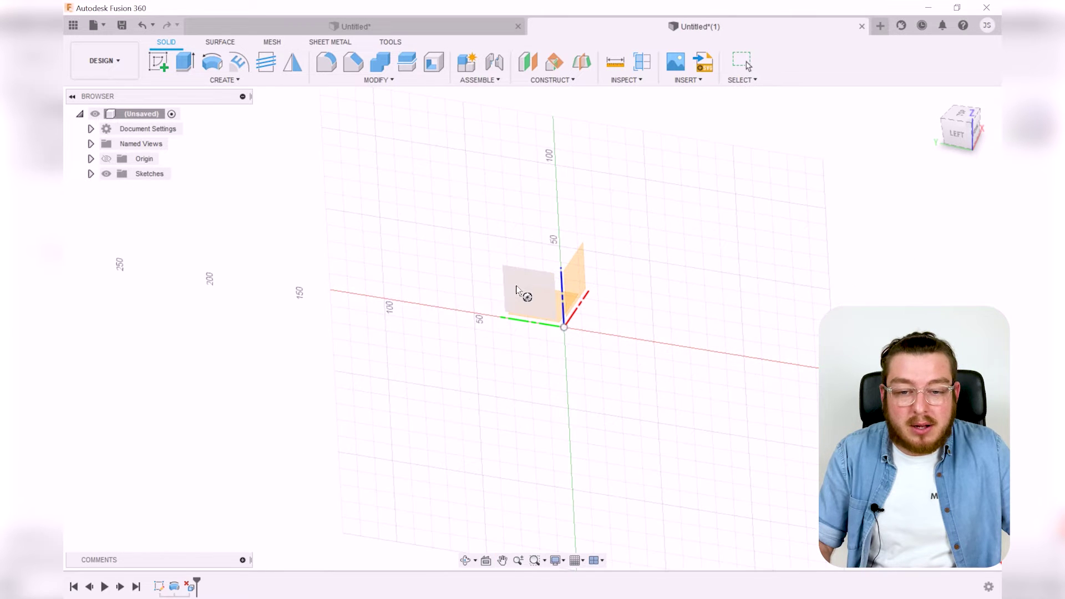
pyautogui.click(538, 294)
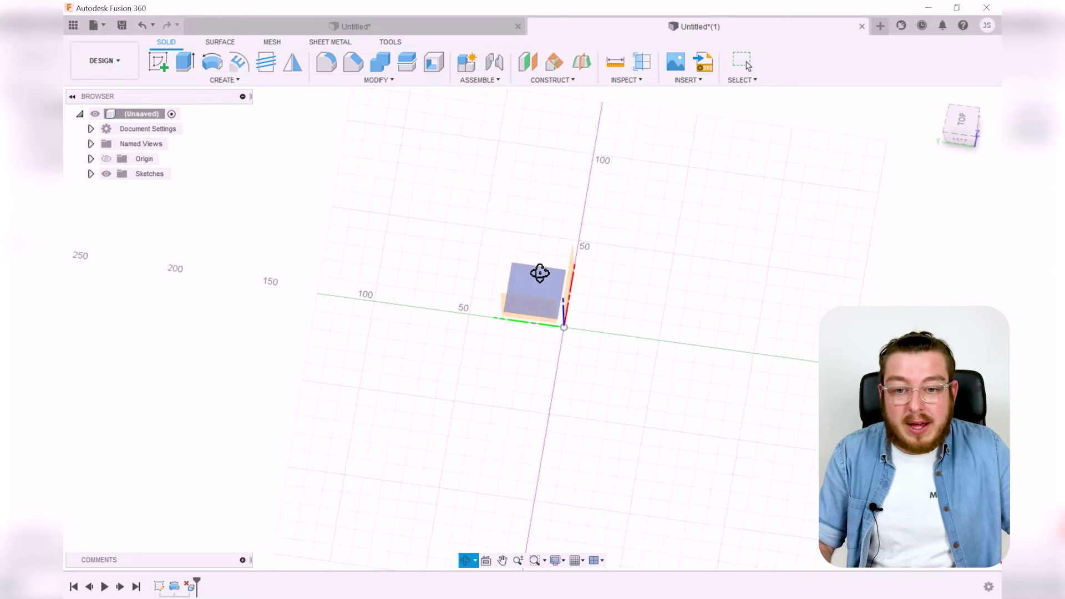
pyautogui.click(564, 327)
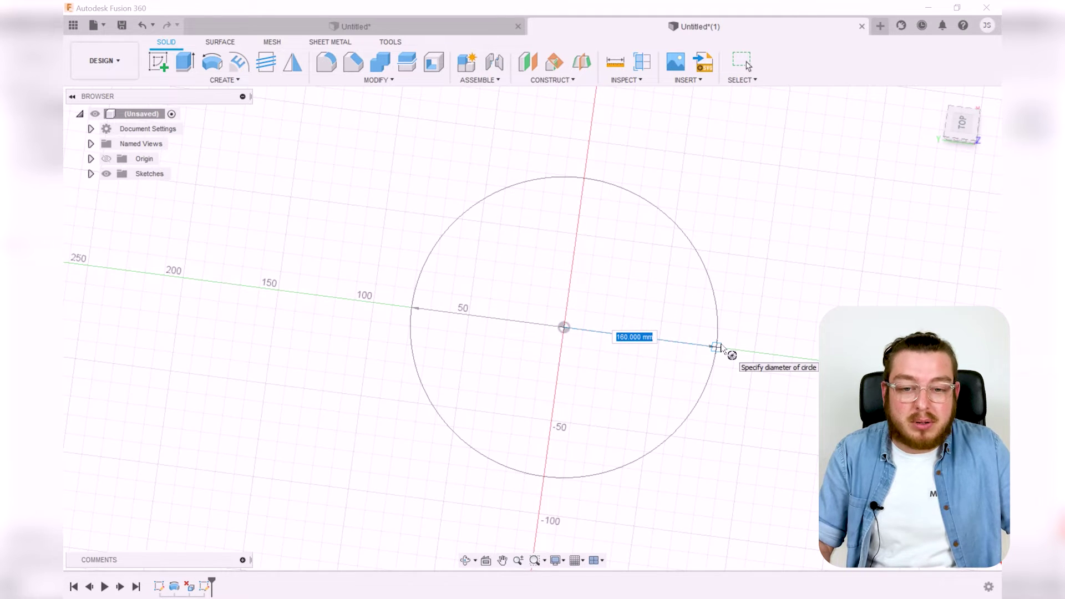
pyautogui.click(720, 344)
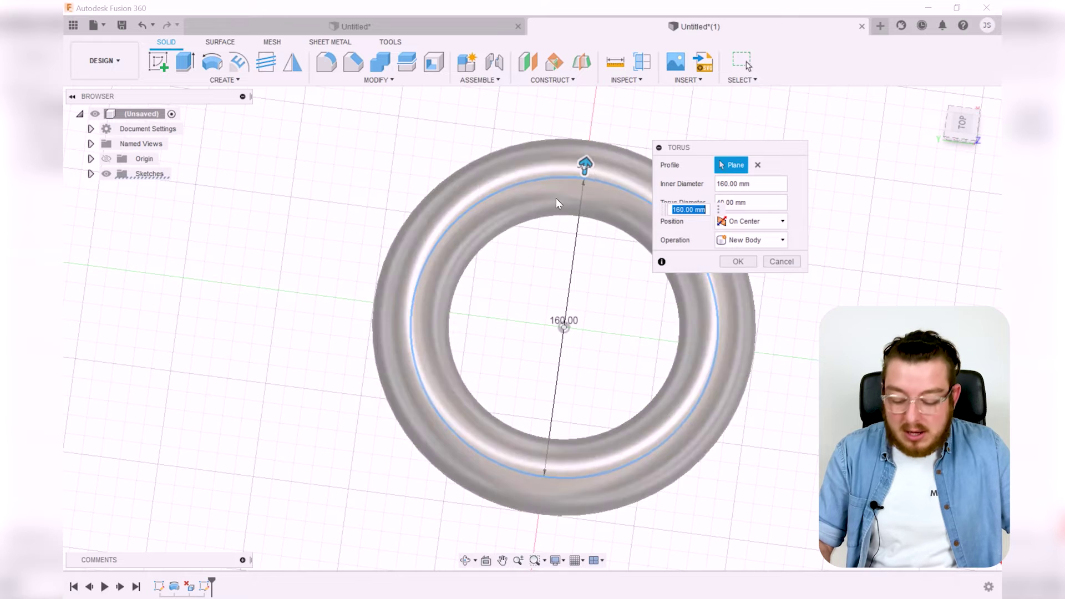
# Step: Reduce the torus to a 110 mm inner diameter and a 30 mm torus diameter and create it as a new body
pyautogui.keyDown('shift'); pyautogui.moveTo(729, 369); pyautogui.dragTo(760, 287, button='middle'); pyautogui.keyUp('shift')
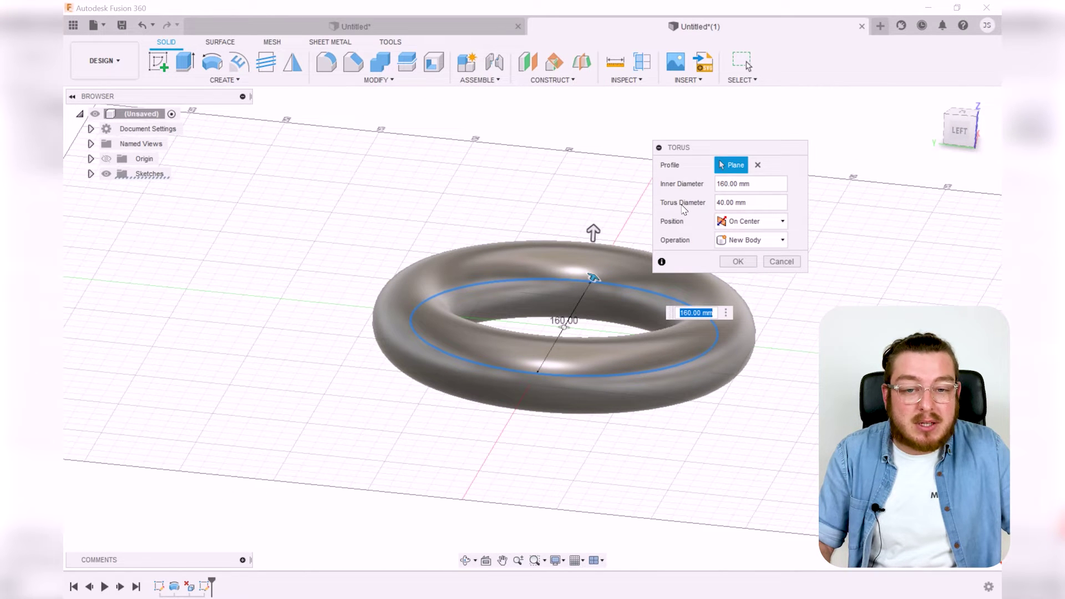
pyautogui.moveTo(594, 232); pyautogui.dragTo(581, 301)
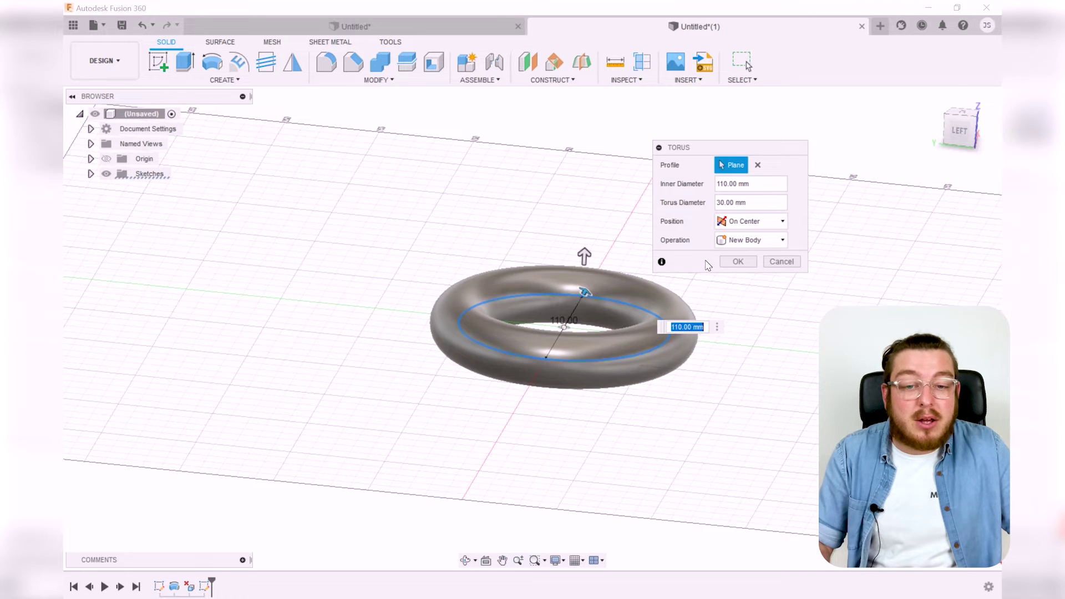
pyautogui.click(738, 261)
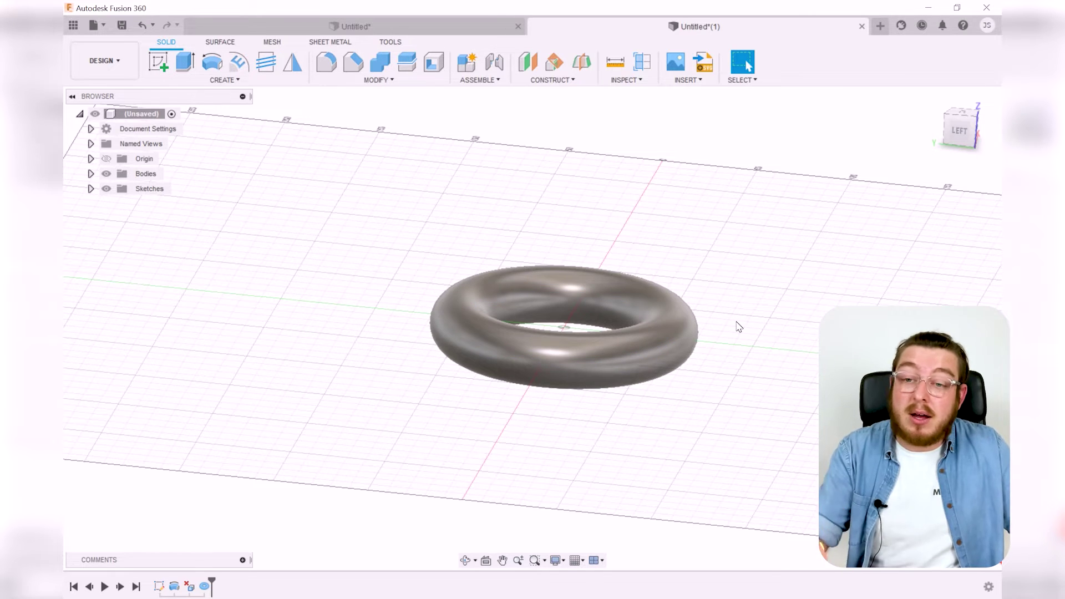
pyautogui.click(225, 80)
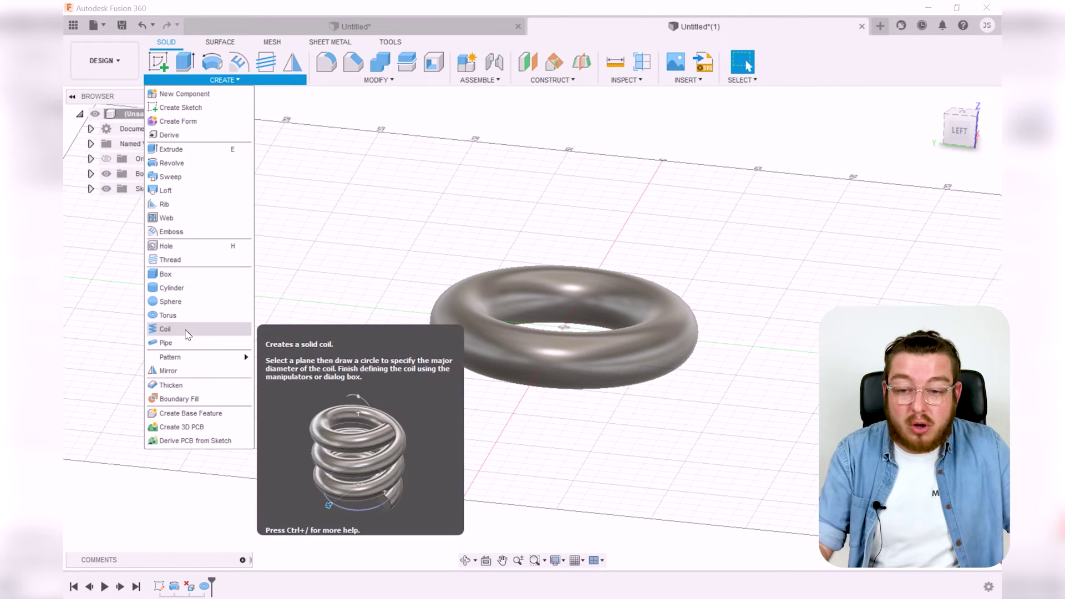
pyautogui.click(438, 189)
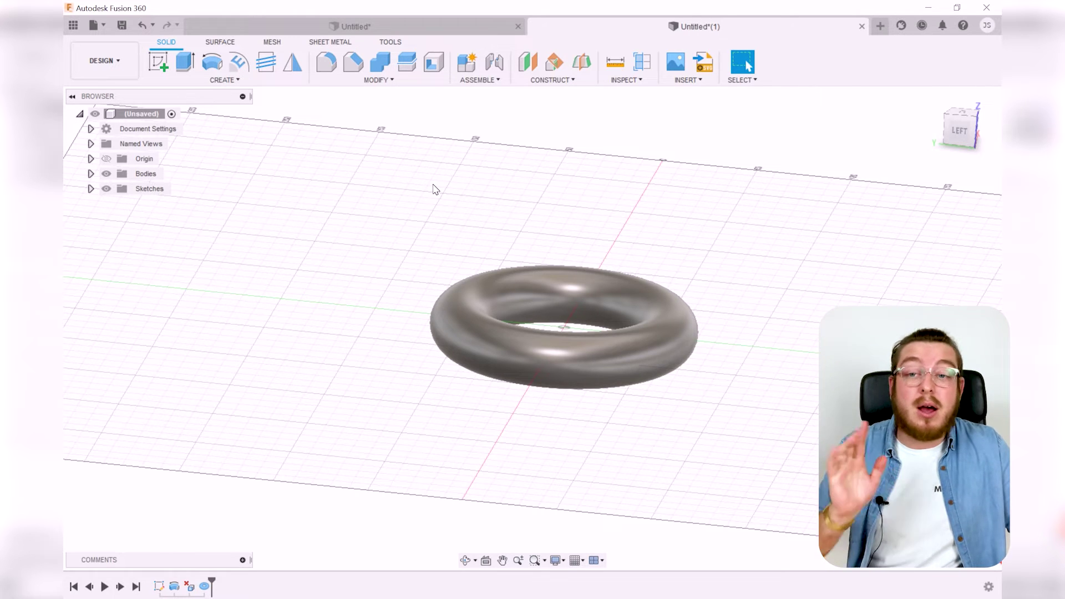
# Step: Delete the torus body
pyautogui.click(487, 297)
pyautogui.press('Delete')
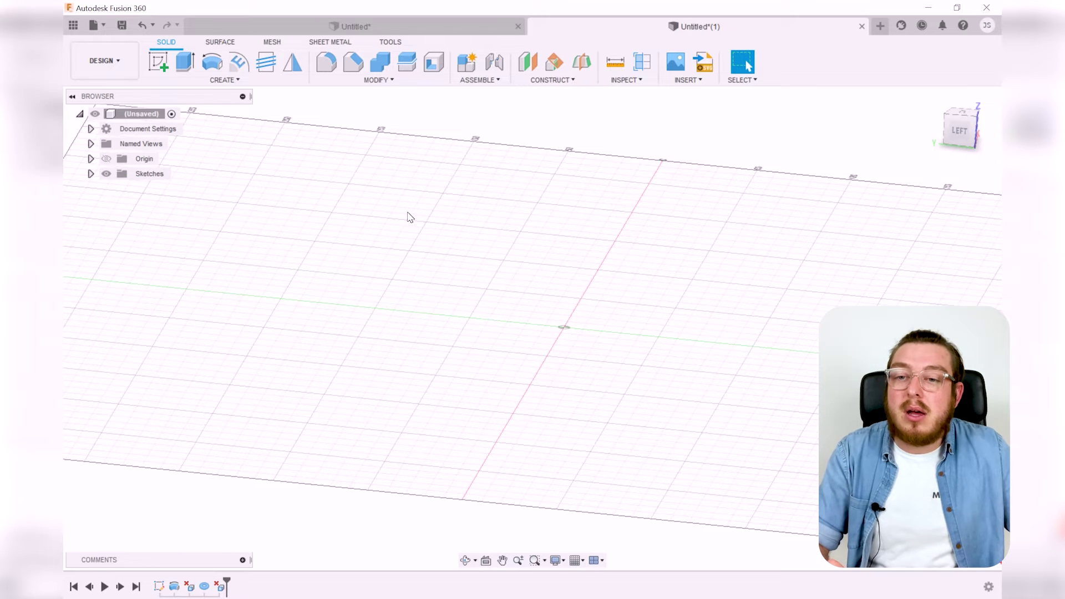
pyautogui.click(225, 80)
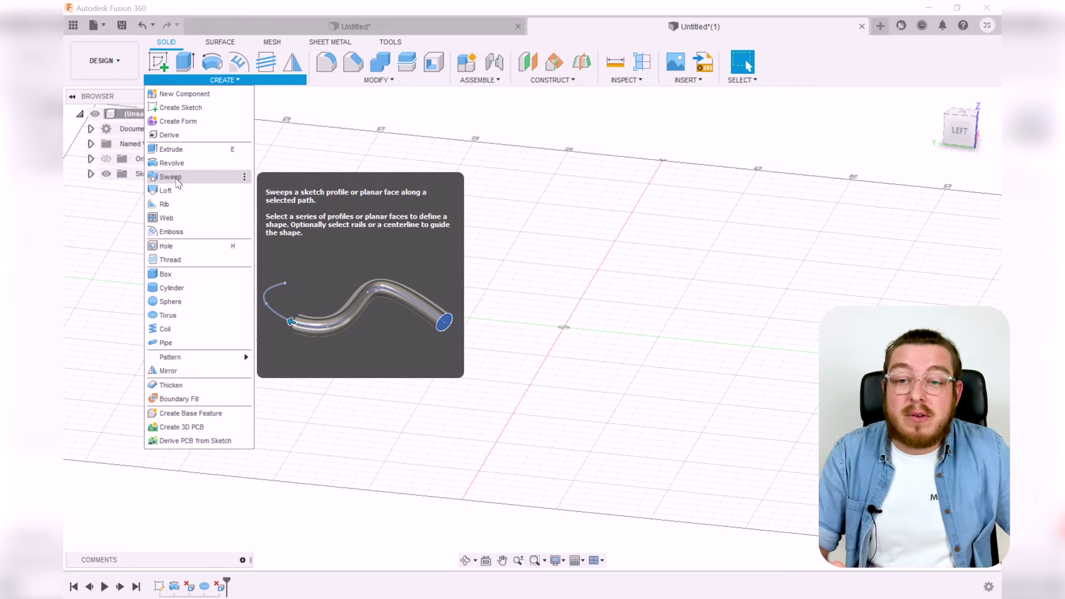
pyautogui.click(326, 146)
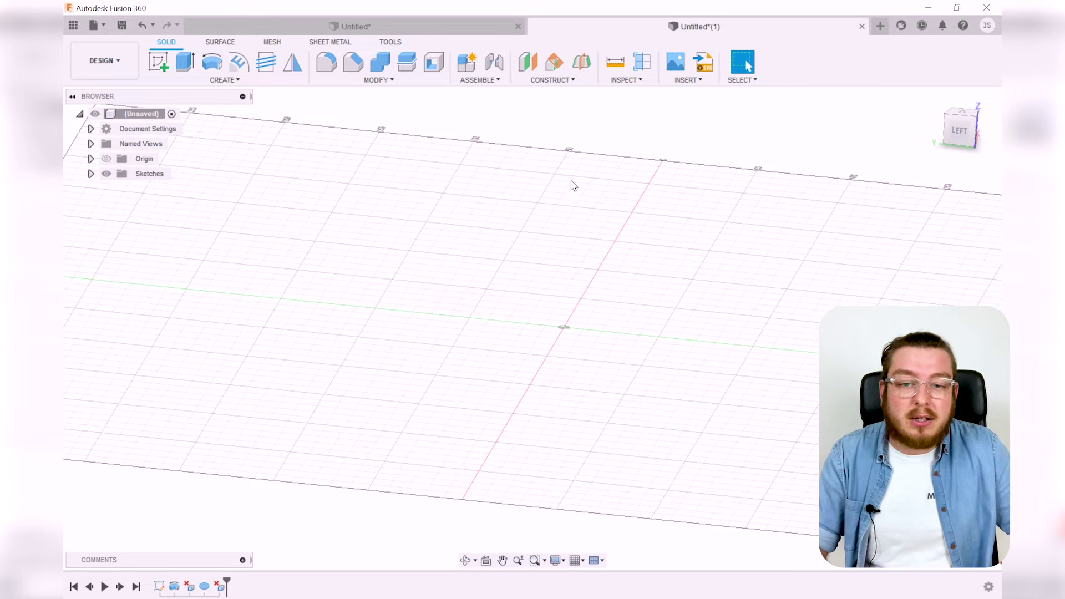
# Step: Start a new sketch on the horizontal XY origin plane
pyautogui.click(158, 61)
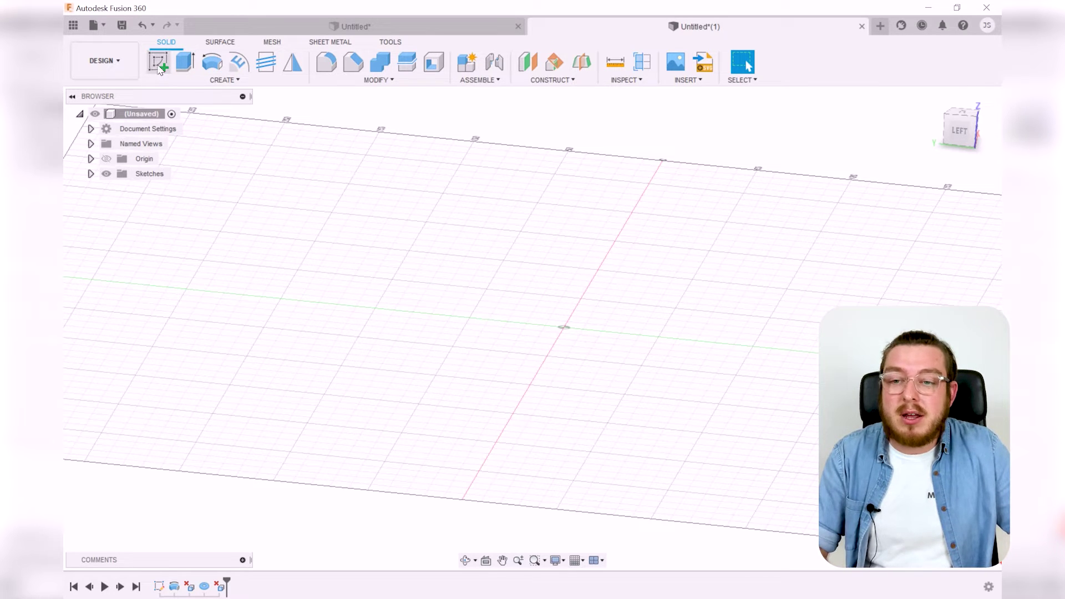
pyautogui.keyDown('shift'); pyautogui.moveTo(468, 193); pyautogui.dragTo(465, 256, button='middle'); pyautogui.keyUp('shift')
pyautogui.click(537, 276)
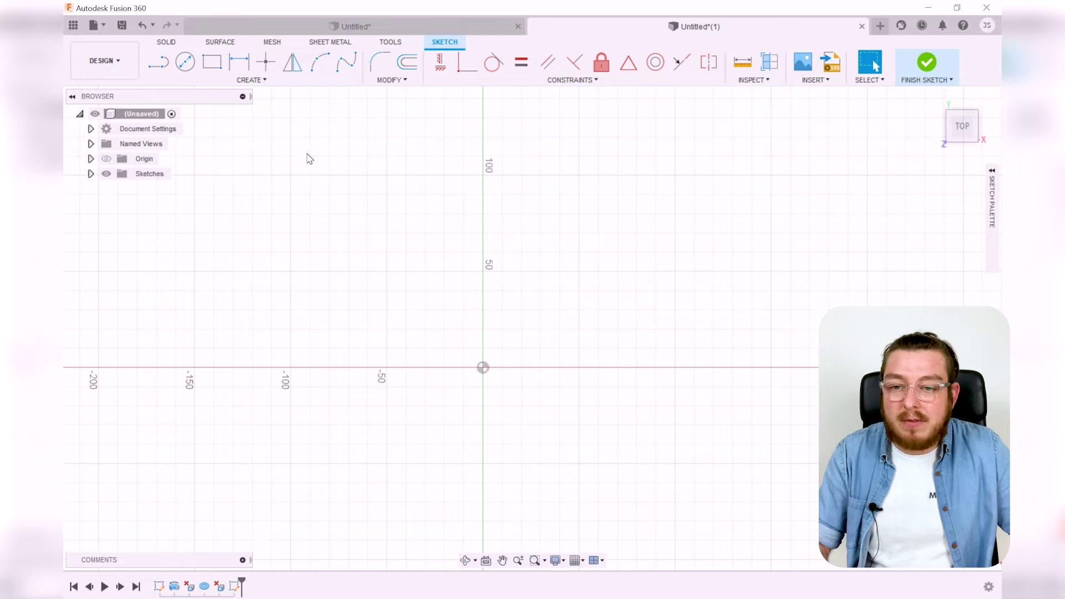
# Step: Draw an open, wavy five-point Fit Point Spline from the origin, extending about 225 mm along X with two crests
pyautogui.click(269, 82)
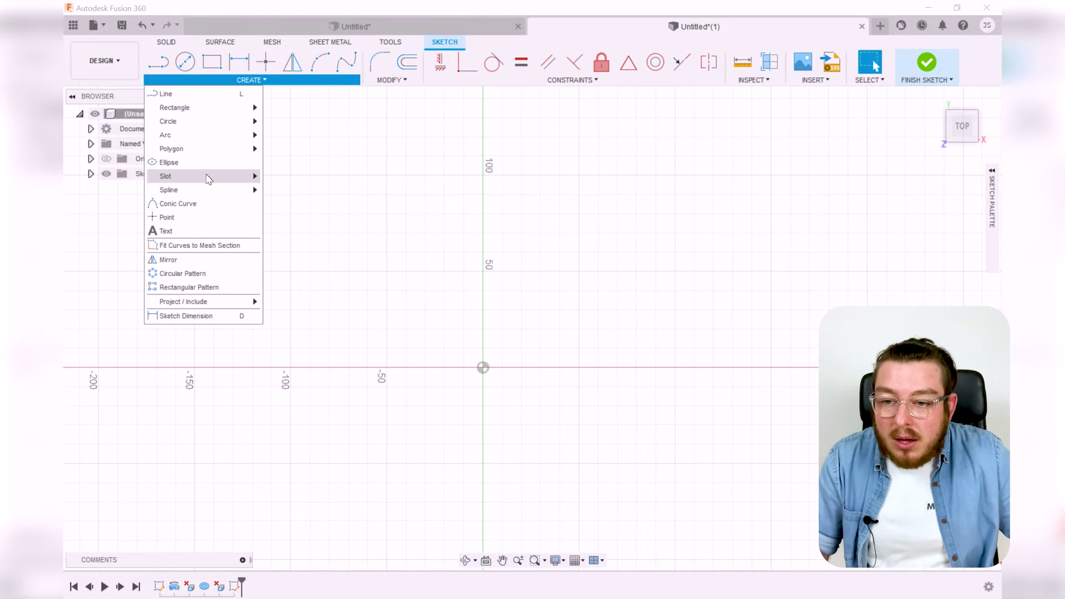
pyautogui.moveTo(183, 194)
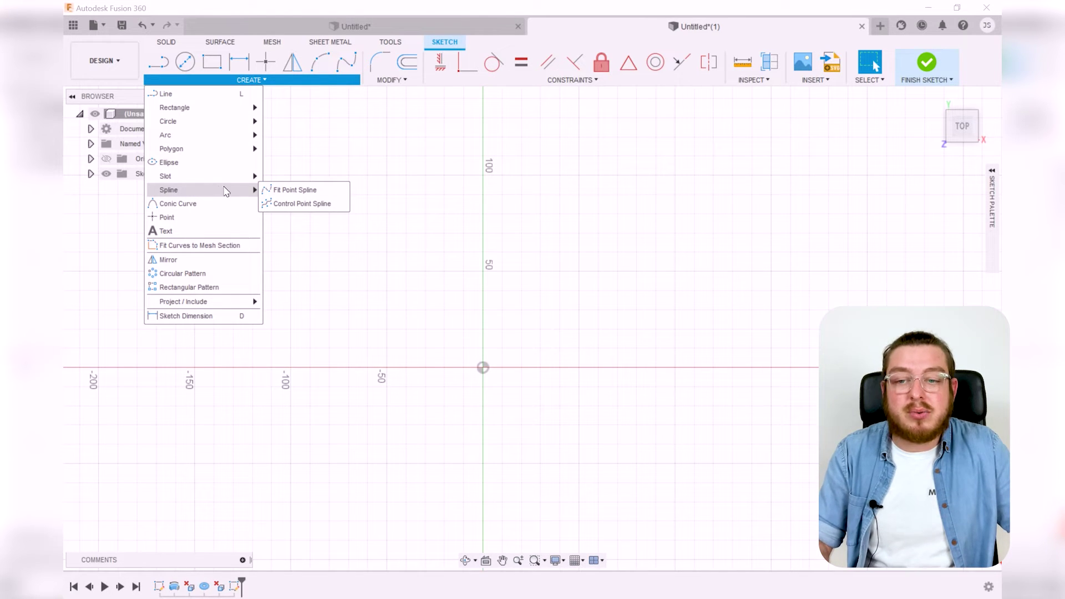
pyautogui.click(305, 196)
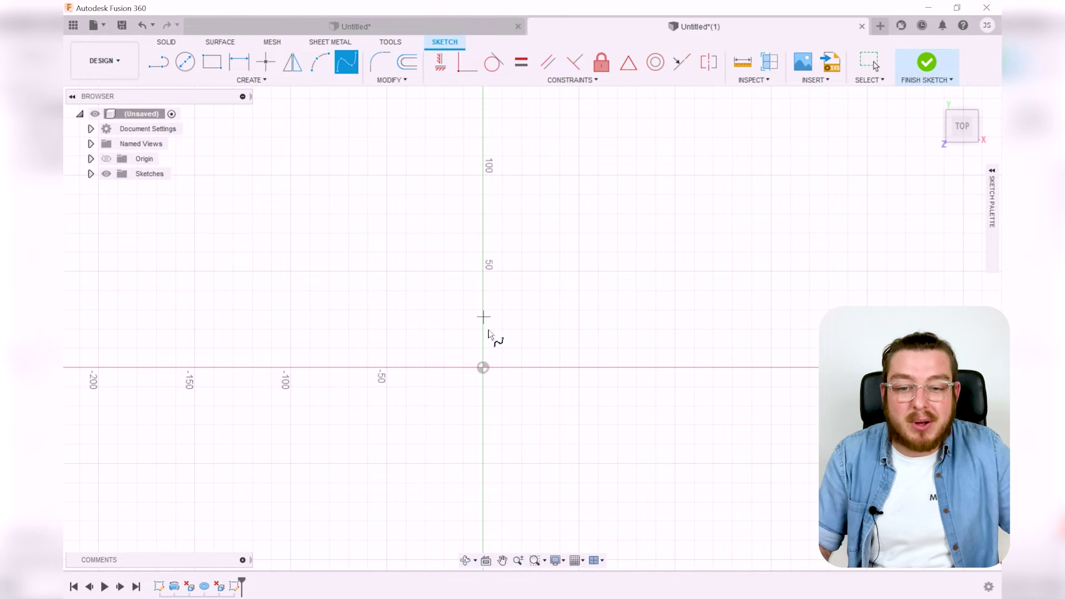
pyautogui.click(443, 367)
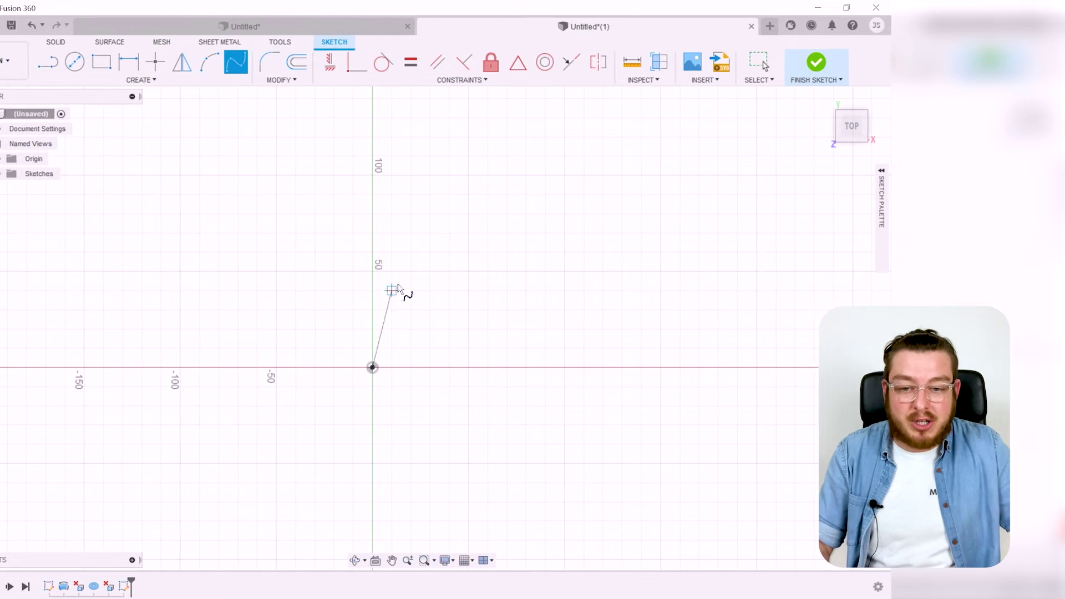
pyautogui.click(572, 238)
pyautogui.click(582, 329)
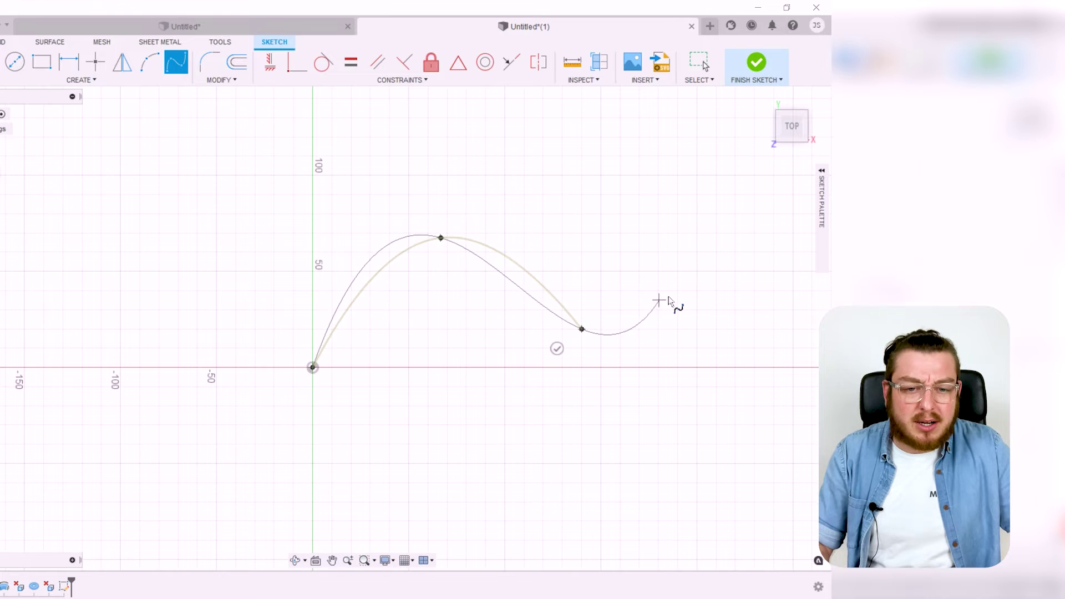
pyautogui.click(717, 194)
pyautogui.click(745, 339)
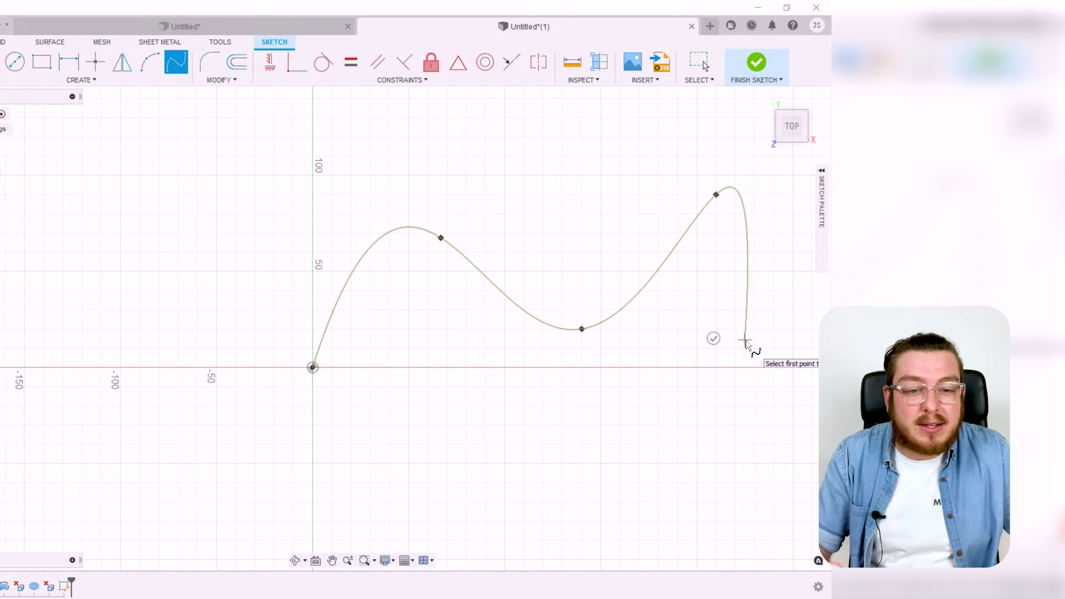
pyautogui.click(719, 344)
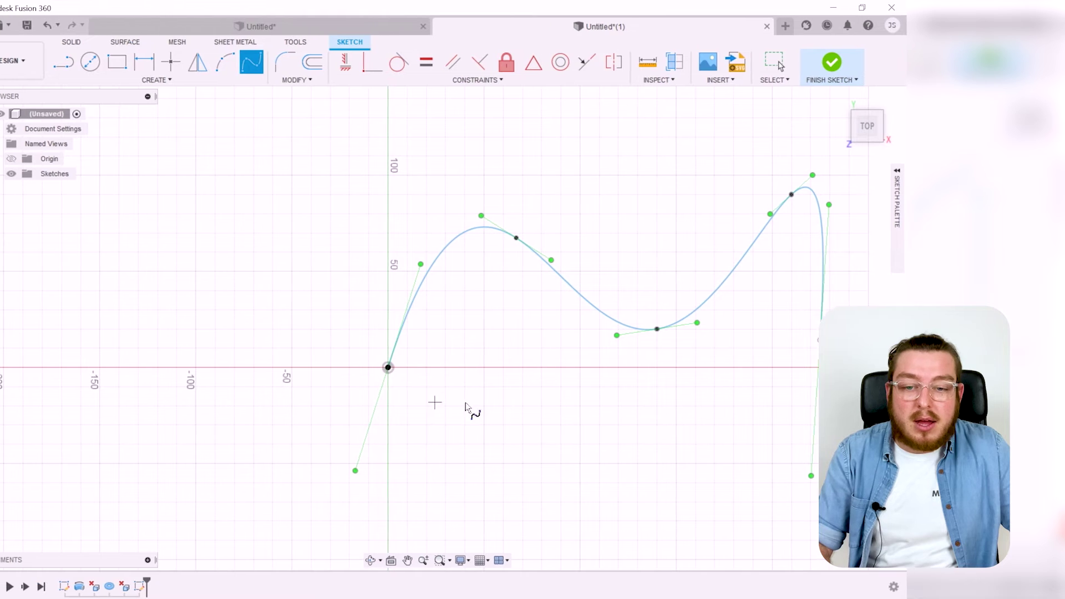
pyautogui.press('Escape')
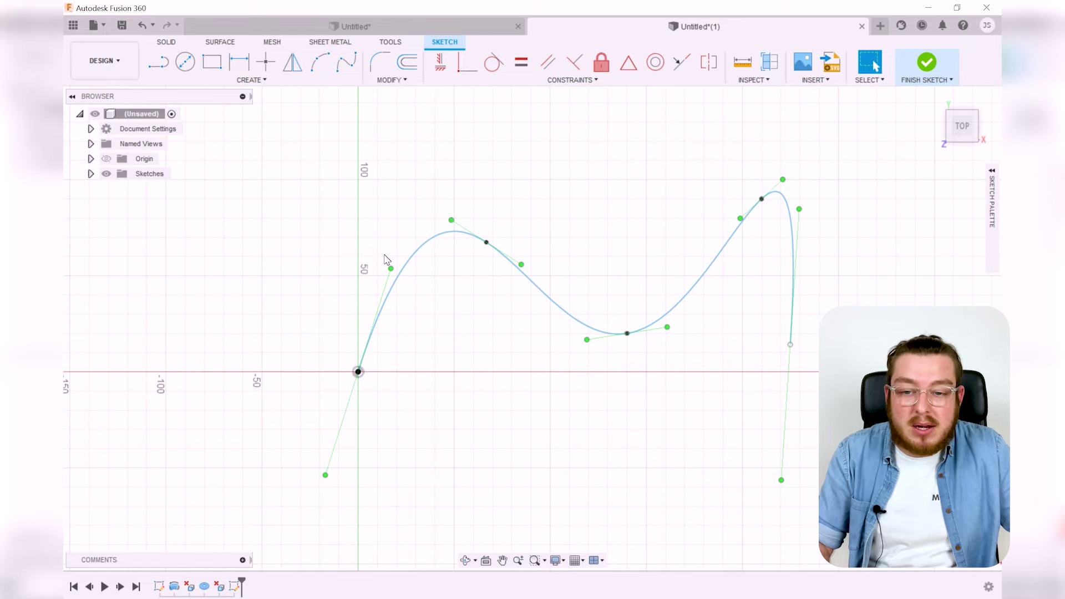
# Step: Reshape the spline by shortening its start tangent handle and moving its fourth and third fit points, and finish the sketch
pyautogui.moveTo(332, 476)
pyautogui.mouseDown()
pyautogui.moveTo(378, 421)
pyautogui.moveTo(359, 392)
pyautogui.moveTo(297, 457)
pyautogui.moveTo(224, 468)
pyautogui.moveTo(209, 377)
pyautogui.moveTo(326, 451)
pyautogui.moveTo(506, 389)
pyautogui.moveTo(434, 469)
pyautogui.moveTo(344, 438)
pyautogui.moveTo(324, 473)
pyautogui.moveTo(336, 481)
pyautogui.moveTo(332, 460)
pyautogui.mouseUp()
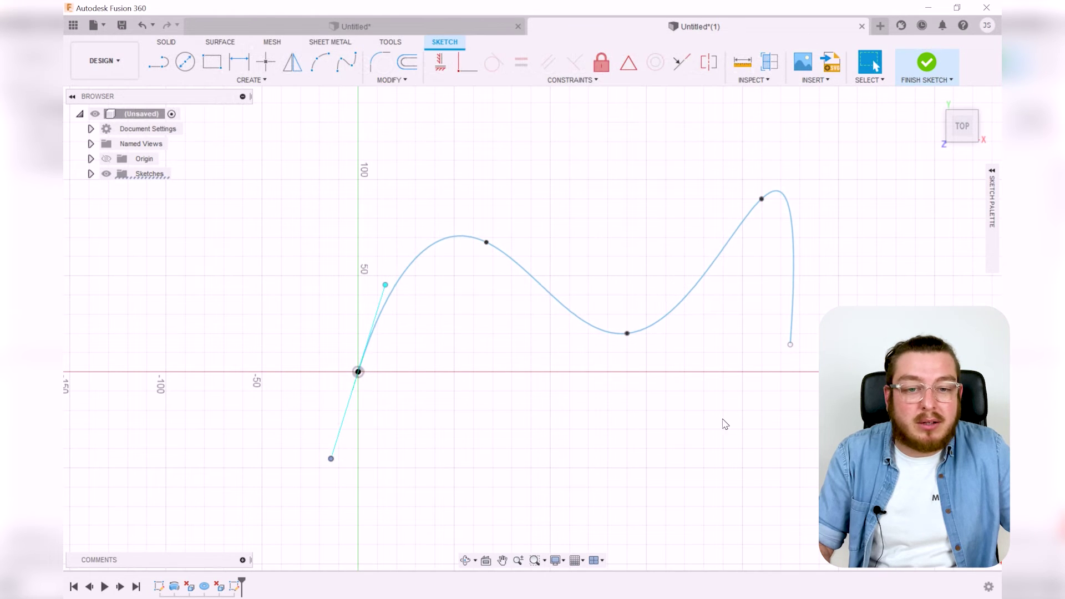
pyautogui.moveTo(762, 199); pyautogui.dragTo(675, 174)
pyautogui.moveTo(627, 334)
pyautogui.mouseDown()
pyautogui.moveTo(500, 425)
pyautogui.moveTo(647, 314)
pyautogui.moveTo(620, 315)
pyautogui.mouseUp()
pyautogui.press('Escape')
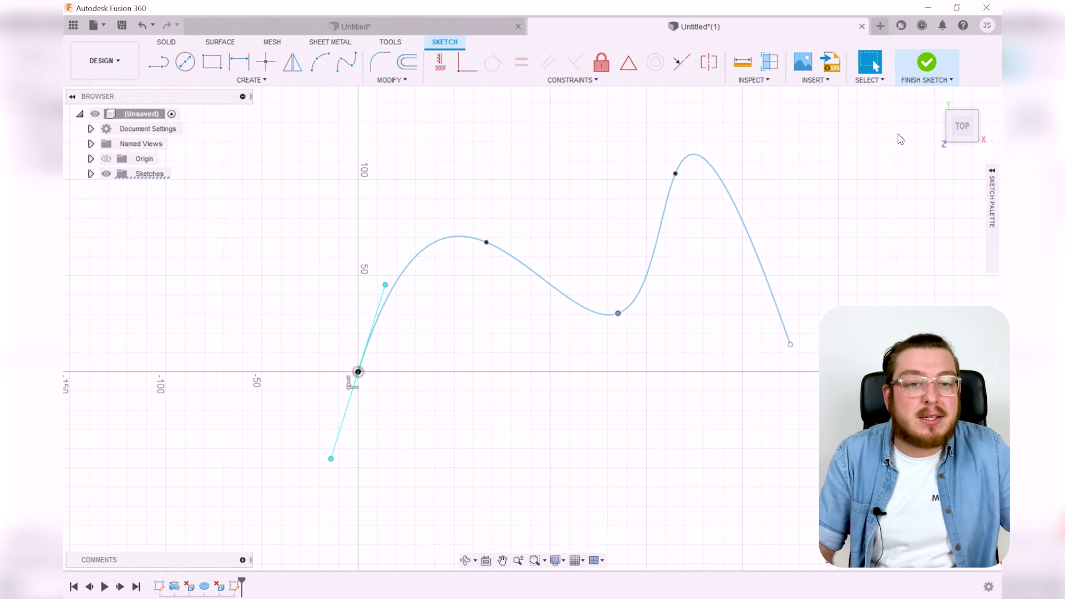
pyautogui.click(926, 62)
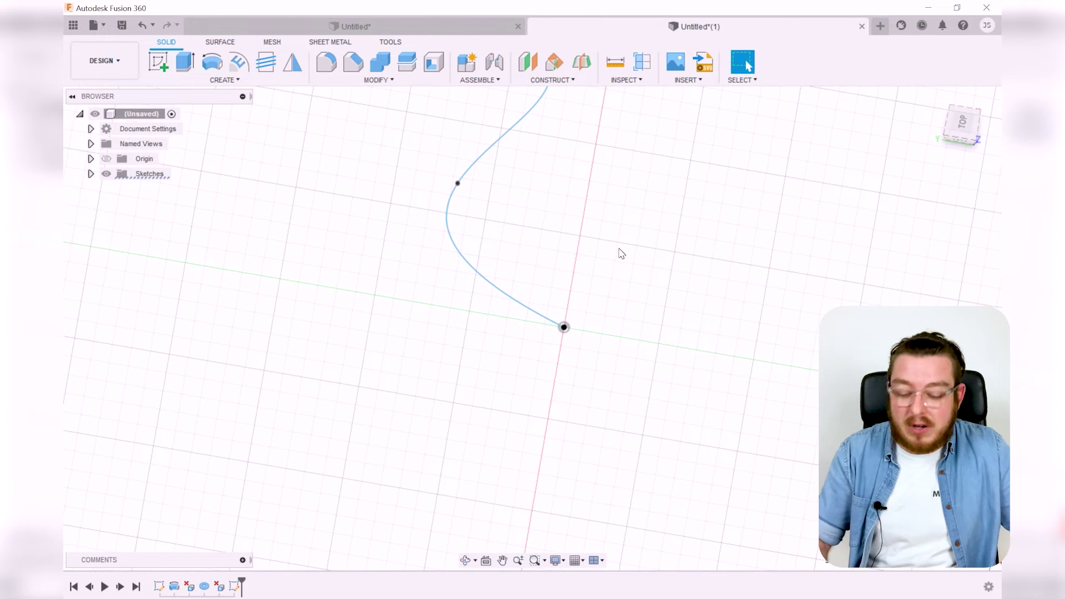
# Step: Create a second sketch on the same horizontal plane and finish it without drawing any geometry
pyautogui.keyDown('shift'); pyautogui.moveTo(633, 346); pyautogui.dragTo(537, 364, button='middle'); pyautogui.keyUp('shift')
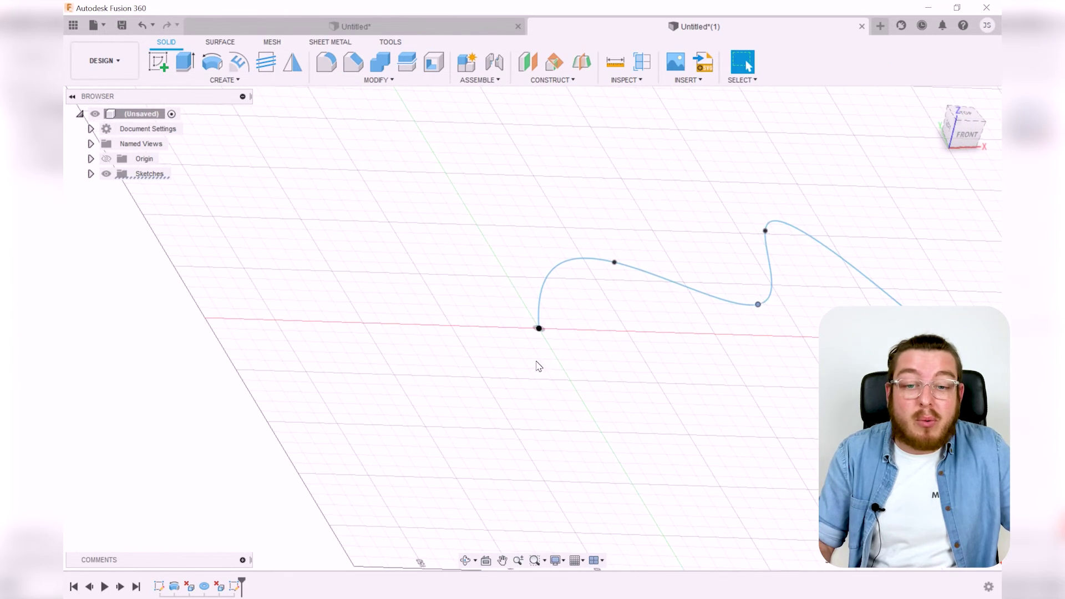
pyautogui.click(159, 64)
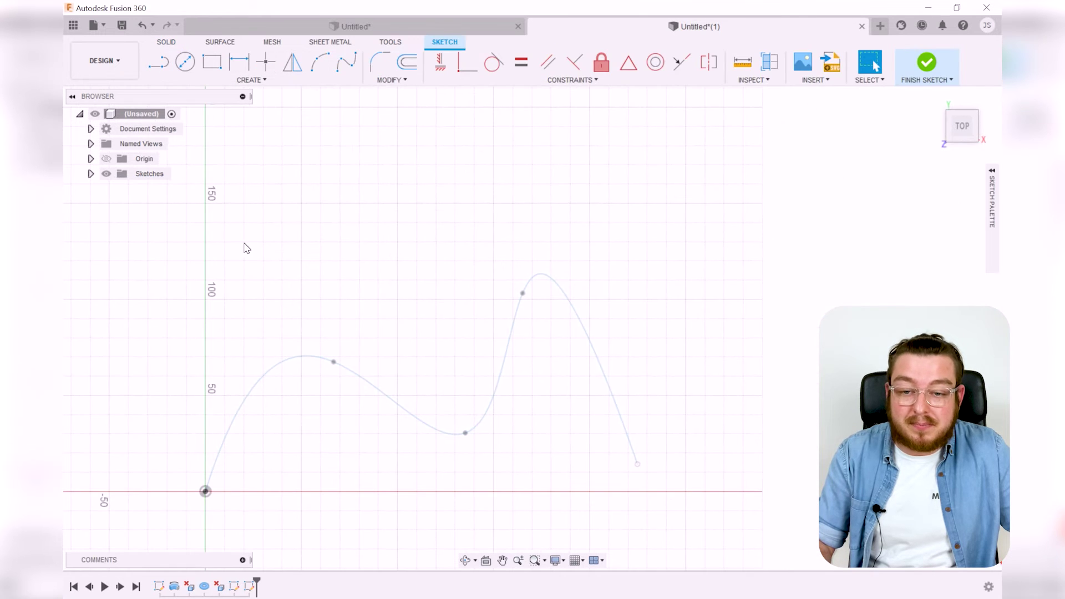
pyautogui.click(926, 62)
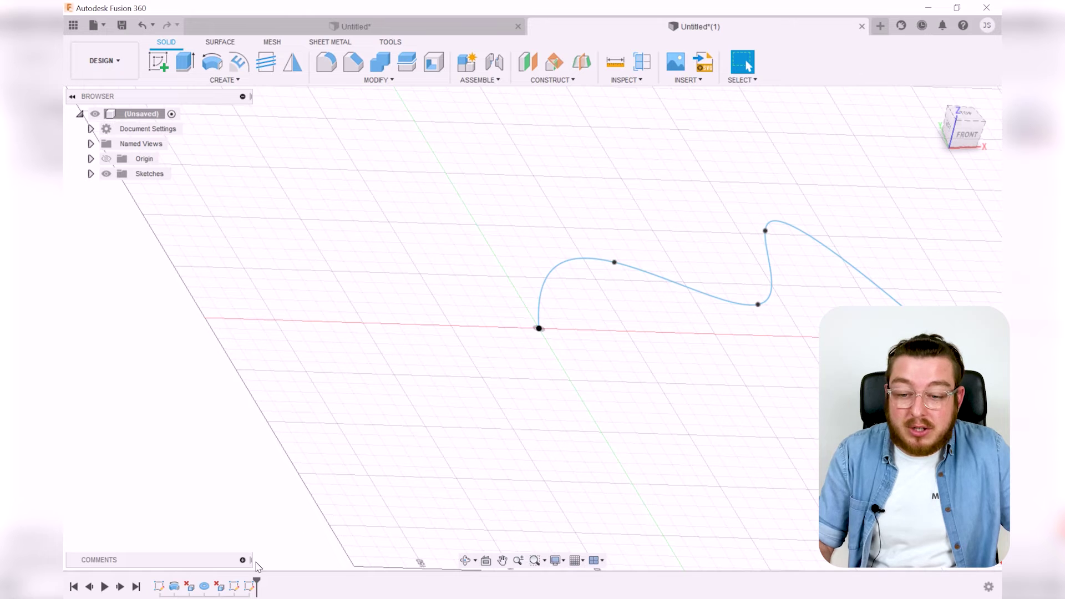
# Step: Delete the empty sketch at the end of the timeline, keeping the spline sketch
pyautogui.click(235, 588)
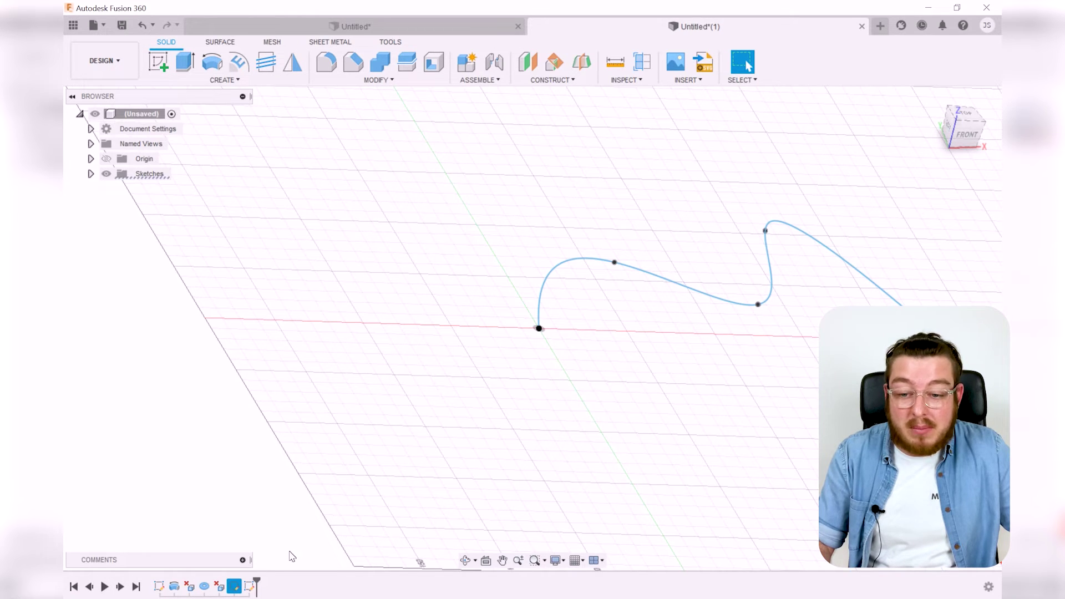
pyautogui.click(249, 588)
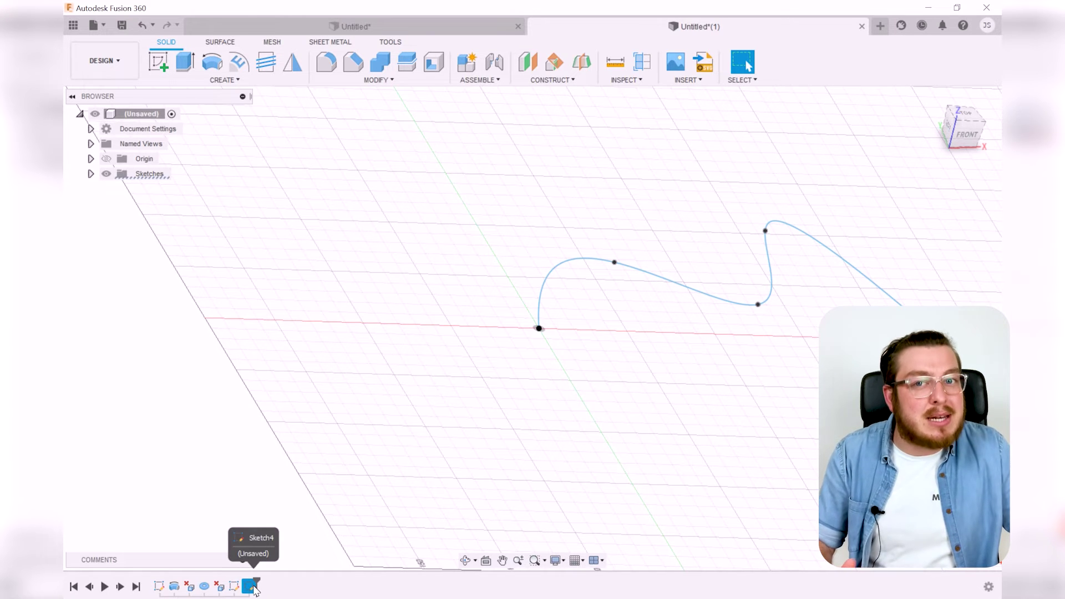
pyautogui.rightClick(252, 588)
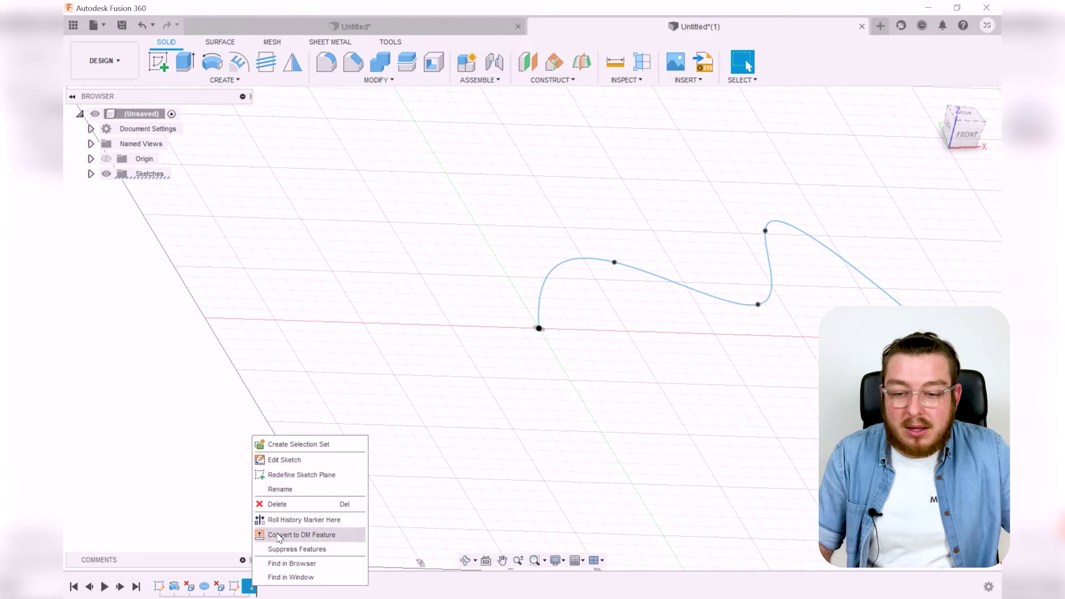
pyautogui.click(278, 504)
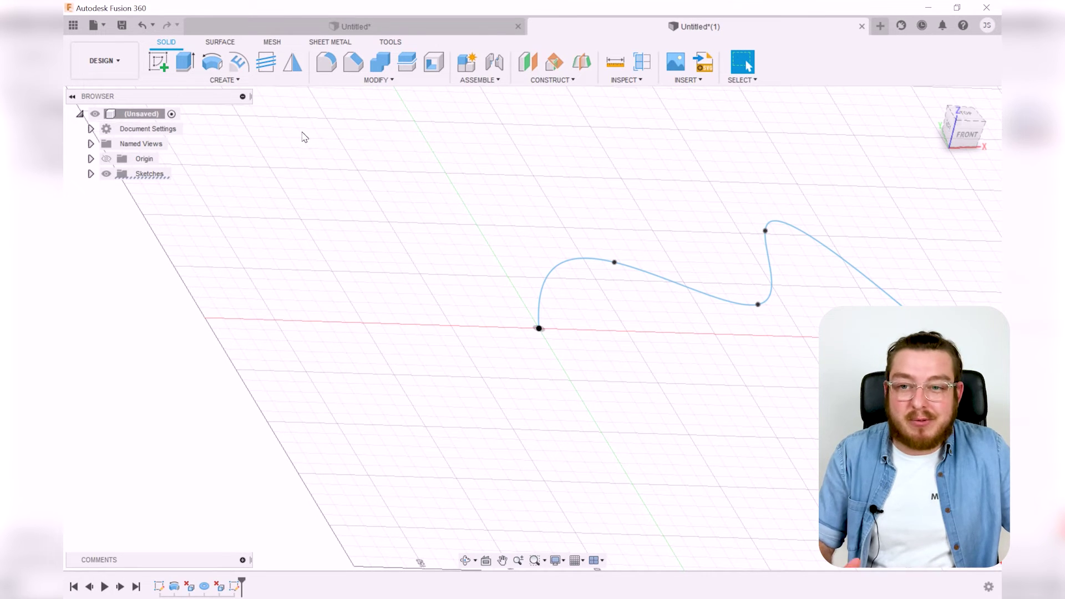
# Step: Create a sketch on the vertical XZ origin plane with a 20 mm diameter circle centred on the origin, and finish the sketch
pyautogui.click(159, 62)
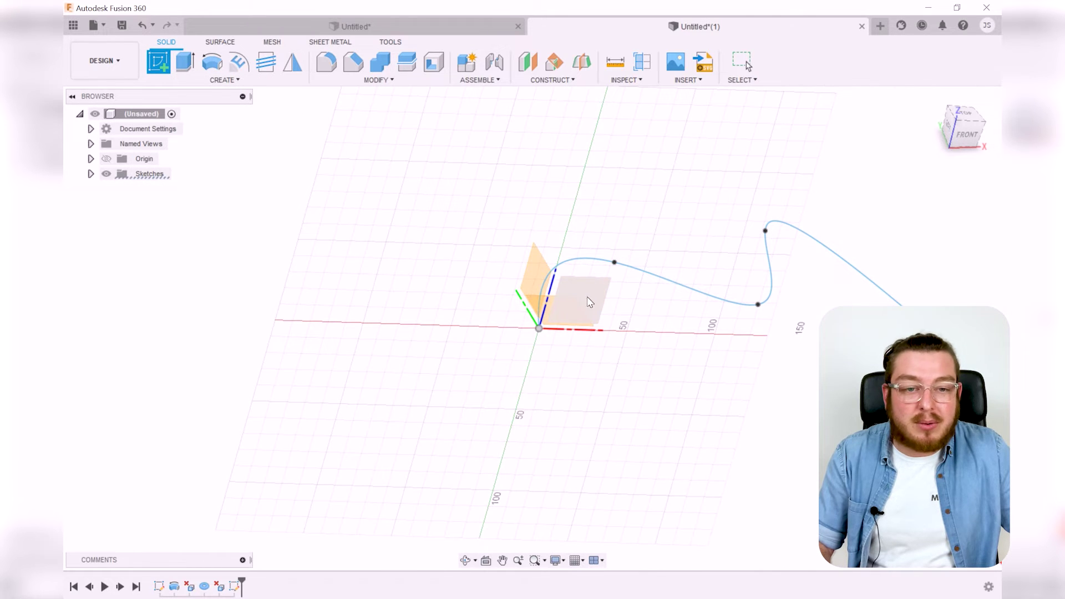
pyautogui.click(589, 315)
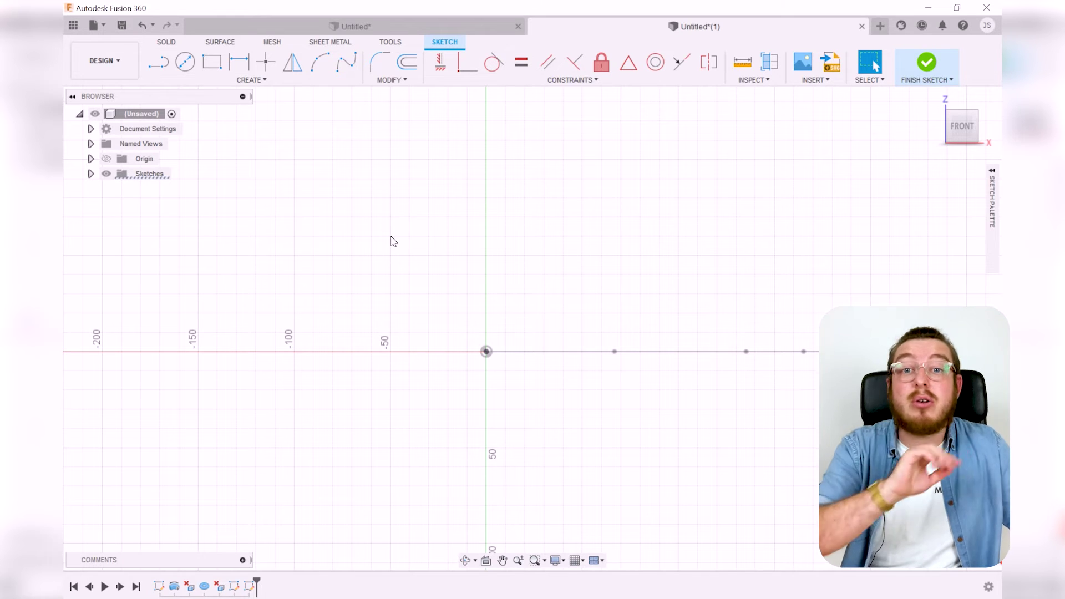
pyautogui.click(185, 63)
pyautogui.click(487, 352)
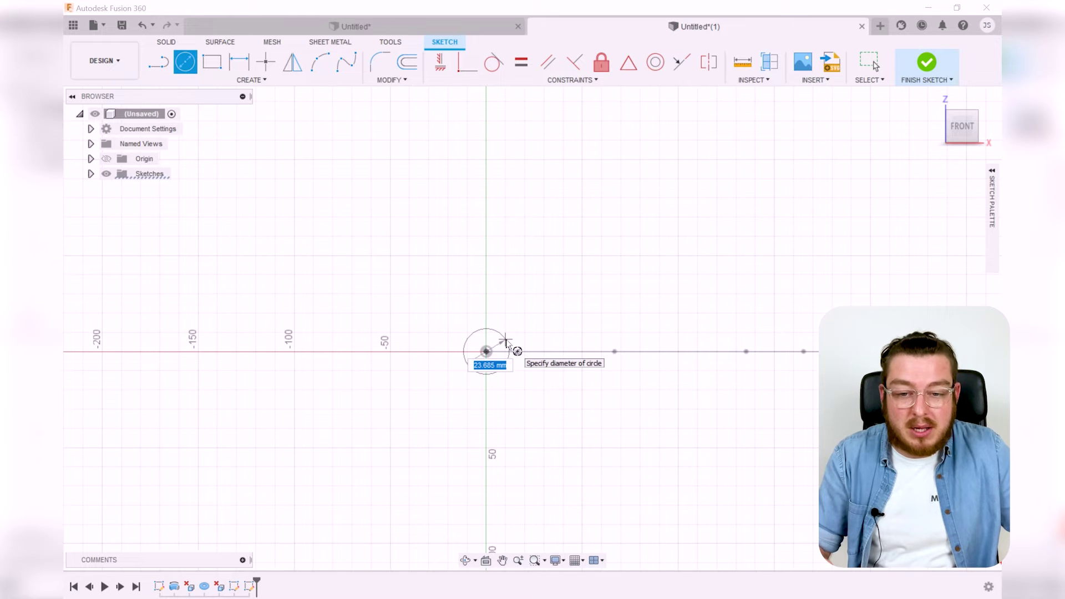
pyautogui.write('20')
pyautogui.press('Return')
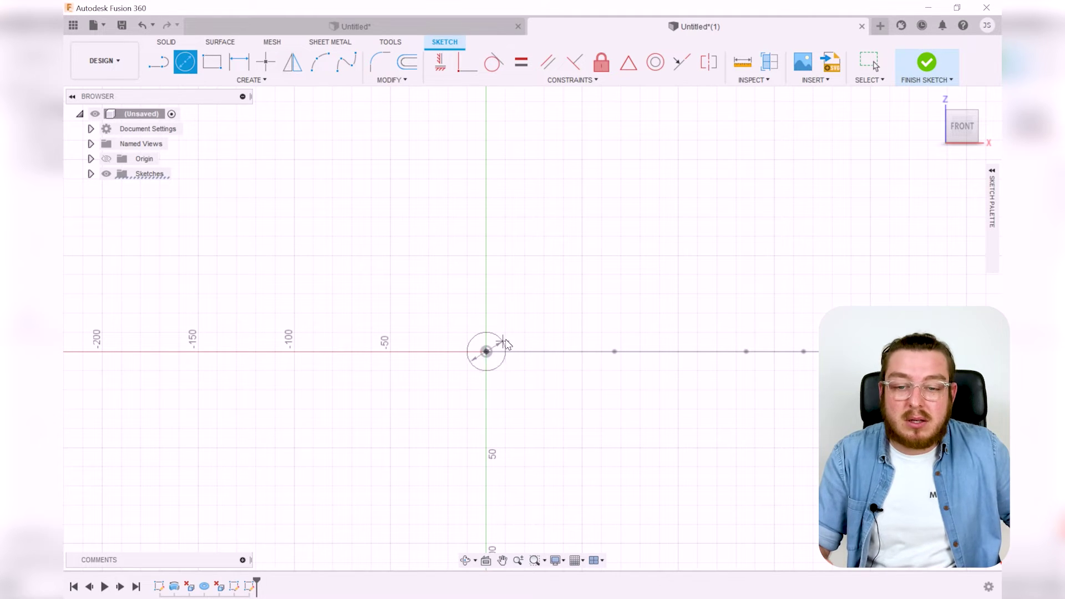
pyautogui.press('Escape')
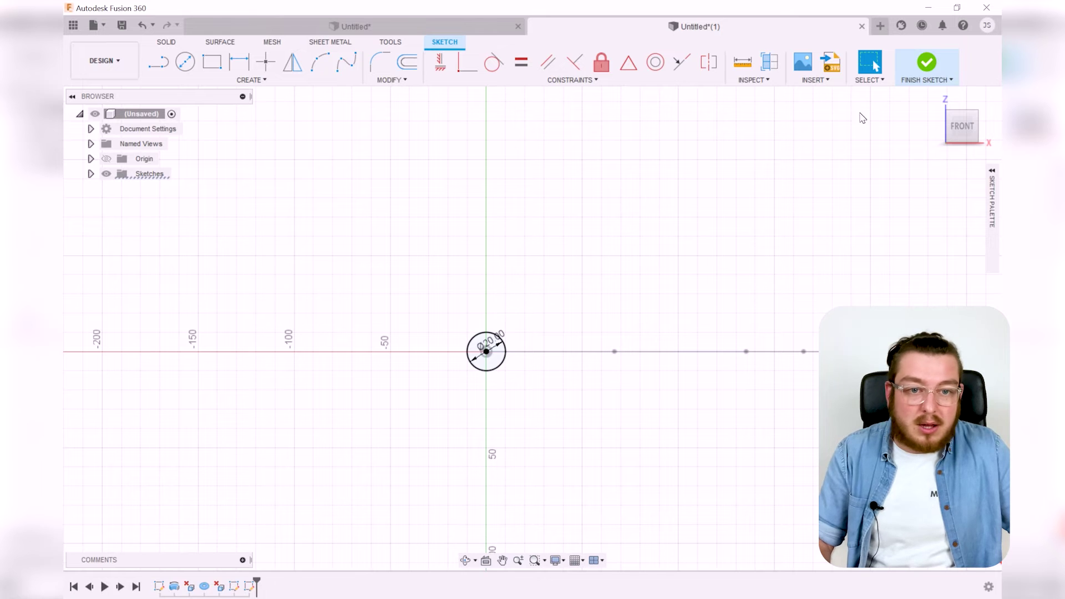
pyautogui.click(922, 64)
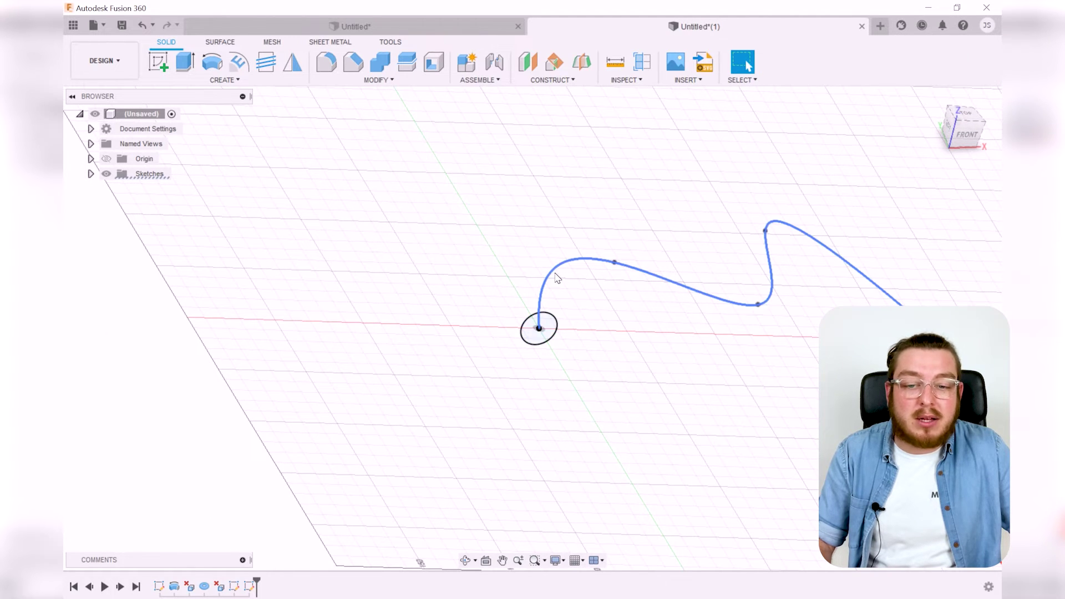
# Step: Sweep the circle profile along the full spline as a Single Path new body with distance 1.00 and 0.0 deg taper
pyautogui.click(238, 61)
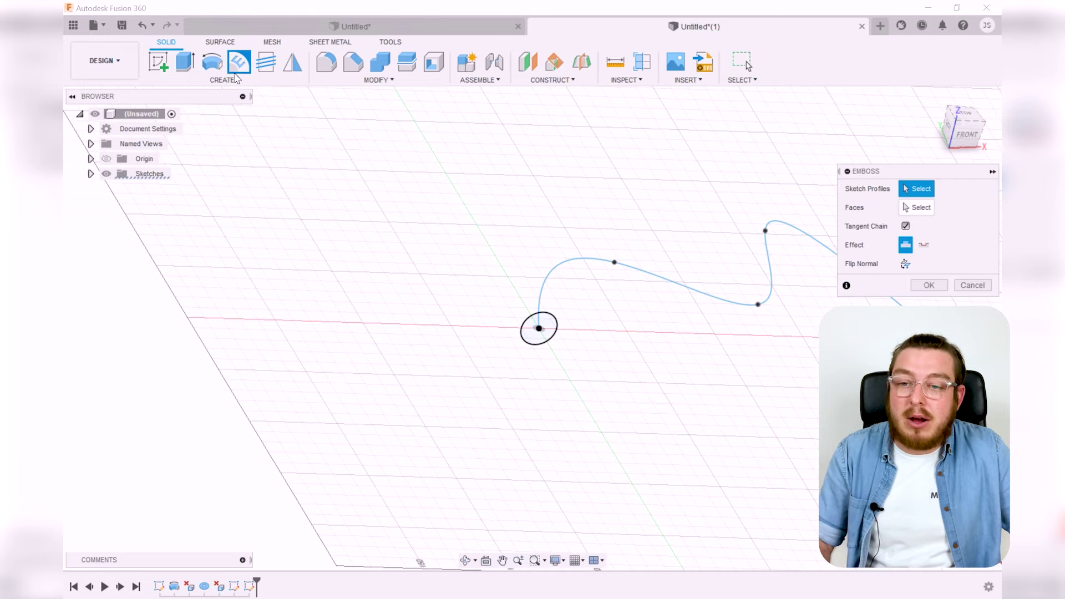
pyautogui.click(979, 288)
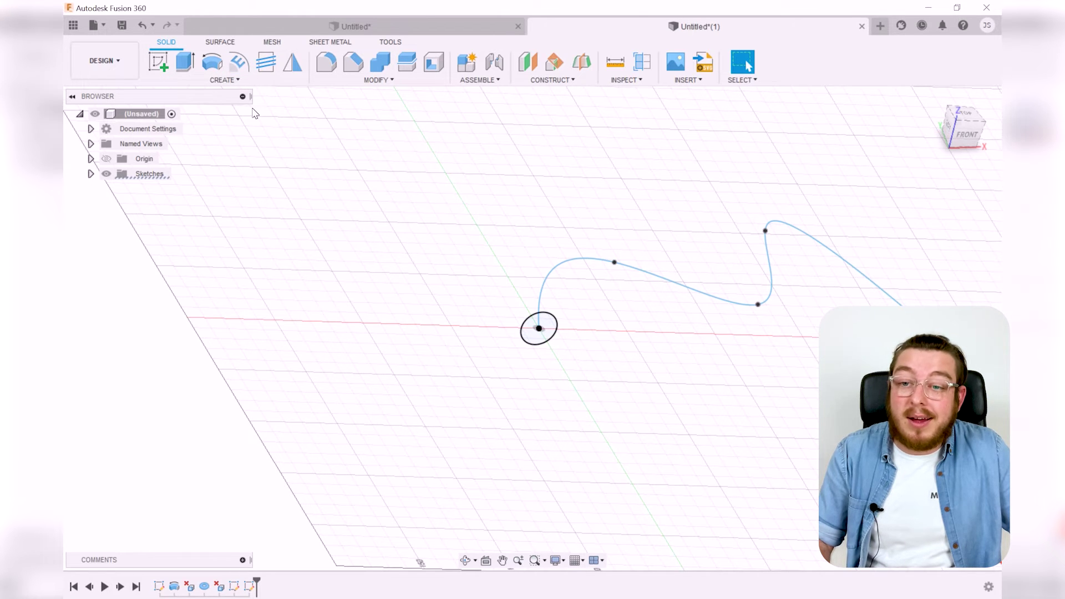
pyautogui.click(248, 82)
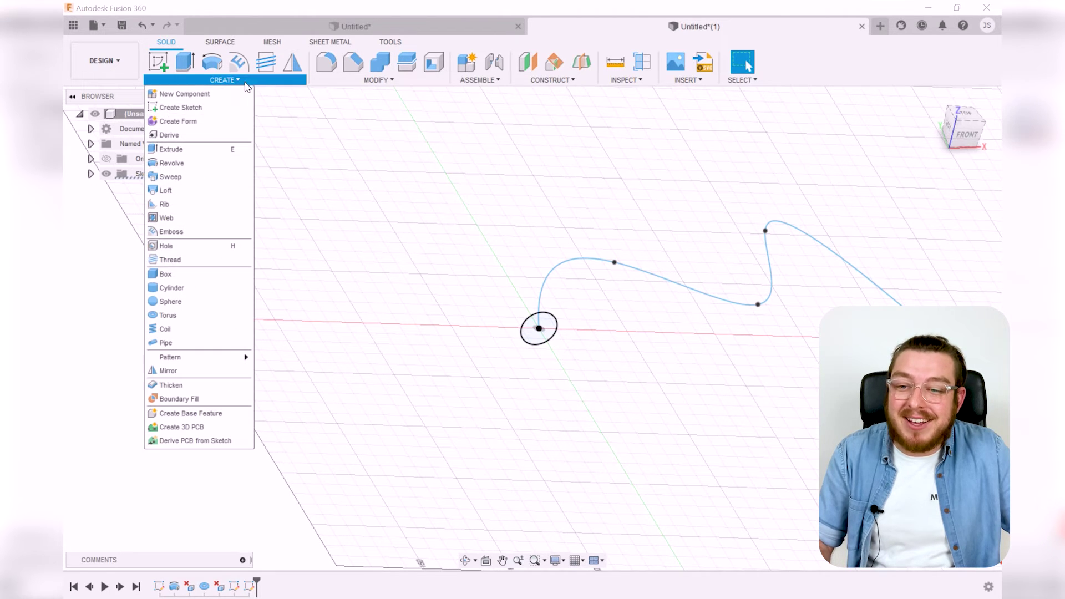
pyautogui.click(188, 176)
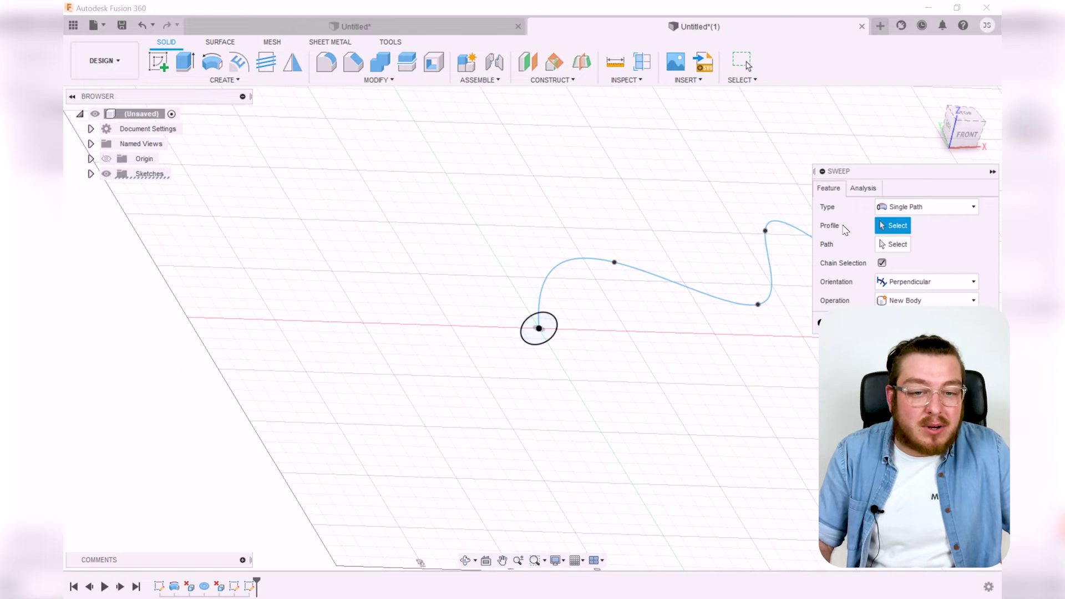
pyautogui.click(547, 328)
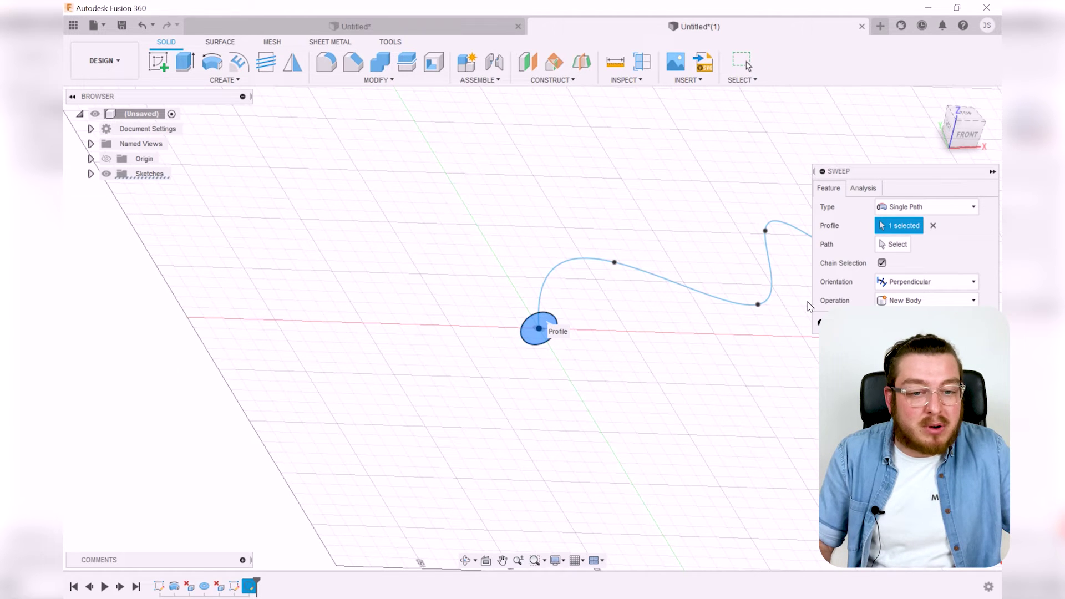
pyautogui.click(893, 244)
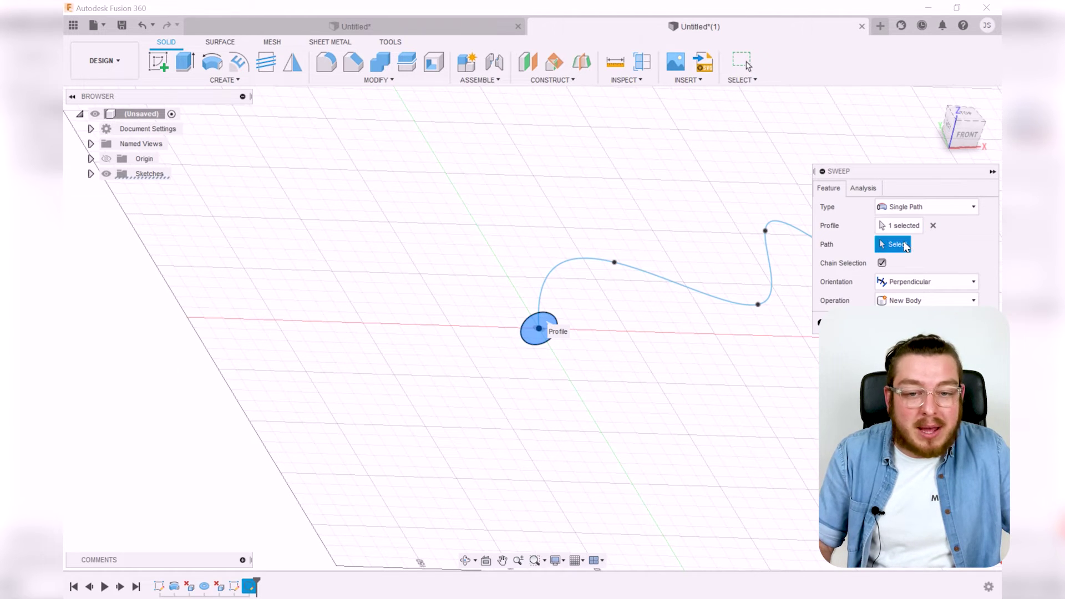
pyautogui.click(646, 277)
pyautogui.moveTo(652, 213); pyautogui.dragTo(492, 376, button='middle')
pyautogui.keyDown('shift'); pyautogui.moveTo(613, 395); pyautogui.dragTo(249, 395, button='middle'); pyautogui.keyUp('shift')
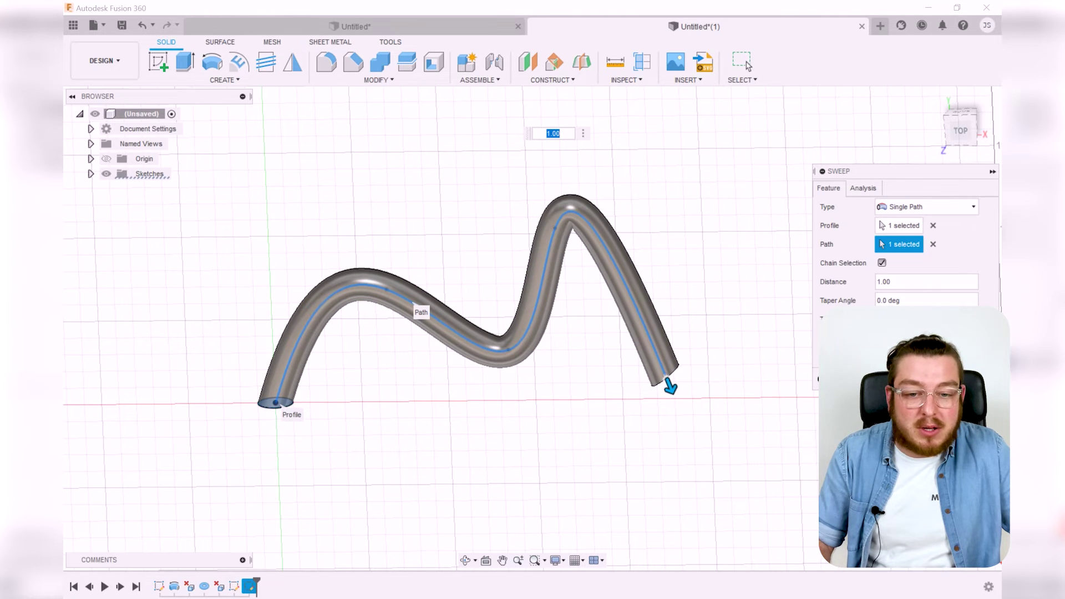
pyautogui.moveTo(673, 392); pyautogui.dragTo(694, 404)
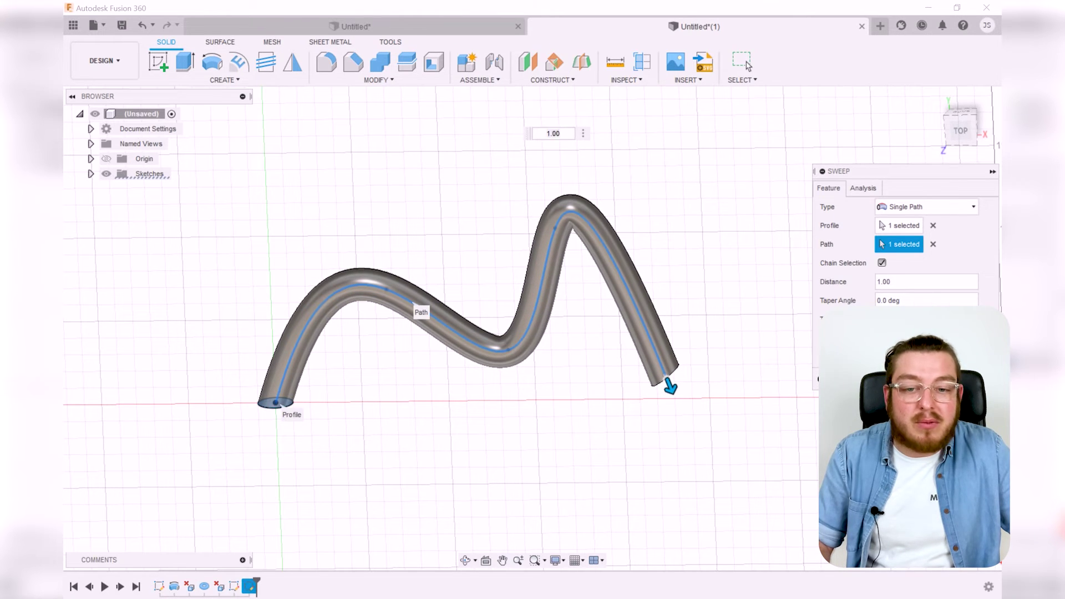
pyautogui.press('Return')
pyautogui.keyDown('shift'); pyautogui.moveTo(654, 463); pyautogui.dragTo(550, 430, button='middle'); pyautogui.keyUp('shift')
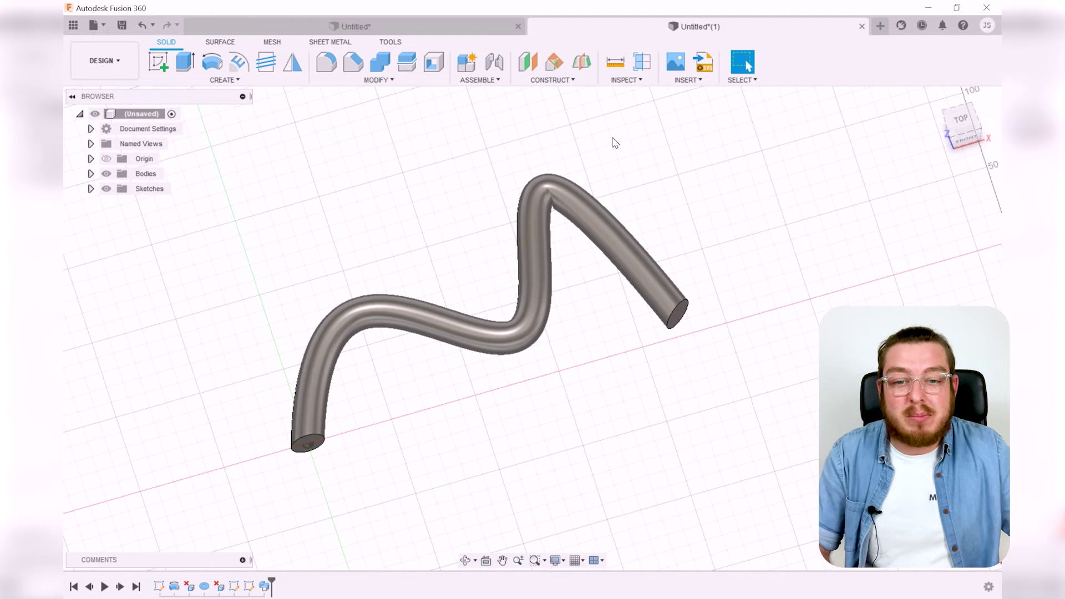
pyautogui.keyDown('shift'); pyautogui.moveTo(589, 375); pyautogui.dragTo(589, 320, button='middle'); pyautogui.keyUp('shift')
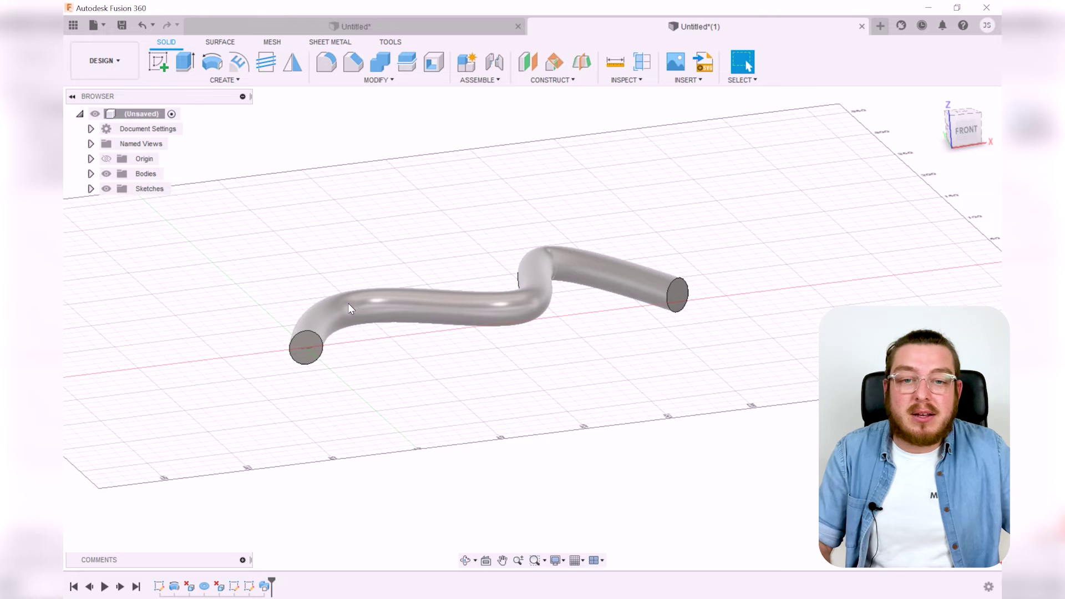
# Step: Open a new blank design
pyautogui.click(881, 26)
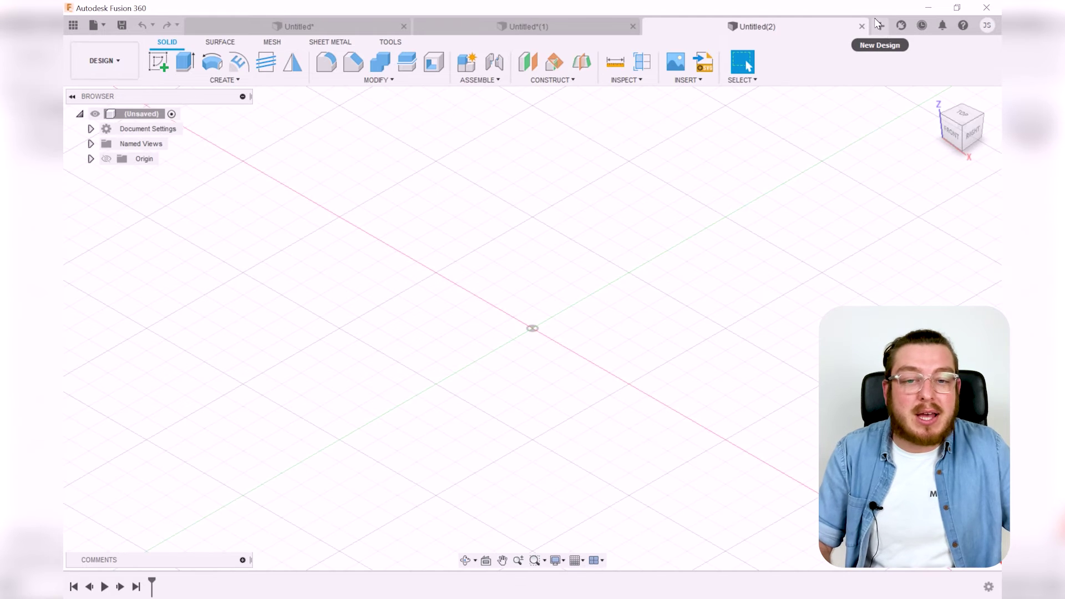
pyautogui.click(225, 81)
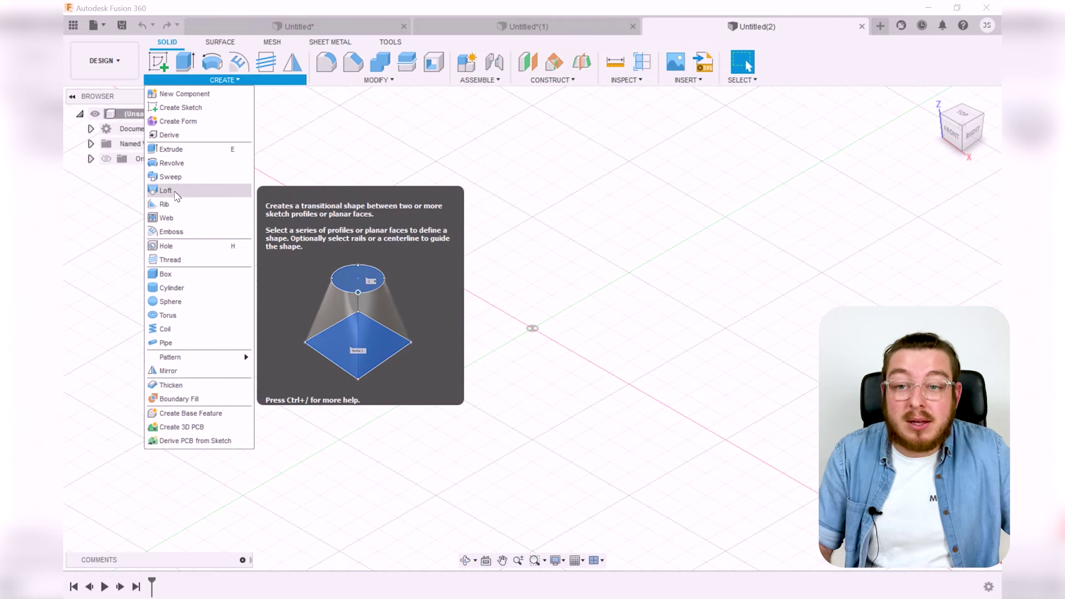
pyautogui.click(436, 170)
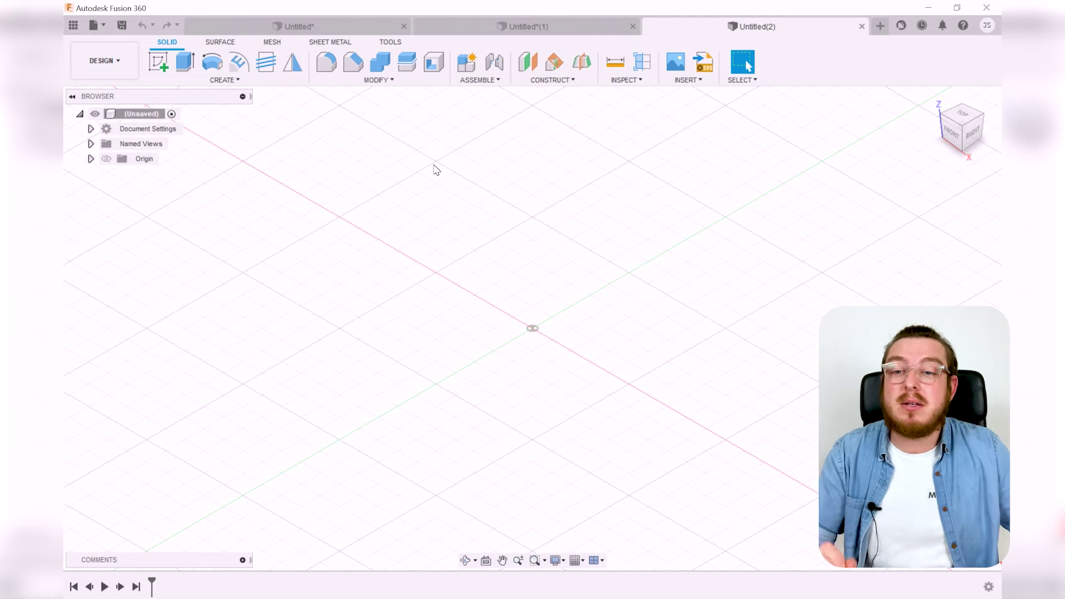
pyautogui.click(238, 79)
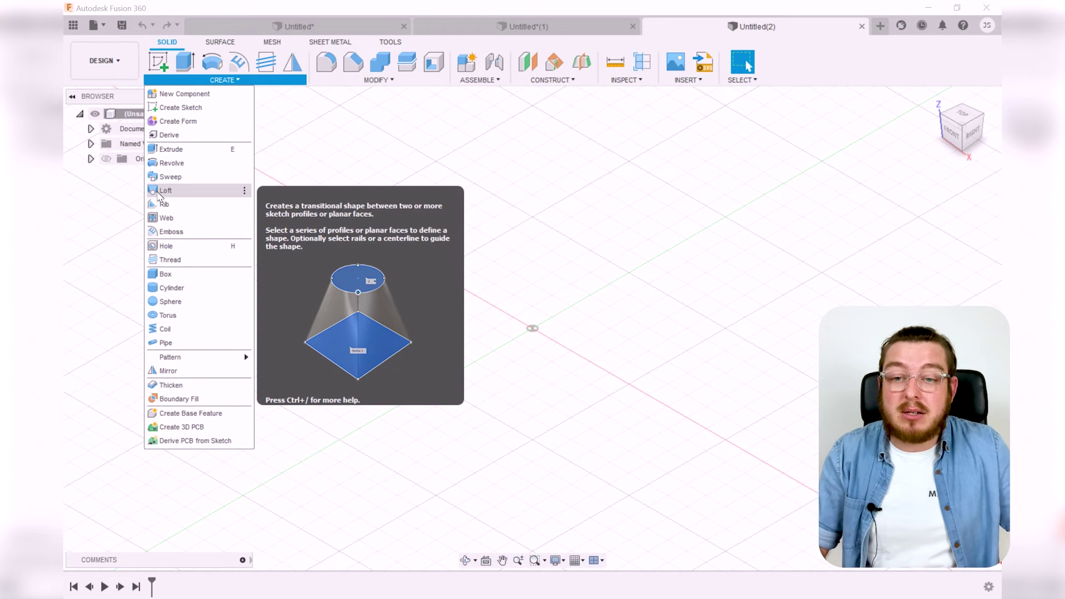
pyautogui.click(384, 169)
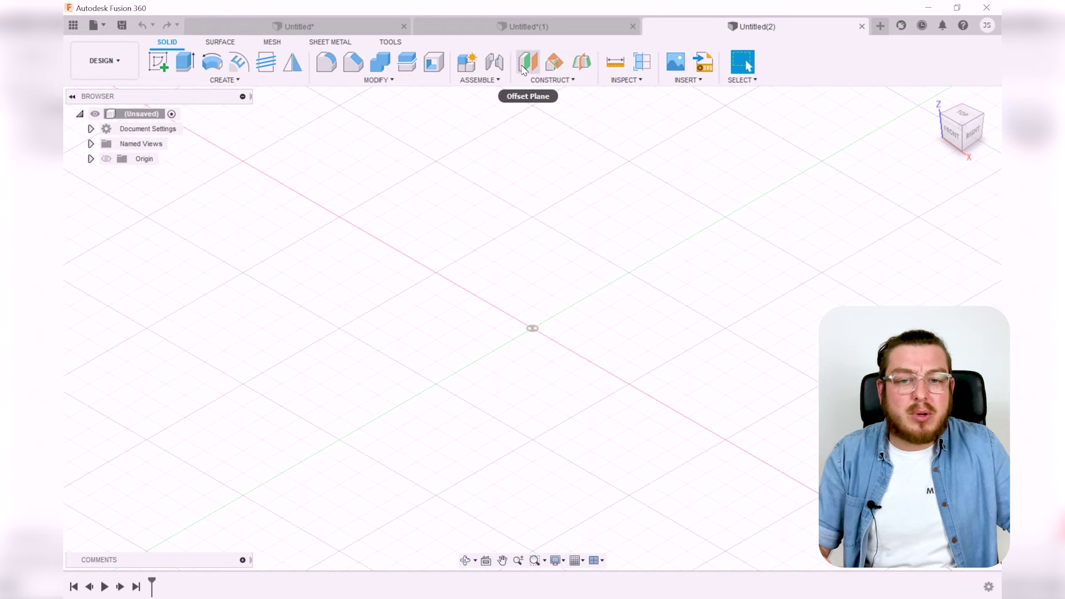
pyautogui.click(545, 81)
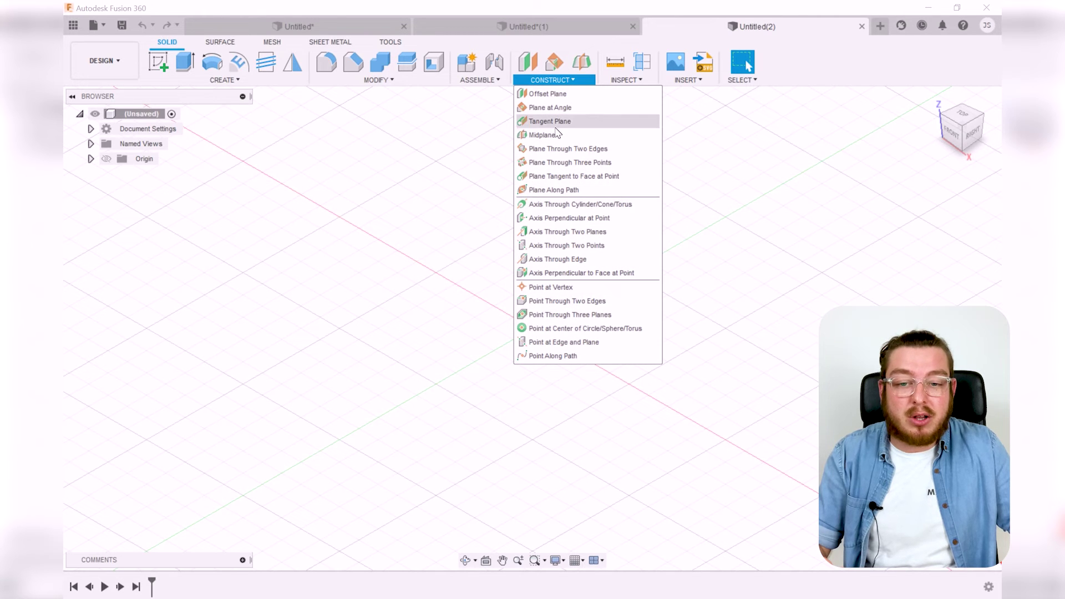
pyautogui.click(726, 146)
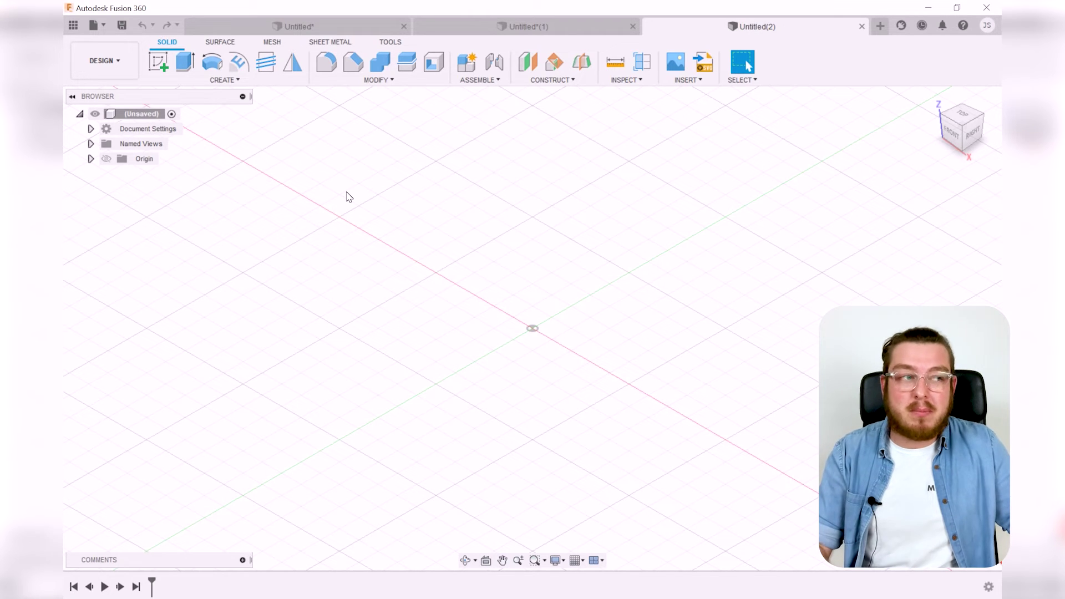
# Step: Start a sketch on the horizontal XY plane and draw a circumscribed hexagon centred on the origin, about 76 mm across flats
pyautogui.click(155, 66)
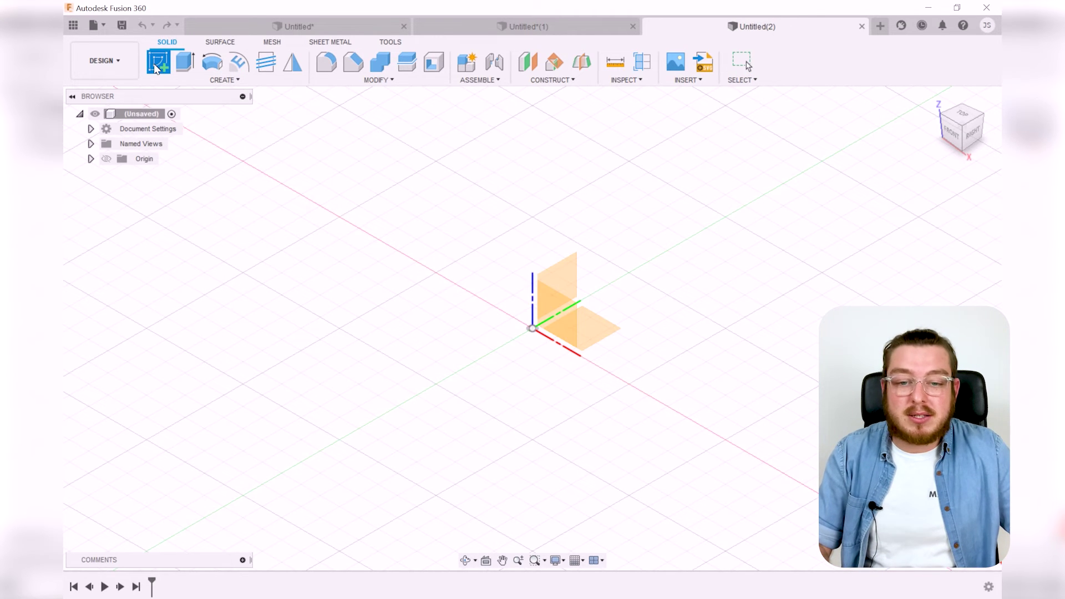
pyautogui.click(603, 333)
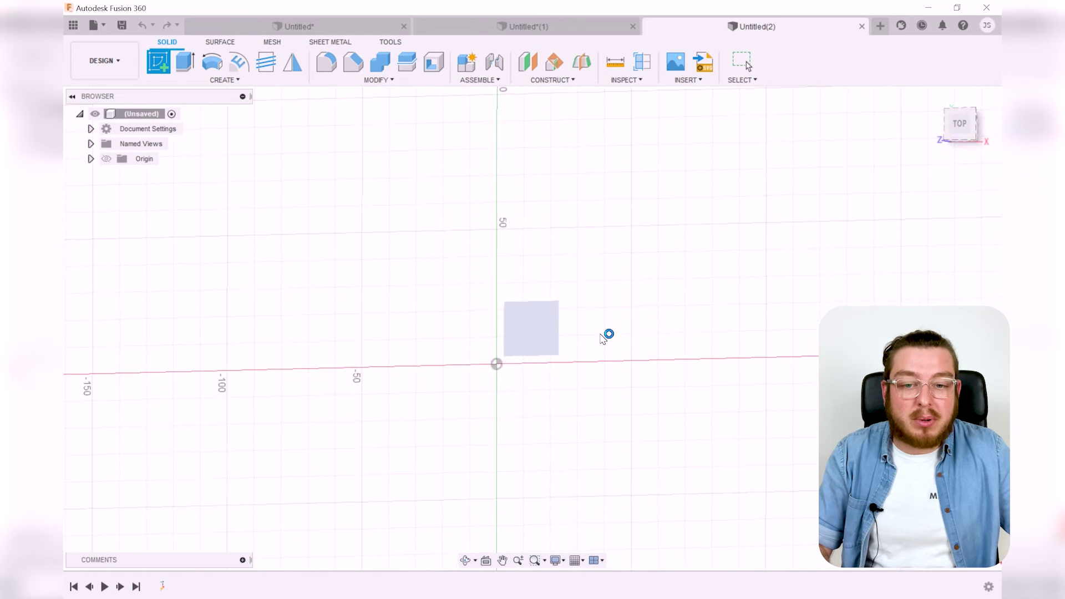
pyautogui.click(250, 81)
pyautogui.moveTo(207, 153)
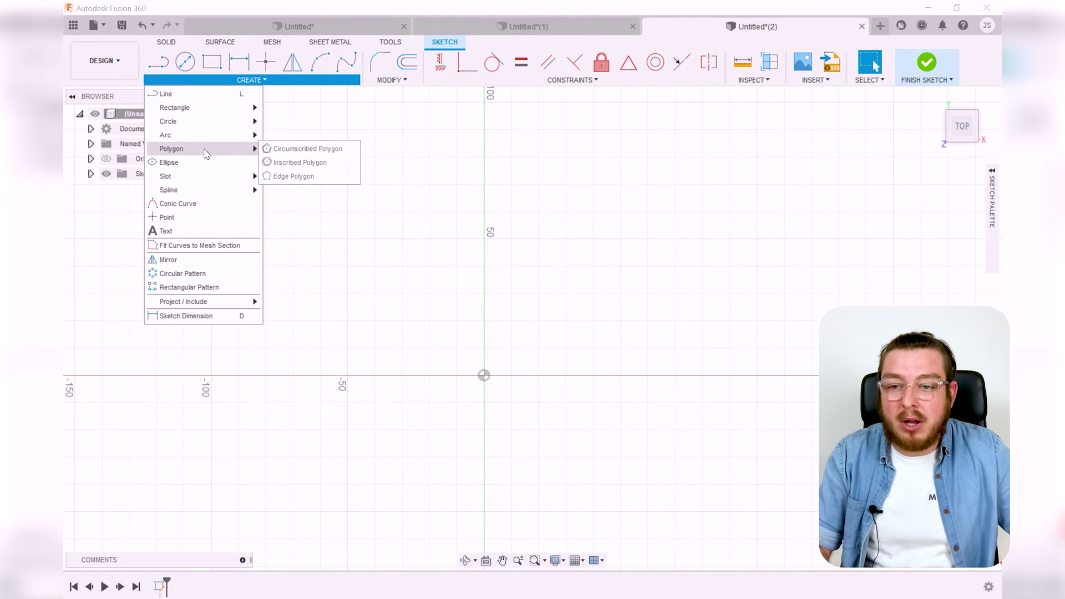
pyautogui.click(293, 150)
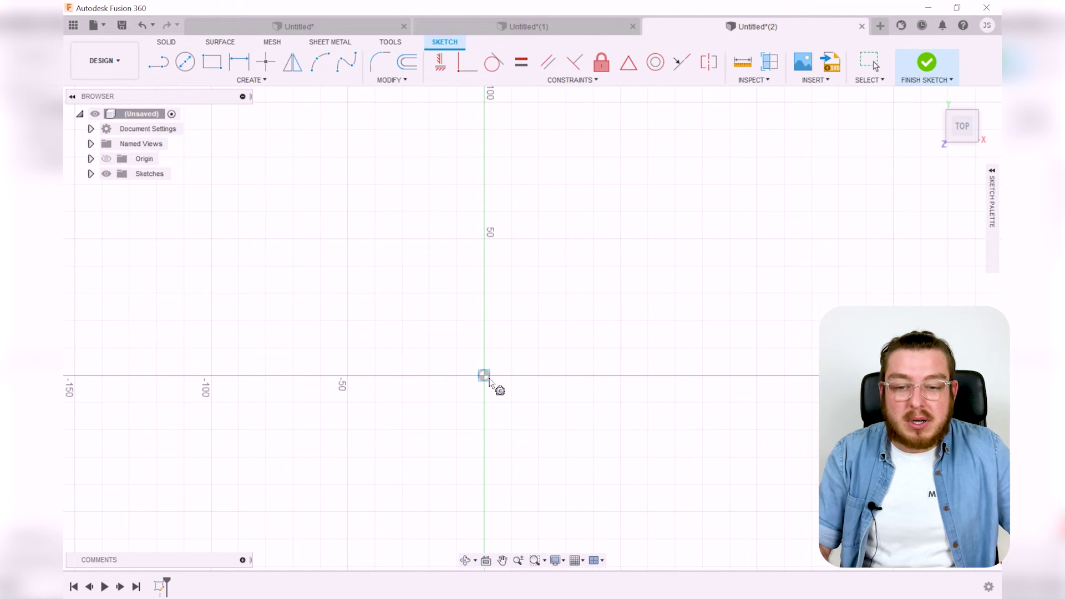
pyautogui.moveTo(558, 291); pyautogui.dragTo(598, 203, button='middle')
pyautogui.click(527, 290)
pyautogui.click(615, 242)
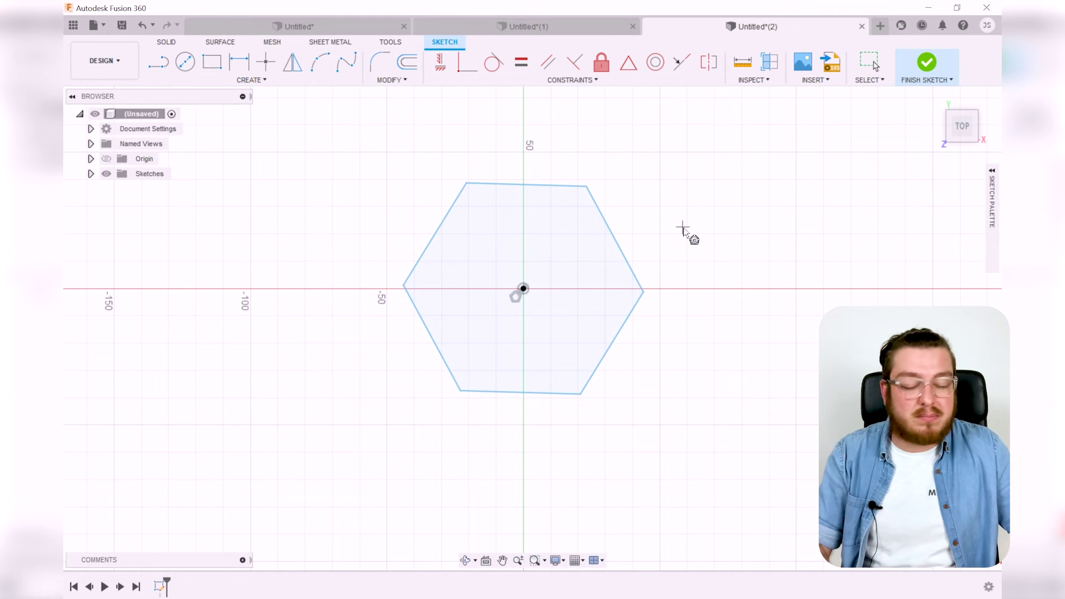
pyautogui.press('Escape')
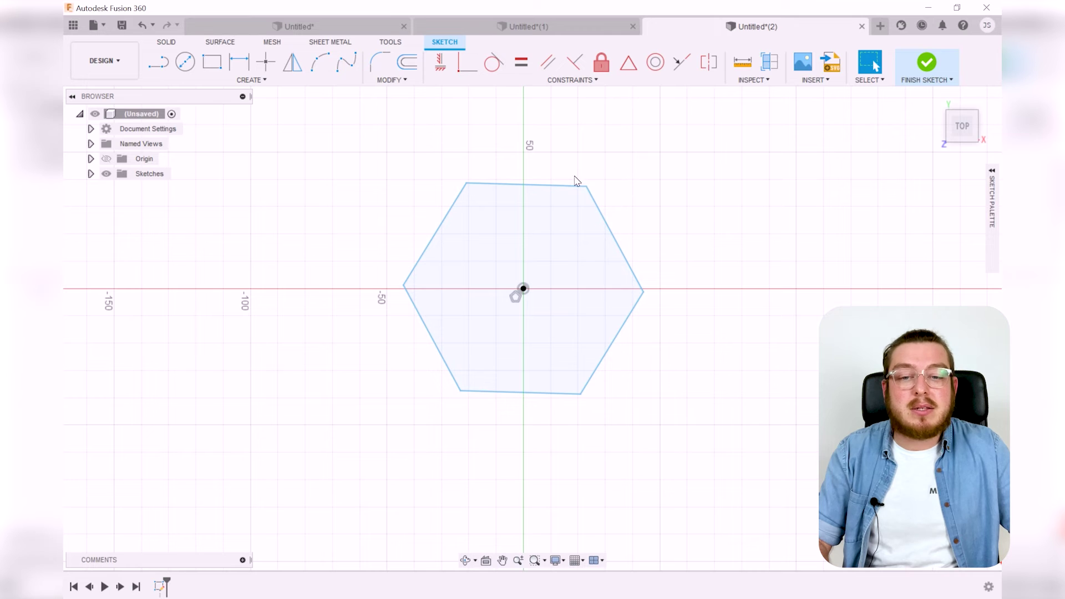
# Step: Dimension the hexagon across its upper and lower edges and set the distance to 50 mm
pyautogui.press('d')
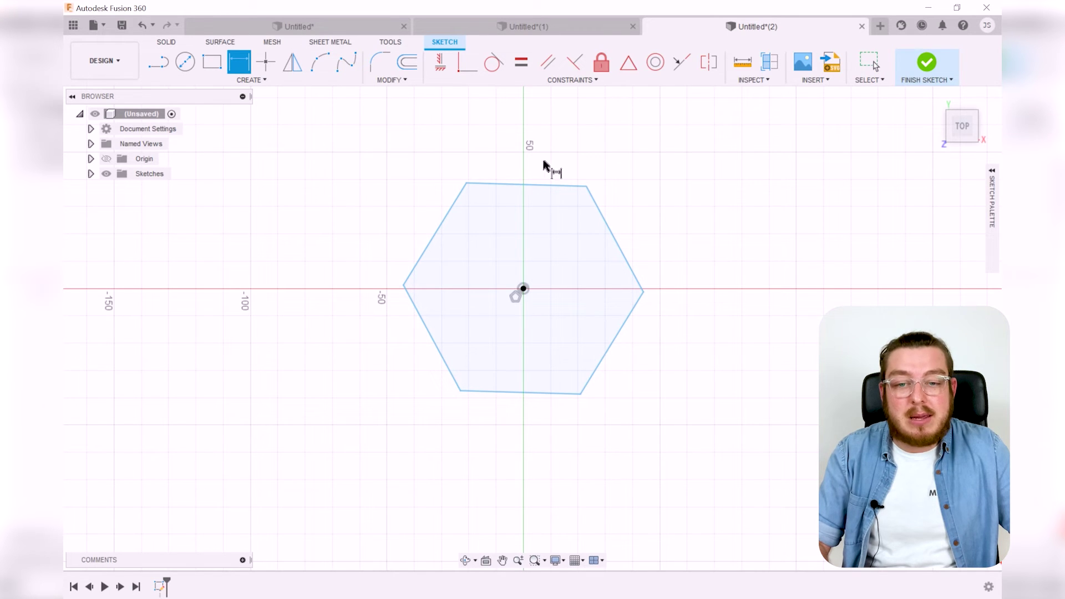
pyautogui.click(513, 185)
pyautogui.click(528, 393)
pyautogui.click(716, 323)
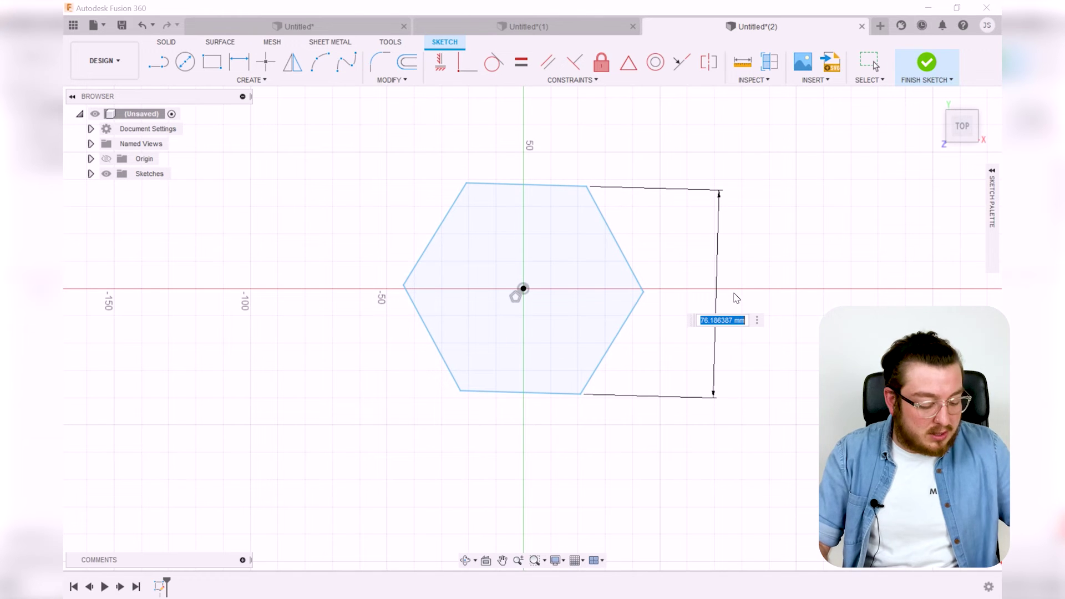
pyautogui.press('Return')
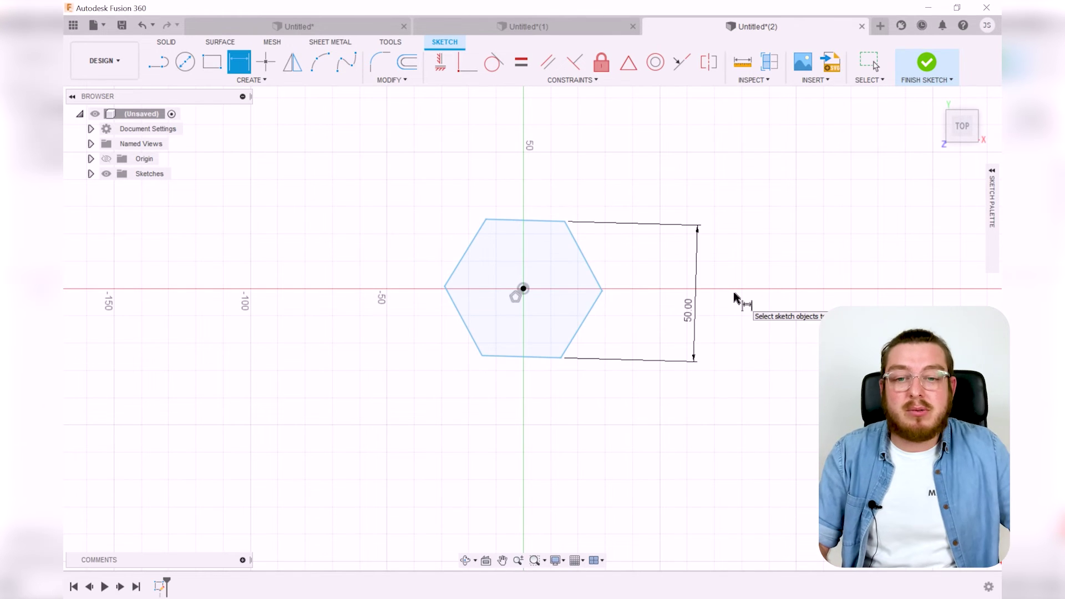
pyautogui.press('Escape')
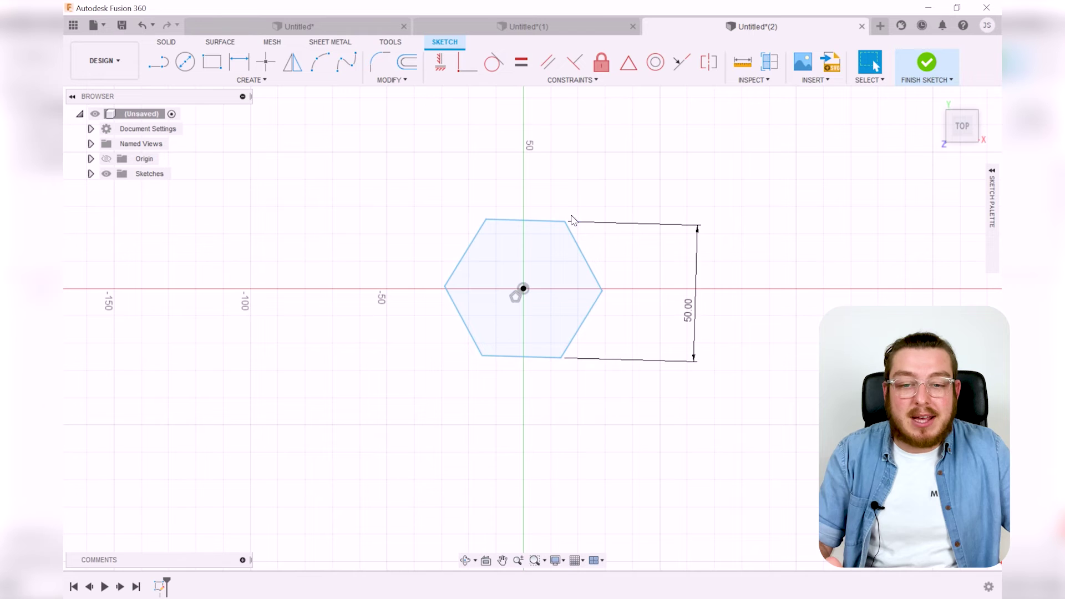
# Step: Test the hexagon's free rotation, constrain its upper edge to horizontal, and finish the sketch
pyautogui.moveTo(569, 225)
pyautogui.mouseDown()
pyautogui.moveTo(600, 295)
pyautogui.moveTo(469, 342)
pyautogui.moveTo(585, 240)
pyautogui.moveTo(436, 392)
pyautogui.mouseUp()
pyautogui.moveTo(445, 287); pyautogui.dragTo(547, 214)
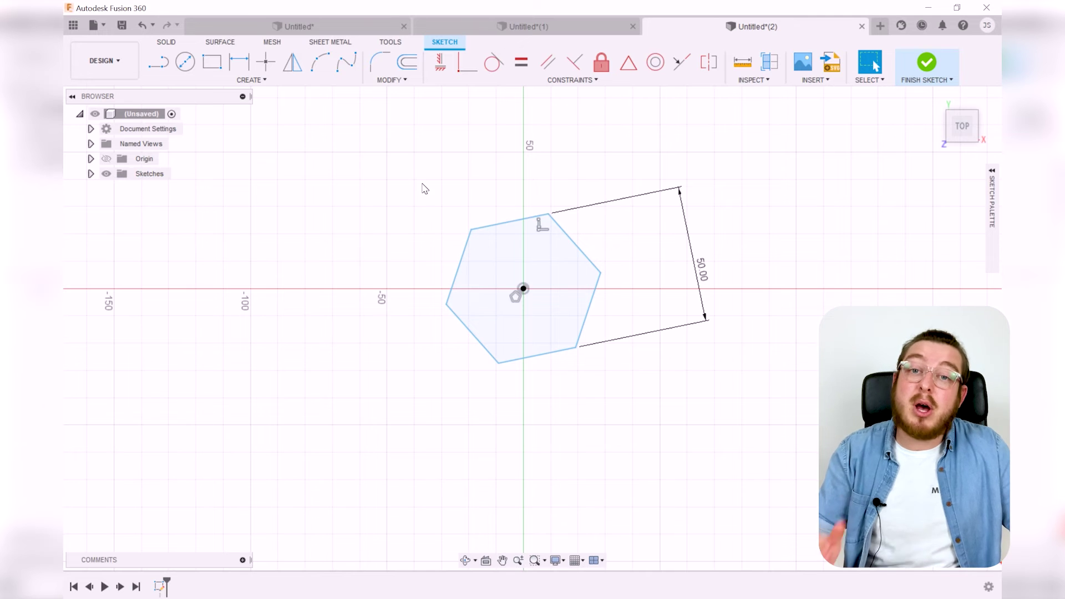
pyautogui.click(441, 63)
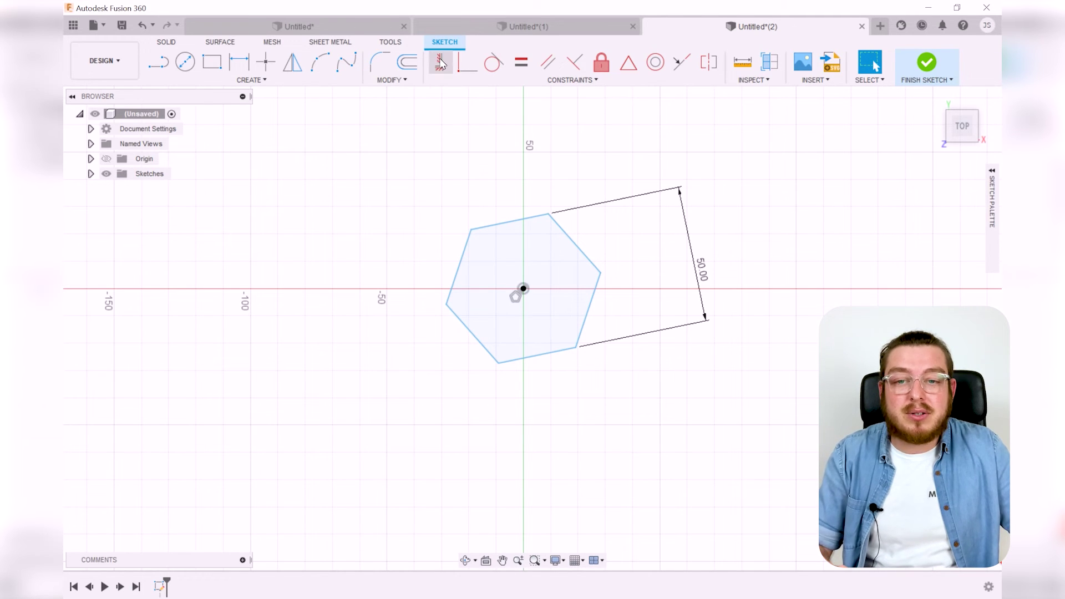
pyautogui.click(534, 218)
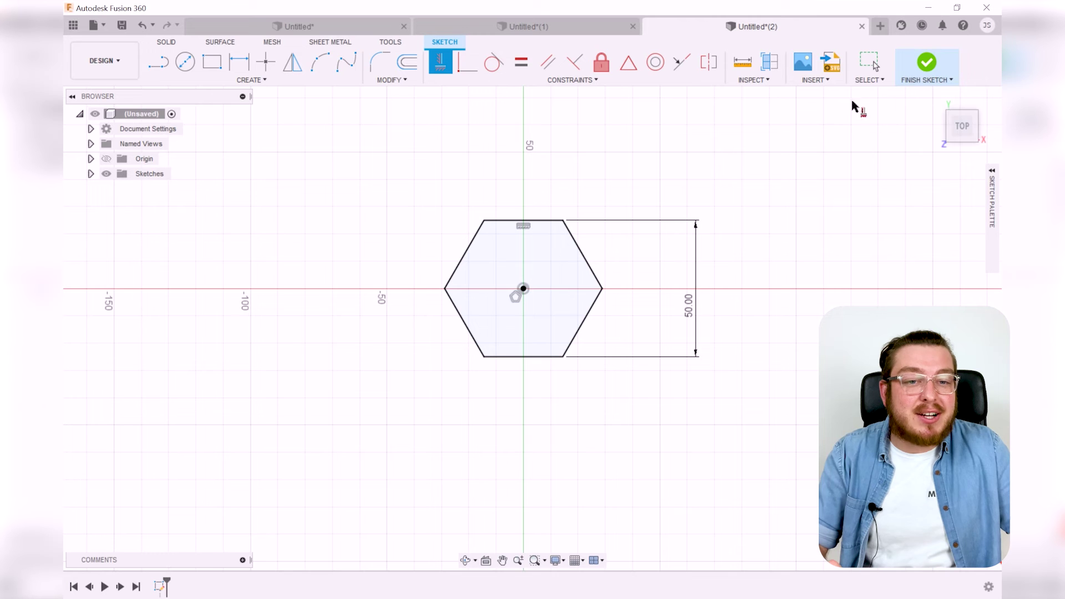
pyautogui.click(925, 69)
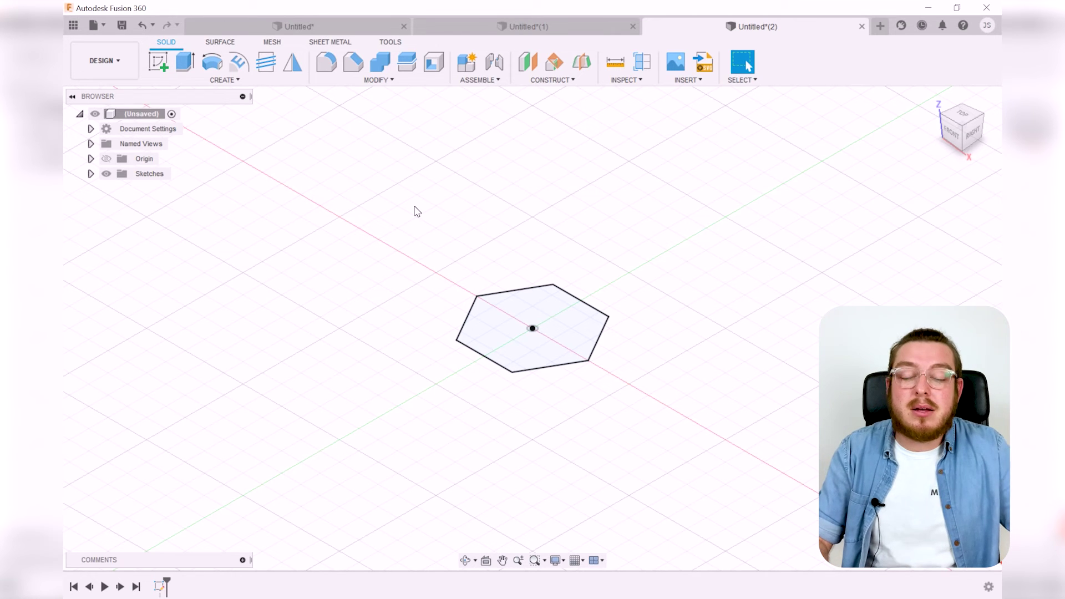
# Step: Create an offset construction plane 100 mm above the horizontal XY origin plane
pyautogui.click(531, 67)
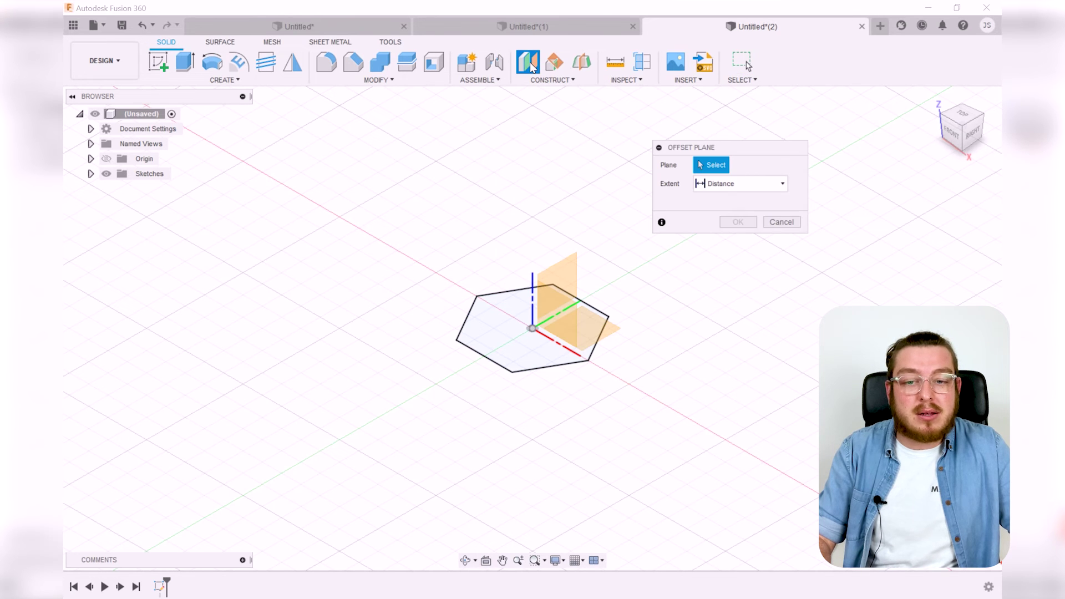
pyautogui.click(605, 333)
pyautogui.moveTo(595, 317); pyautogui.dragTo(609, 200)
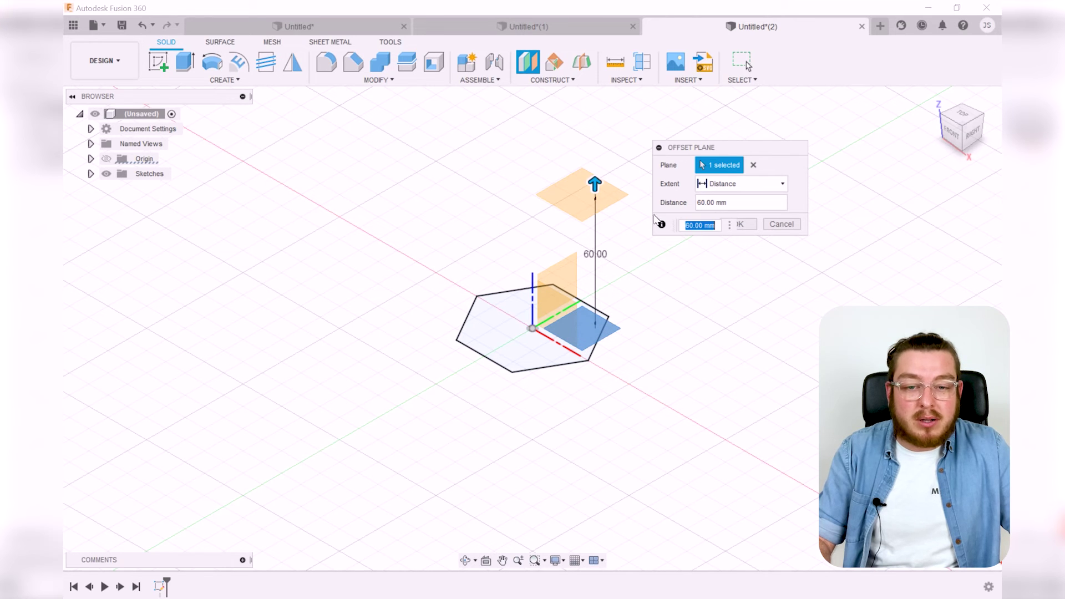
pyautogui.press('Return')
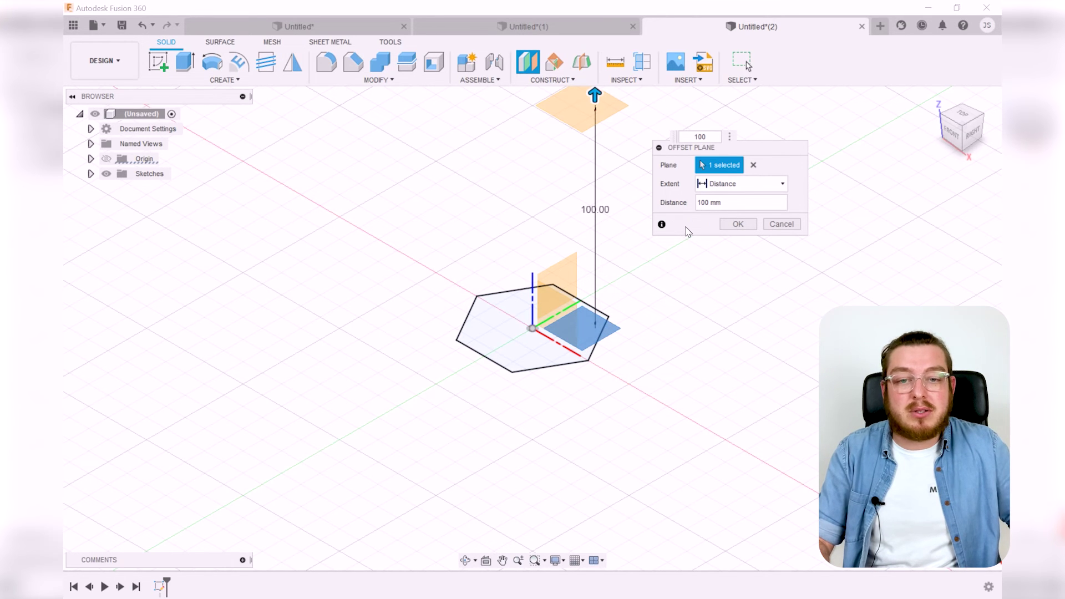
pyautogui.press('Return')
pyautogui.moveTo(688, 232); pyautogui.dragTo(655, 346, button='middle')
pyautogui.keyDown('shift'); pyautogui.moveTo(579, 268); pyautogui.dragTo(609, 273, button='middle'); pyautogui.keyUp('shift')
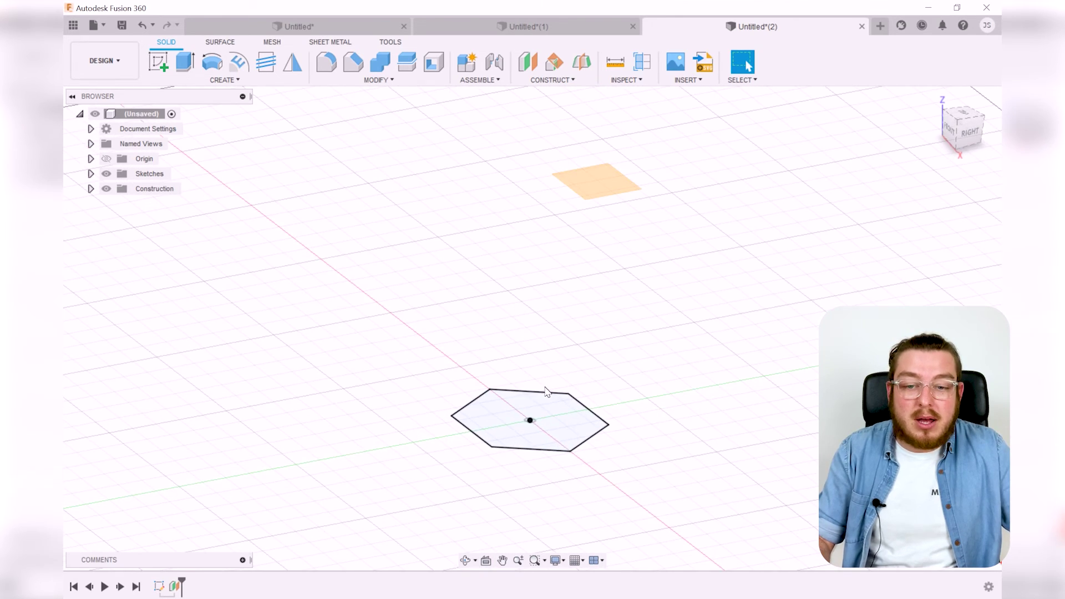
# Step: Sketch a 50 mm diameter circle centred on the origin on the offset plane, and finish the sketch
pyautogui.click(159, 65)
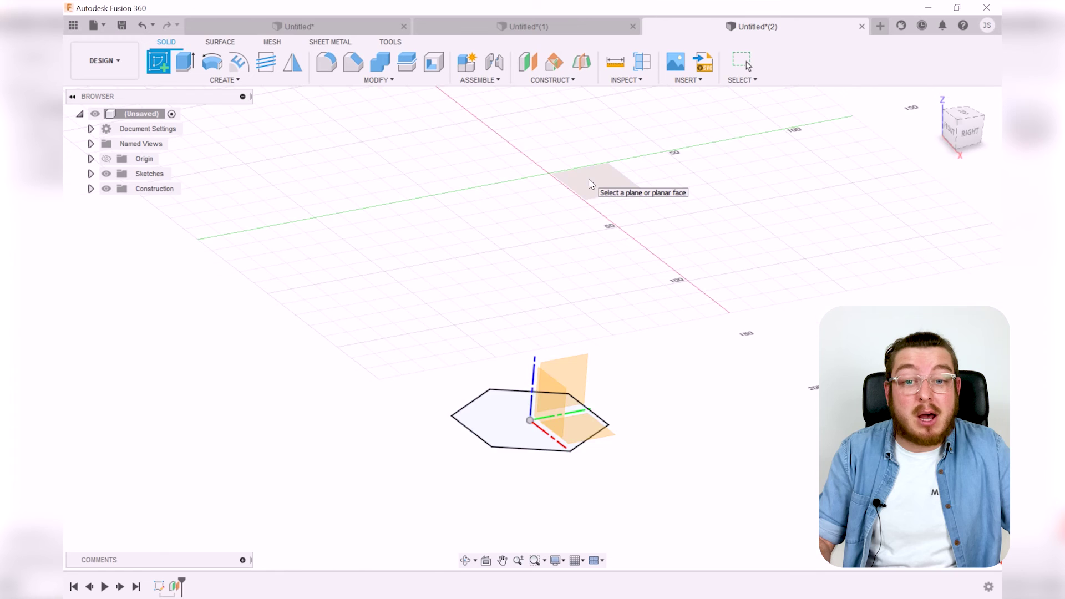
pyautogui.click(590, 183)
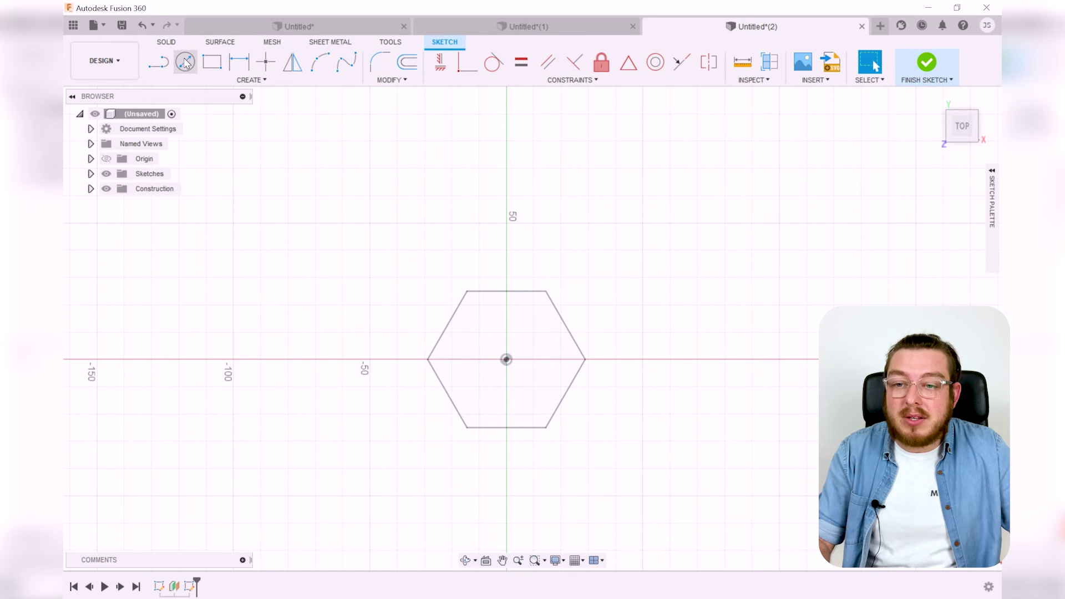
pyautogui.click(186, 62)
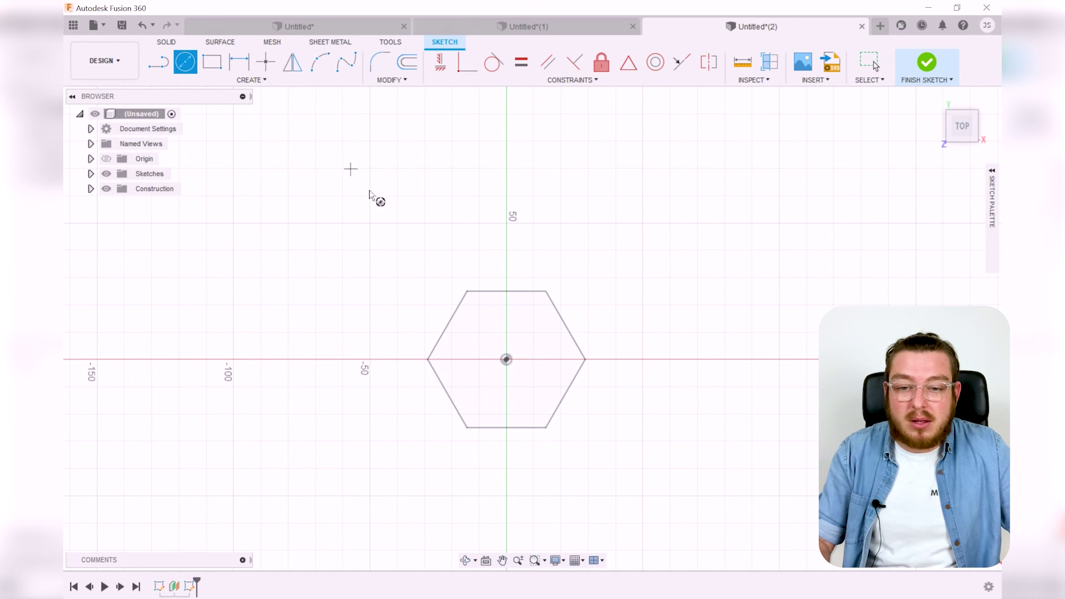
pyautogui.click(507, 359)
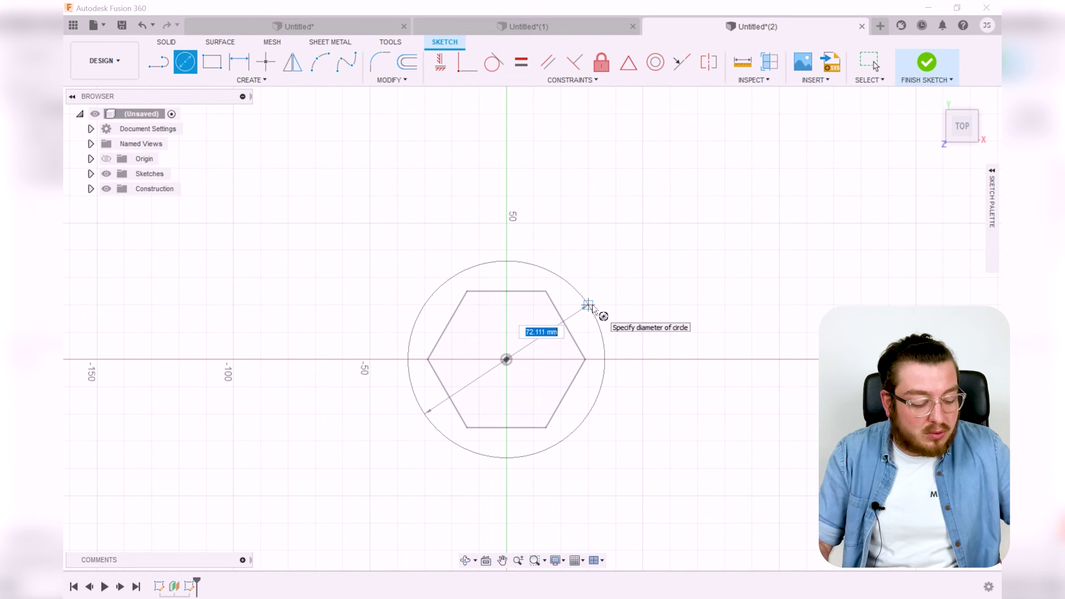
pyautogui.press('Return')
pyautogui.press('Escape')
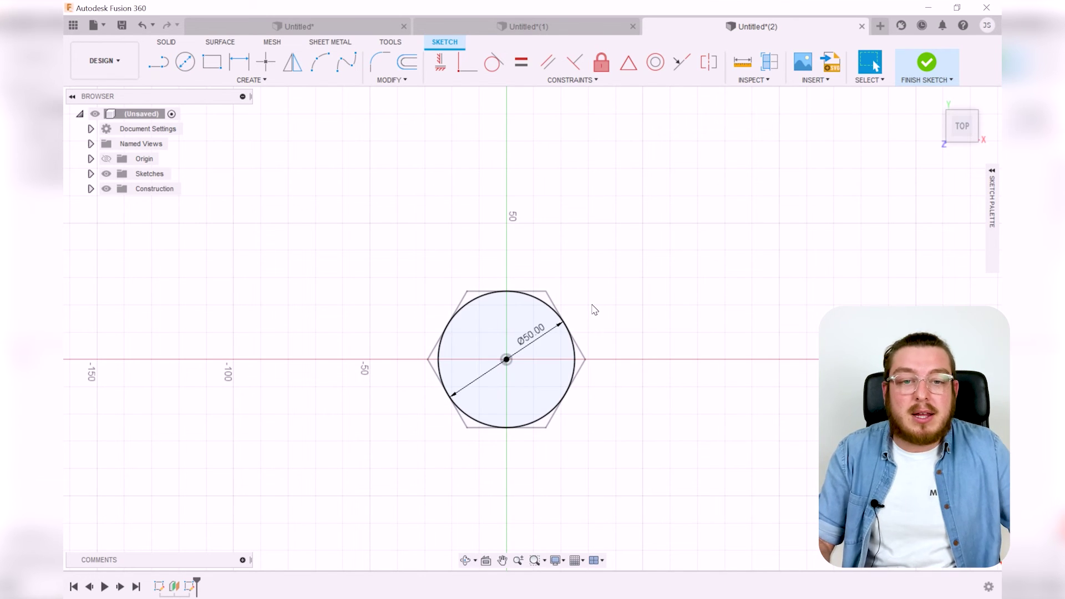
pyautogui.click(926, 64)
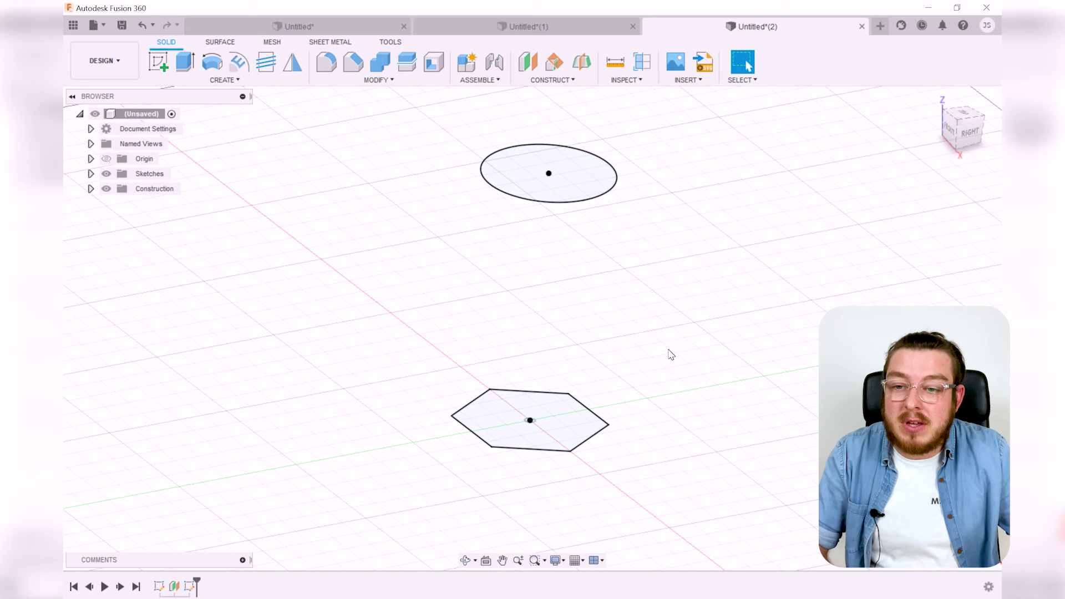
# Step: Loft a new solid body from the upper circle profile to the lower hexagon profile with Connected ends
pyautogui.click(233, 80)
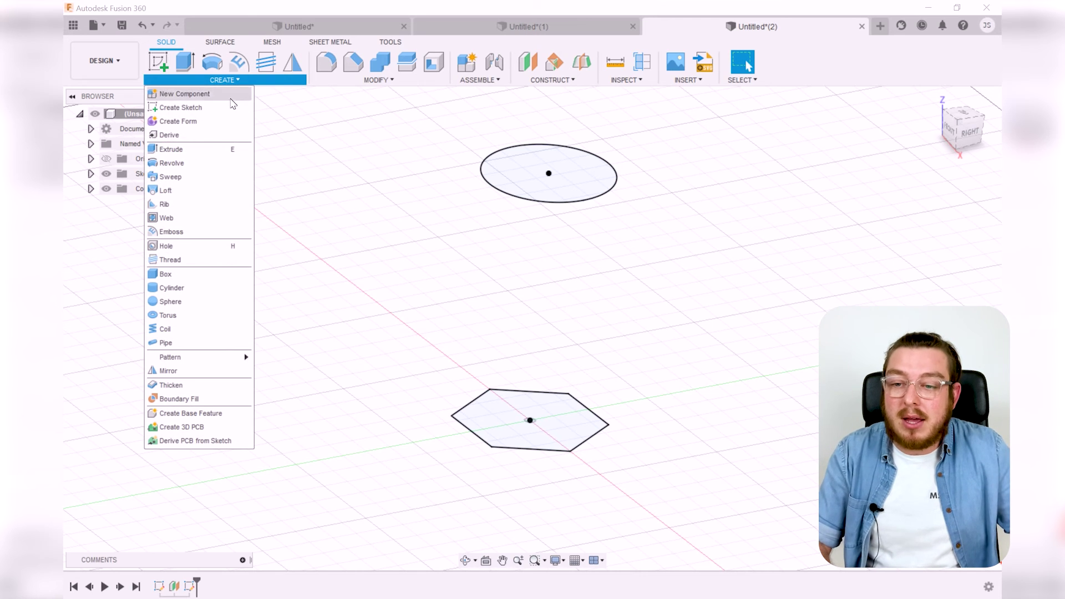
pyautogui.click(190, 191)
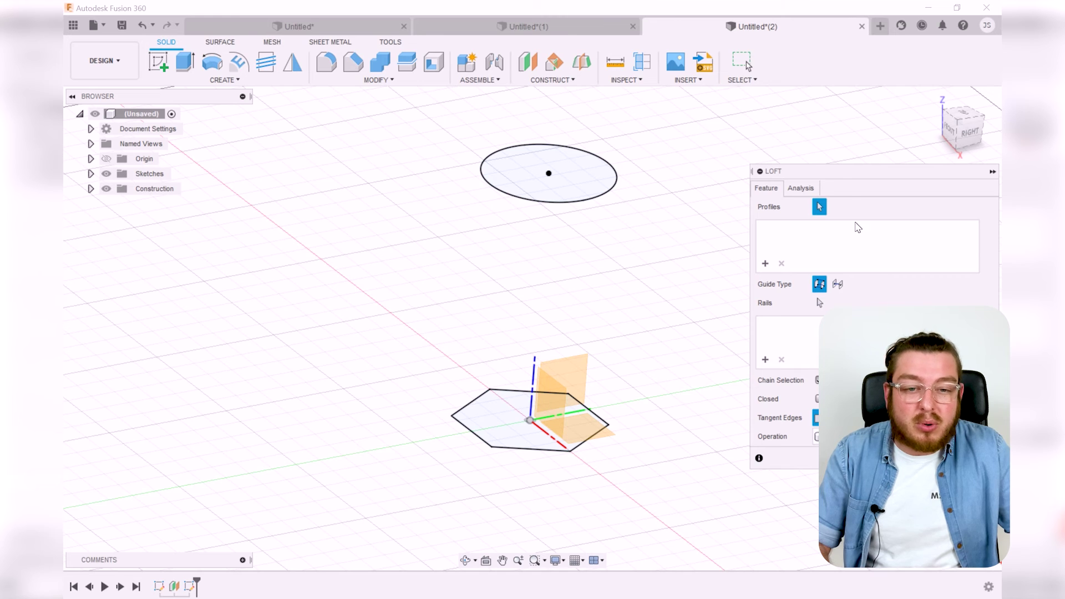
pyautogui.moveTo(835, 176); pyautogui.dragTo(795, 138)
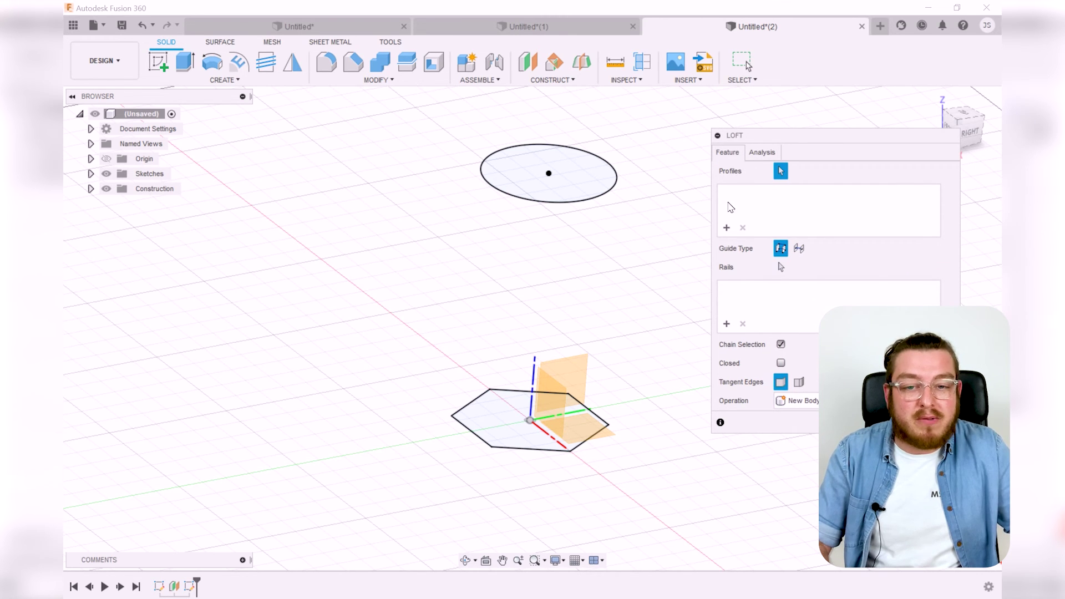
pyautogui.click(574, 165)
pyautogui.click(506, 434)
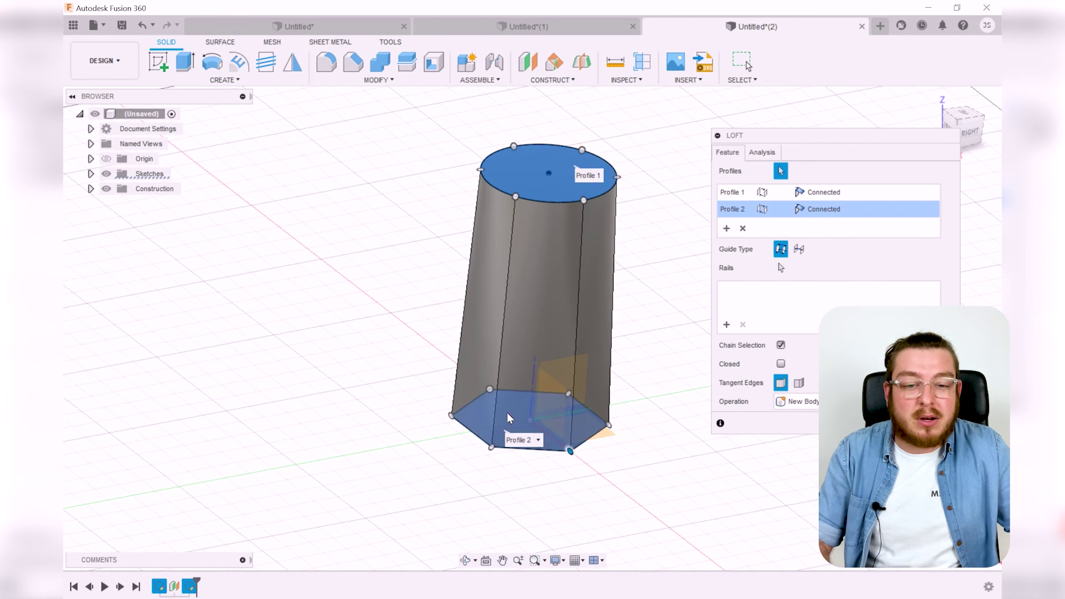
pyautogui.press('Return')
pyautogui.keyDown('shift'); pyautogui.moveTo(646, 389); pyautogui.dragTo(601, 238, button='middle'); pyautogui.keyUp('shift')
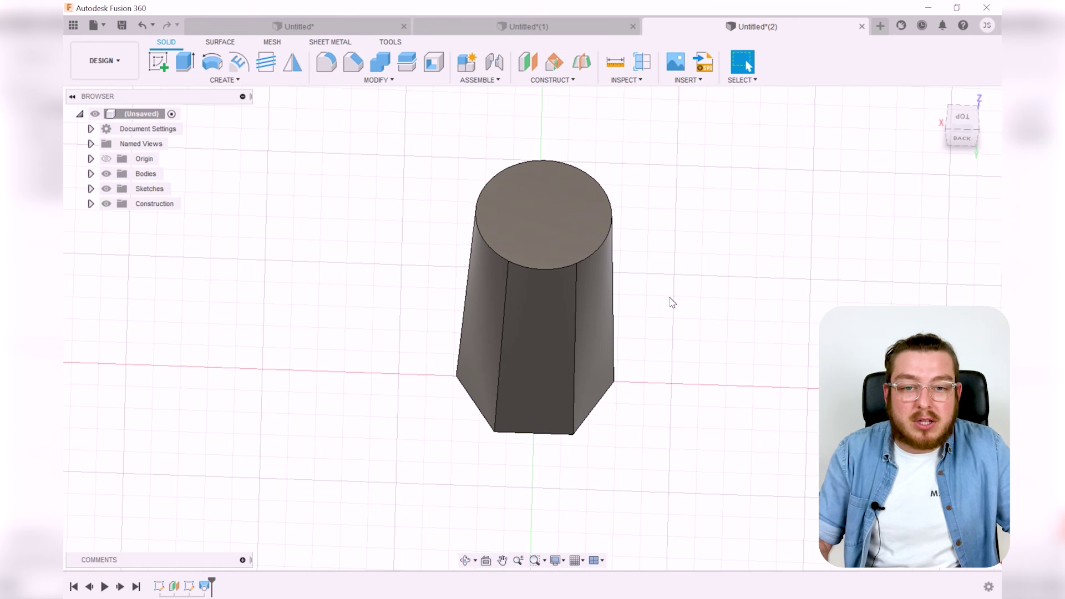
# Step: Examine the loft's cross-section with a Section Analysis from its circular top face at -50 mm and -25 mm, without keeping the analysis
pyautogui.click(644, 64)
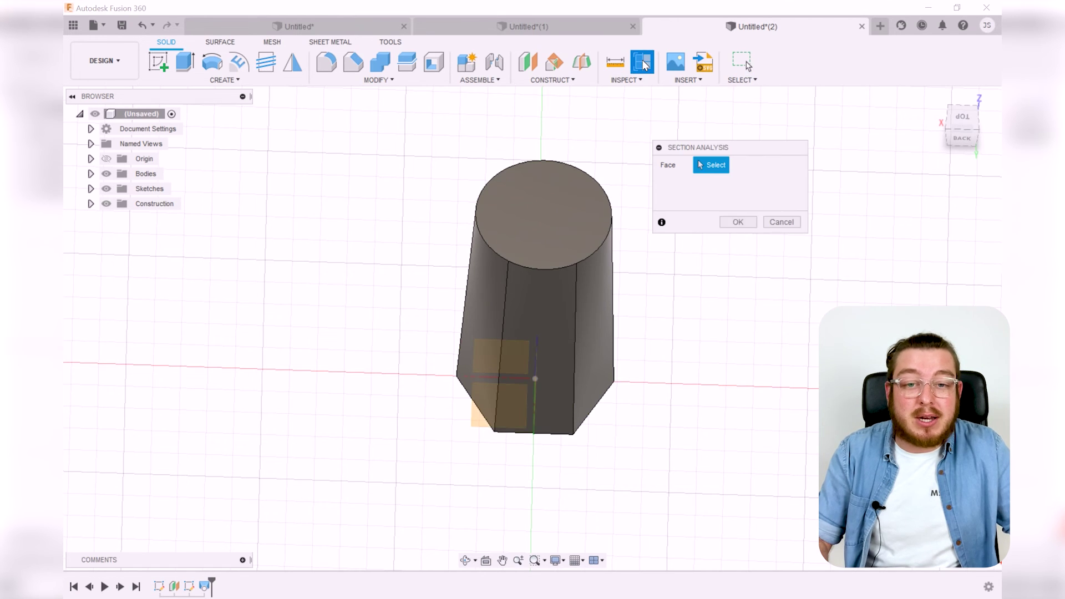
pyautogui.click(548, 208)
pyautogui.keyDown('shift'); pyautogui.moveTo(586, 271); pyautogui.dragTo(580, 227, button='middle'); pyautogui.keyUp('shift')
pyautogui.moveTo(547, 158)
pyautogui.mouseDown()
pyautogui.moveTo(552, 278)
pyautogui.moveTo(555, 269)
pyautogui.mouseUp()
pyautogui.keyDown('shift'); pyautogui.moveTo(566, 356); pyautogui.dragTo(537, 326, button='middle'); pyautogui.keyUp('shift')
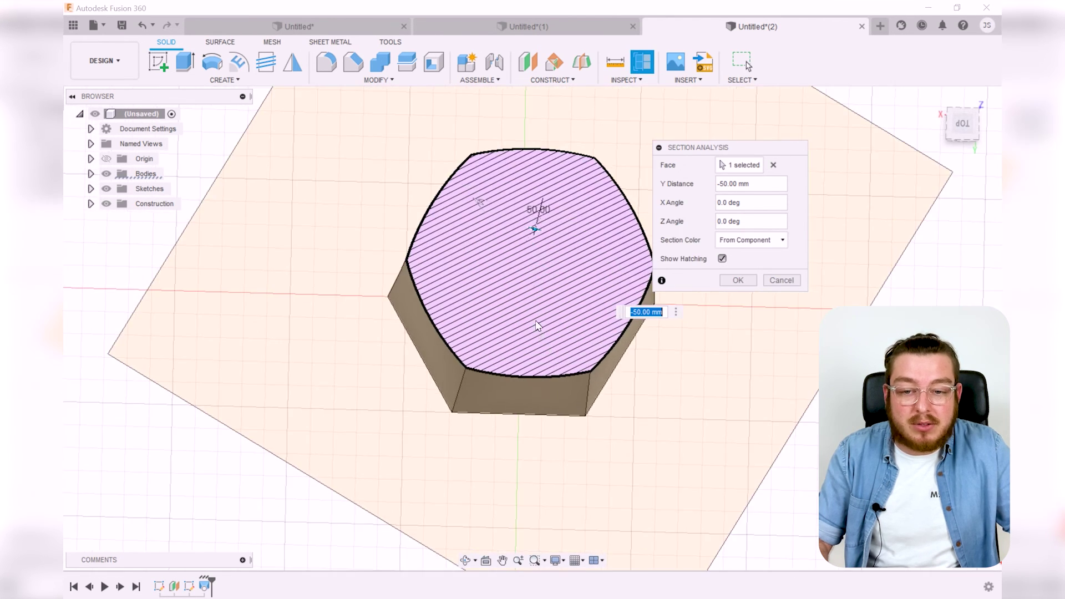
pyautogui.keyDown('shift'); pyautogui.moveTo(408, 251); pyautogui.dragTo(534, 240, button='middle'); pyautogui.keyUp('shift')
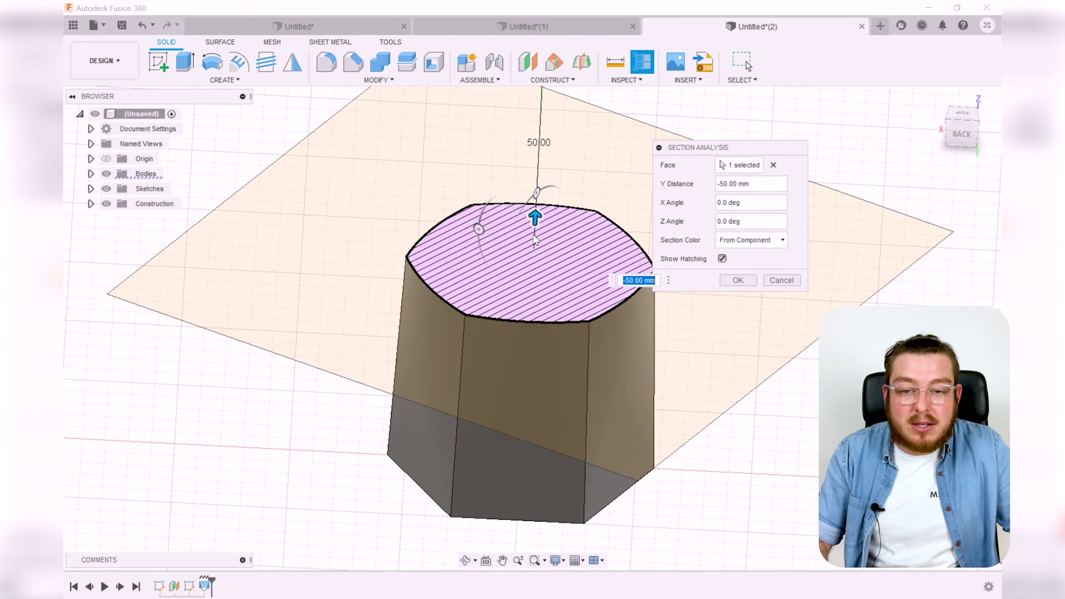
pyautogui.moveTo(537, 219); pyautogui.dragTo(531, 131)
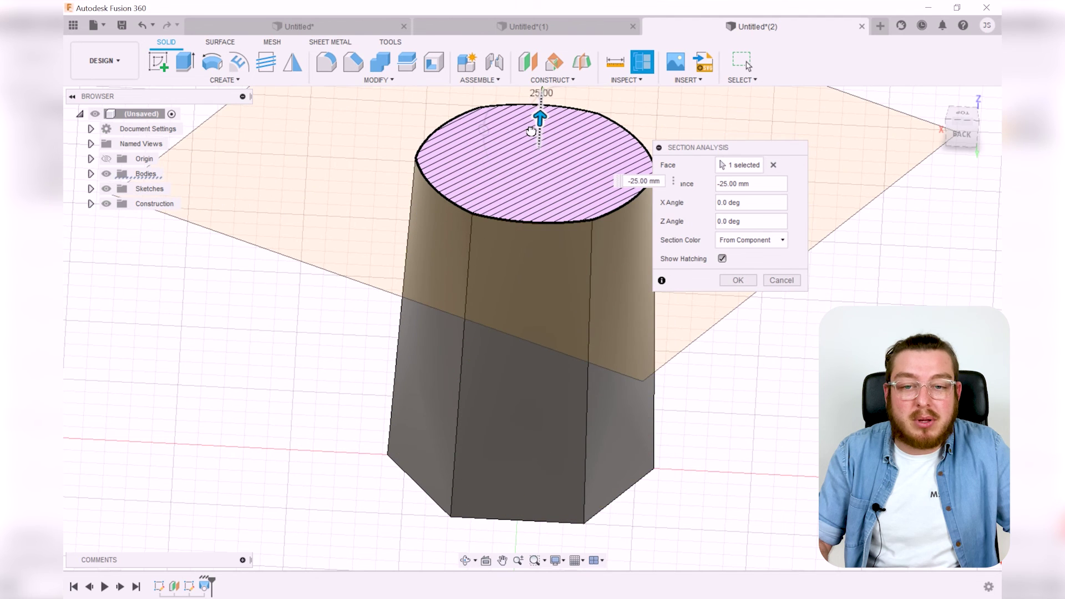
pyautogui.click(790, 282)
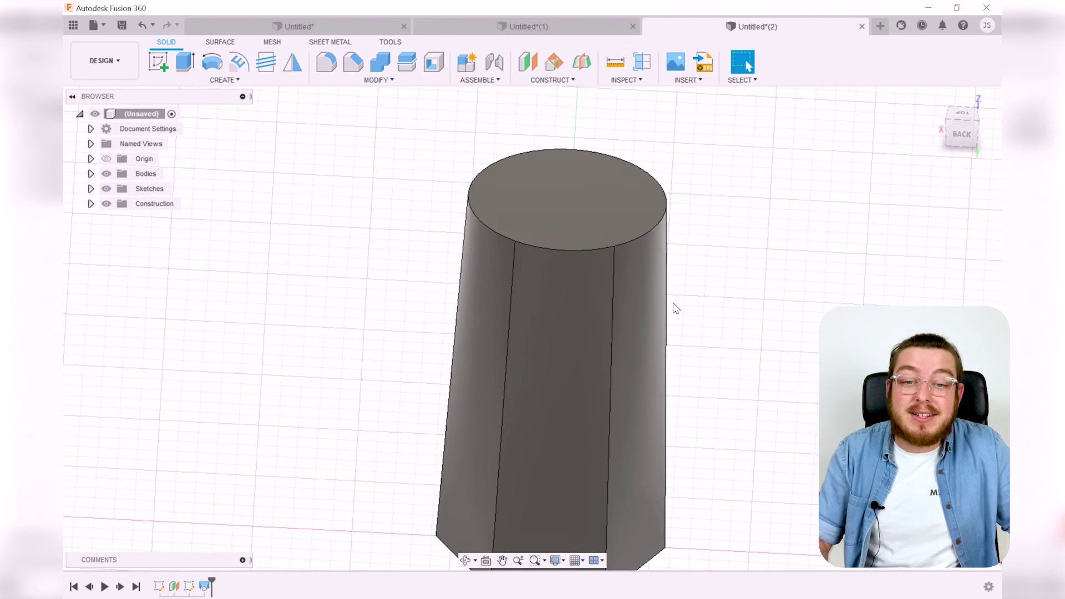
pyautogui.scroll(-3, 677, 308)
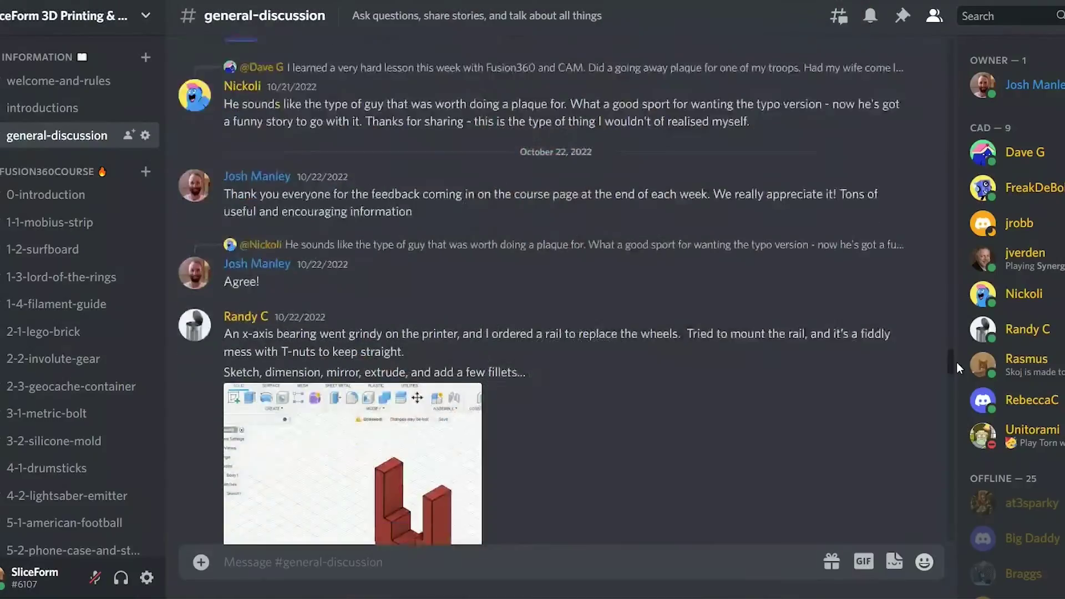
pyautogui.scroll(-5, 957, 362)
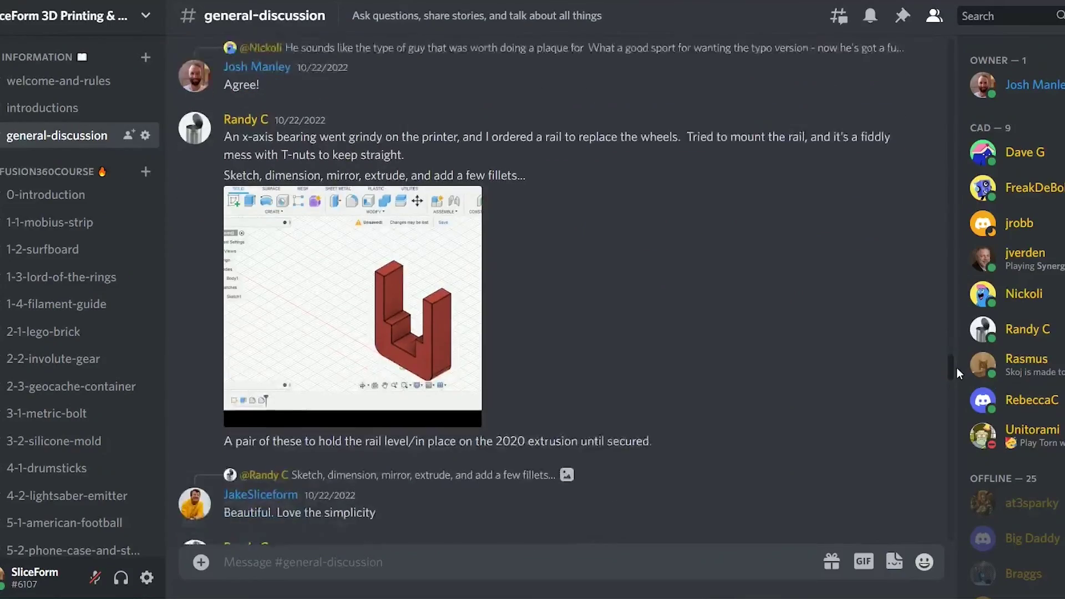